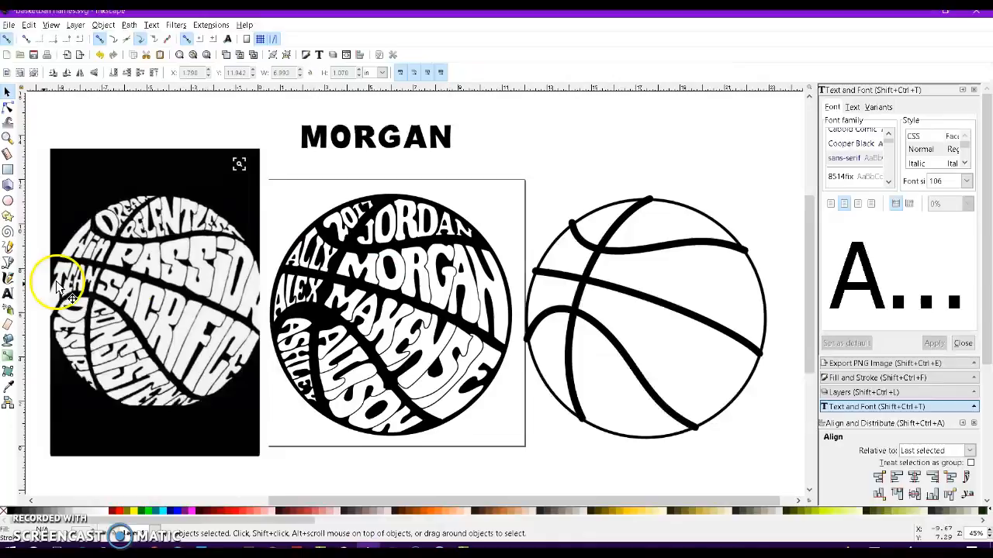
# Draw a closed four-cornered Bezier path over the blank basketball's large upper-right panel, placing a node at each panel corner.
pyautogui.click(8, 262)
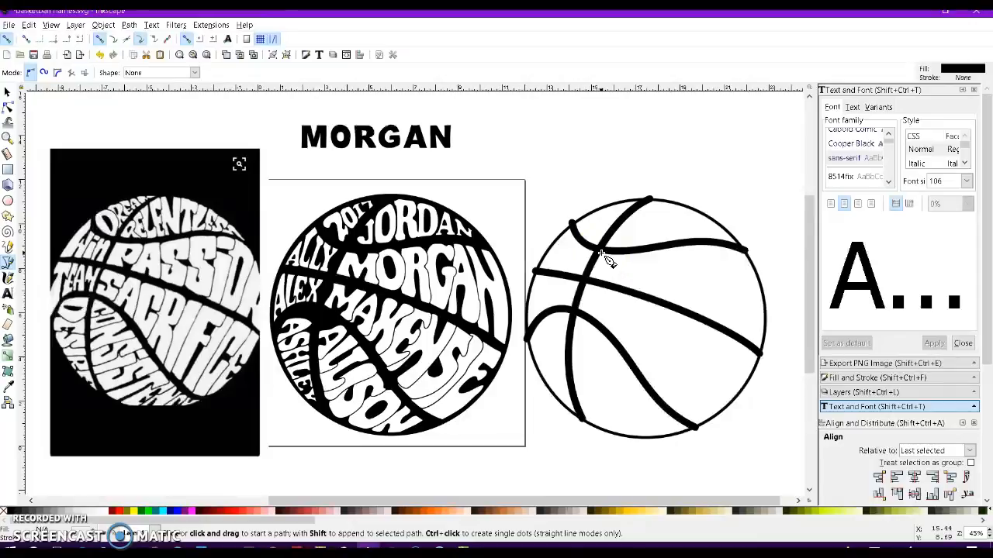
pyautogui.click(595, 269)
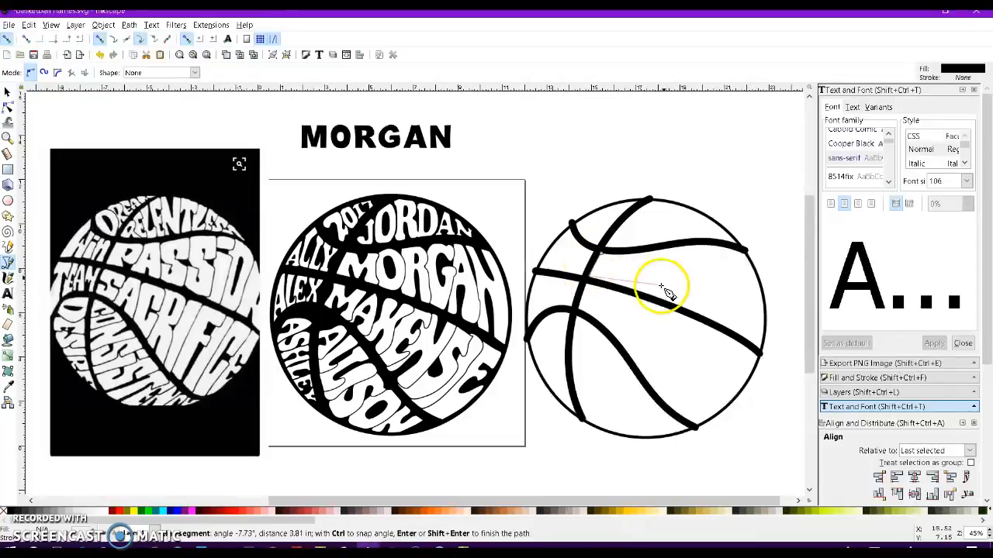
pyautogui.click(763, 353)
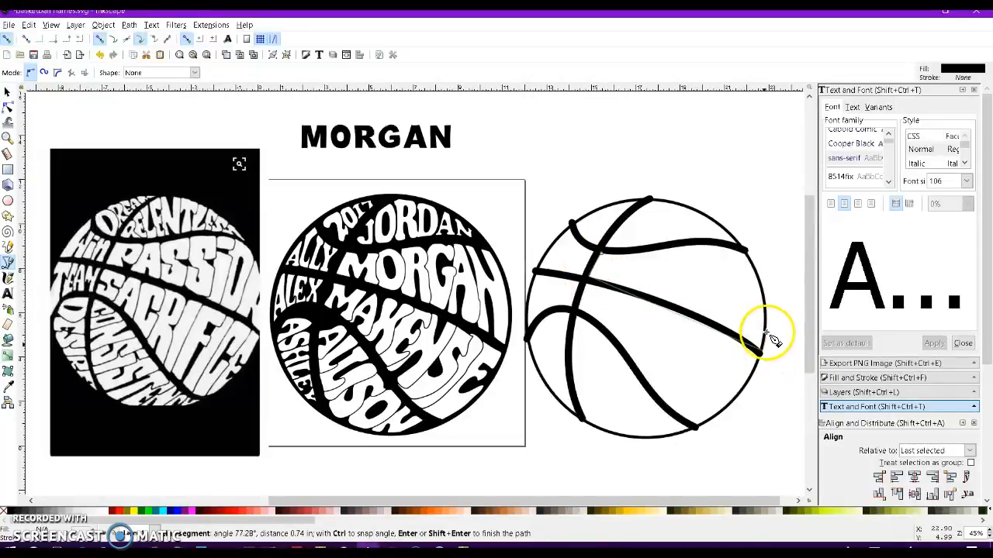
pyautogui.click(747, 250)
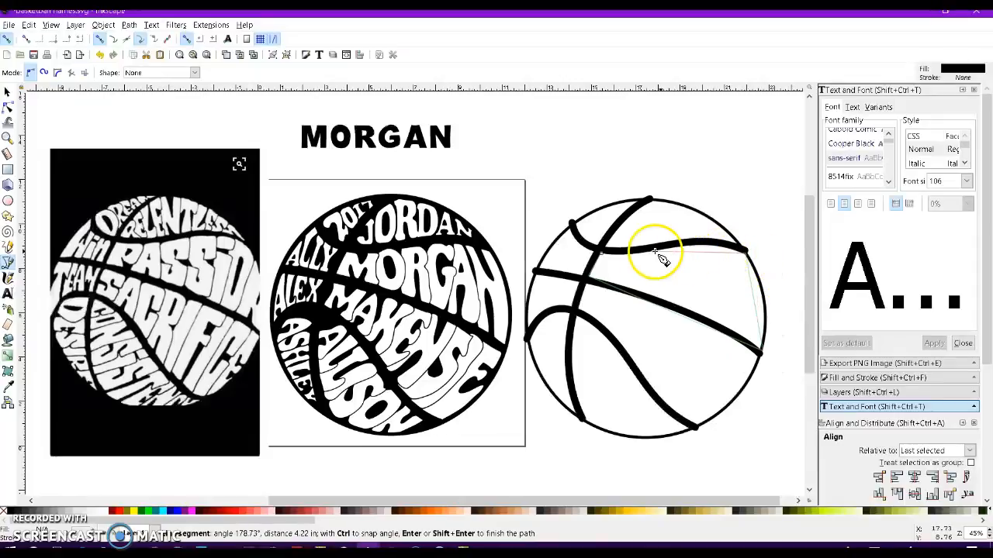
pyautogui.click(601, 256)
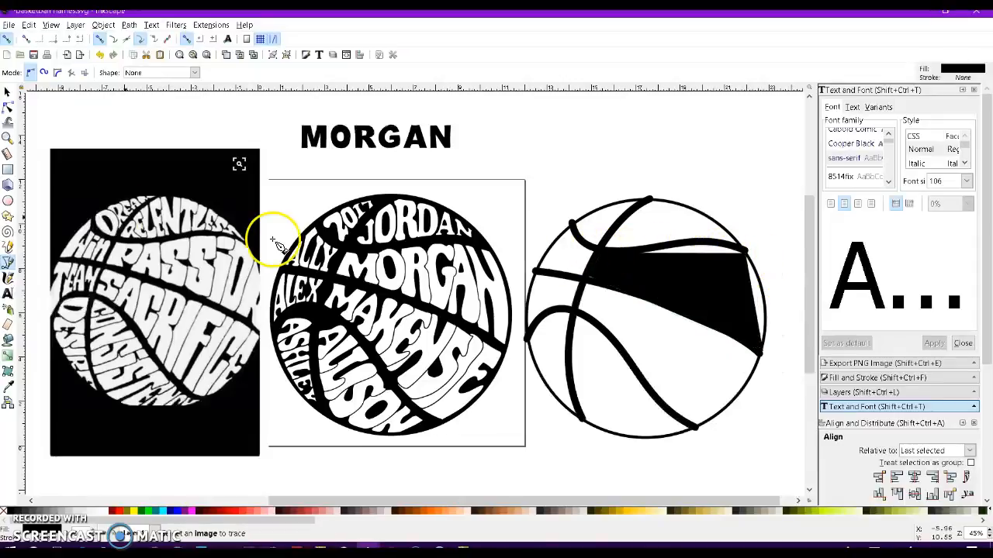
# Remove the new panel shape's fill and give it a red stroke.
pyautogui.click(7, 93)
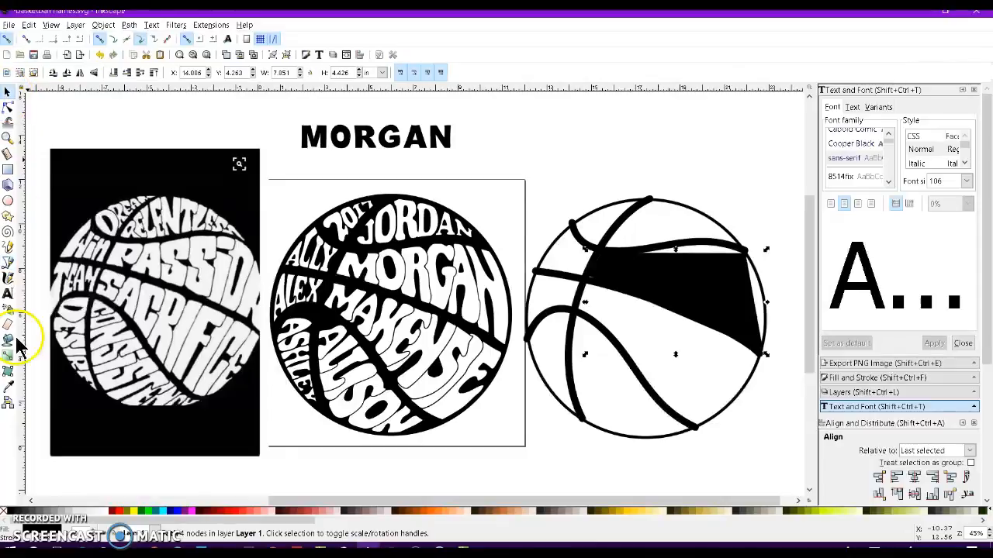
pyautogui.click(5, 514)
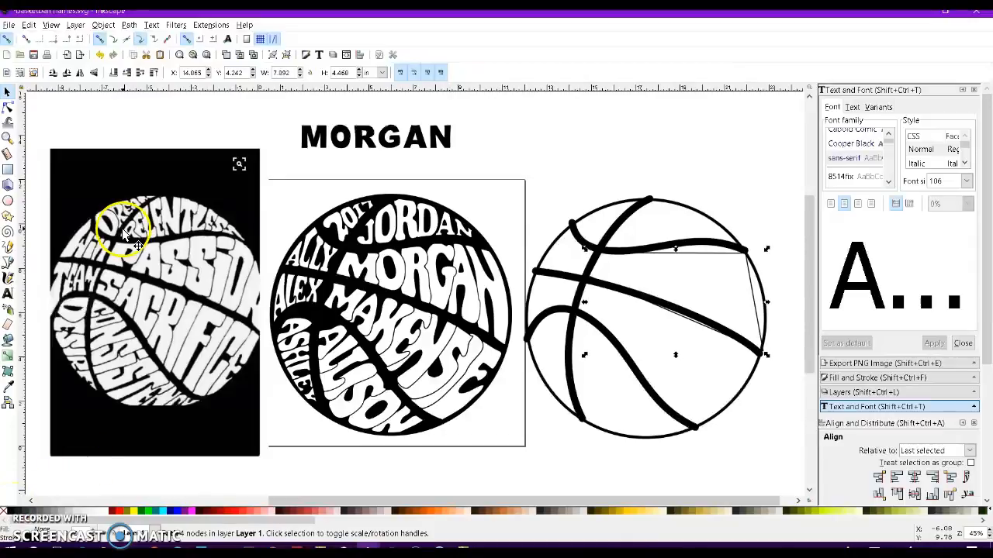
pyautogui.keyDown('shift'); pyautogui.click(120, 512); pyautogui.keyUp('shift')
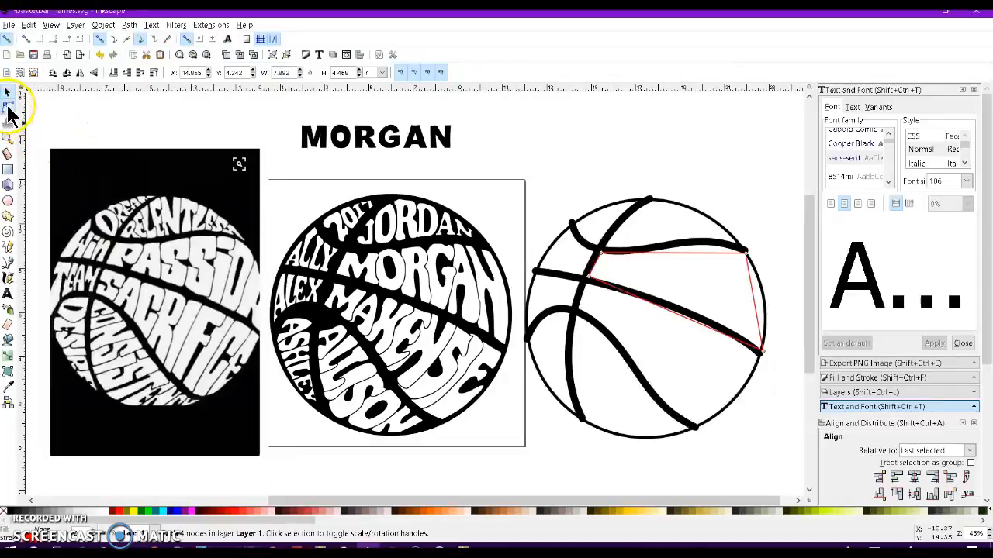
# Curve the red shape's lower, upper and outer edges by editing its nodes and segments so they follow the basketball panel's lines.
pyautogui.click(8, 109)
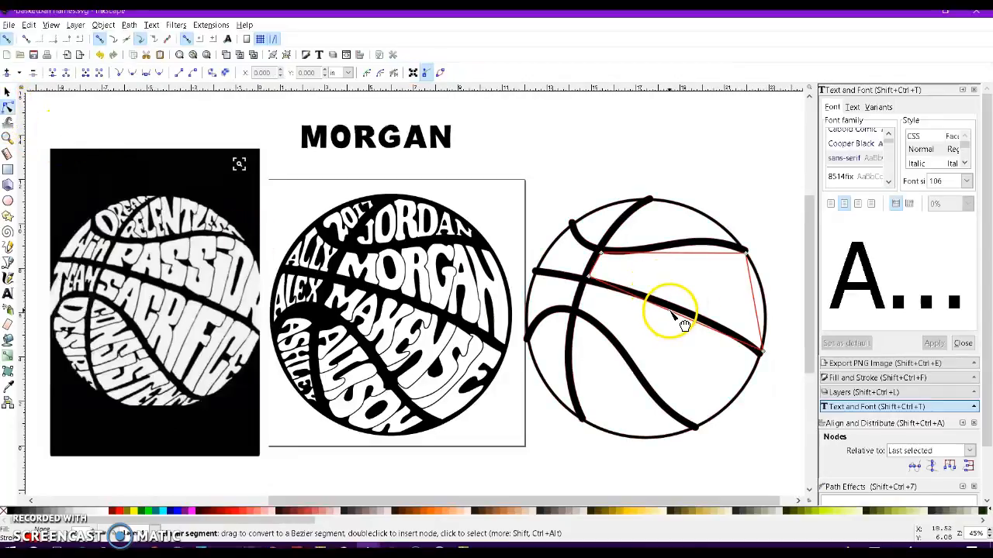
pyautogui.moveTo(686, 323); pyautogui.dragTo(696, 321)
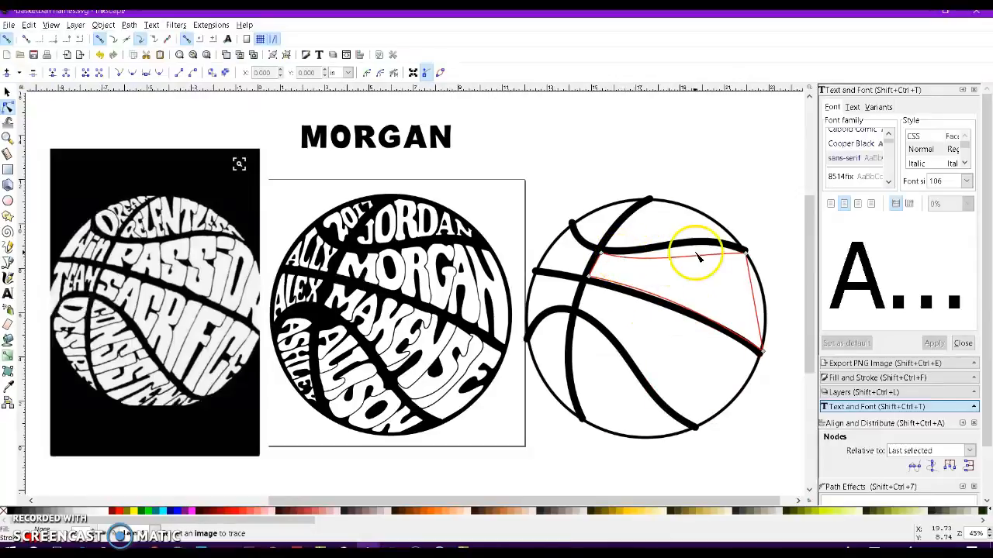
pyautogui.moveTo(738, 242); pyautogui.dragTo(766, 261)
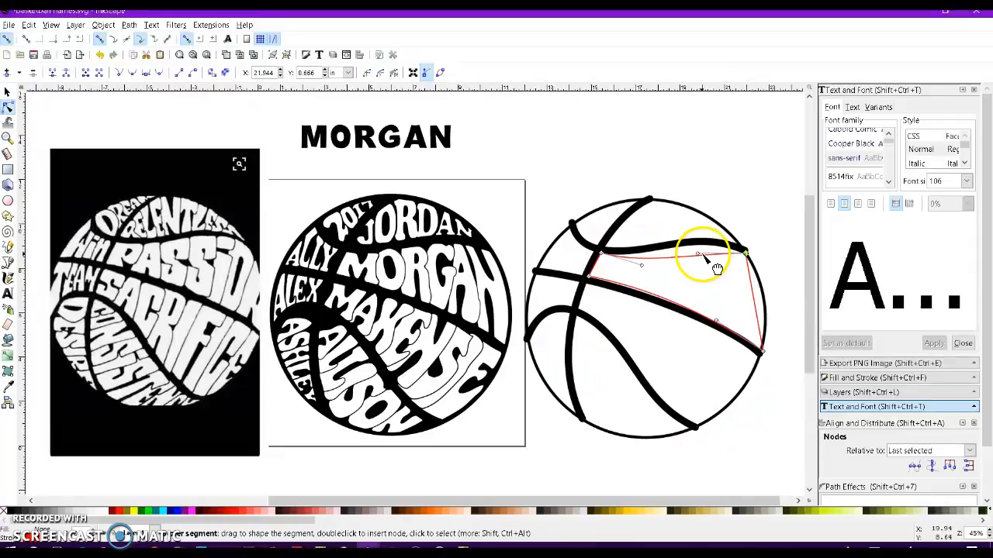
pyautogui.moveTo(698, 239); pyautogui.dragTo(697, 232)
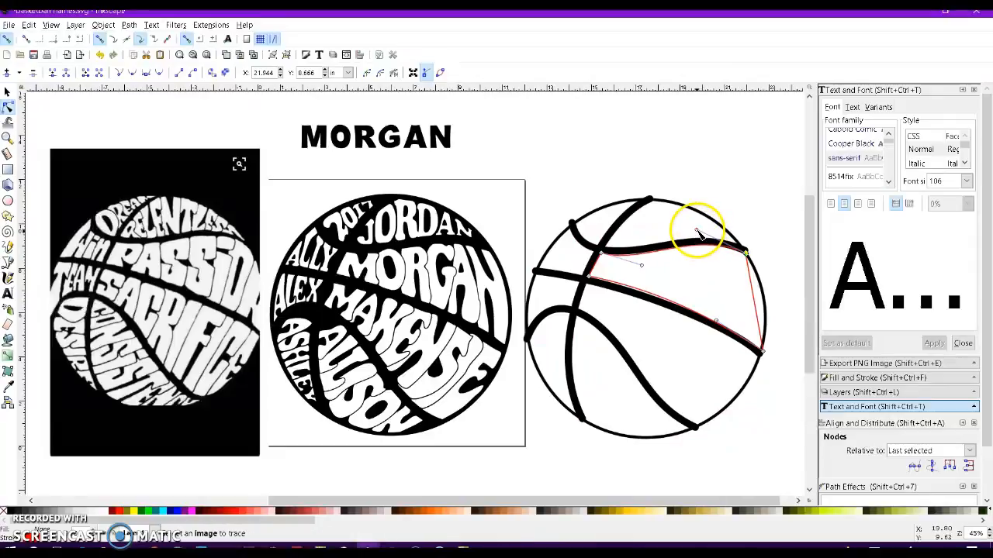
pyautogui.moveTo(757, 301)
pyautogui.mouseDown()
pyautogui.moveTo(767, 308)
pyautogui.moveTo(765, 300)
pyautogui.mouseUp()
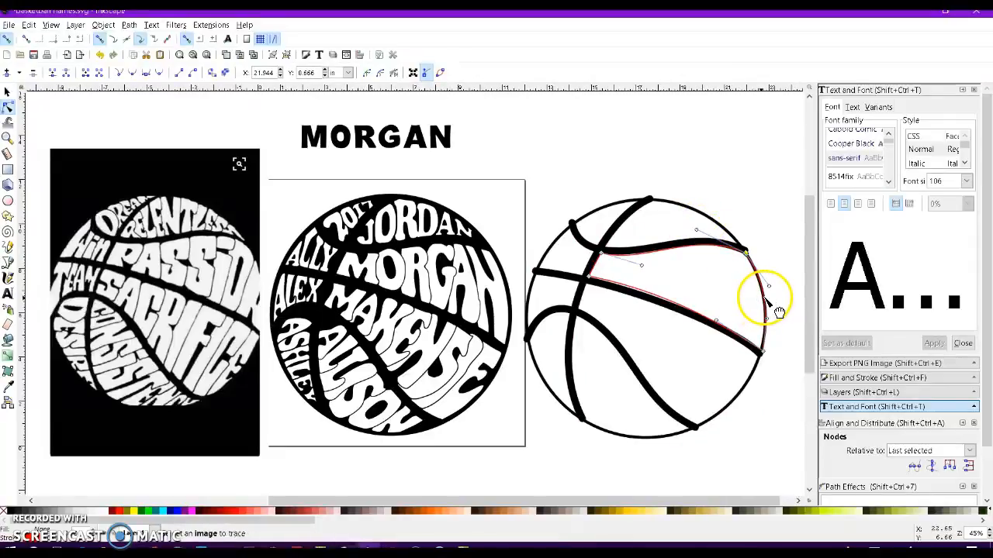
pyautogui.click(589, 279)
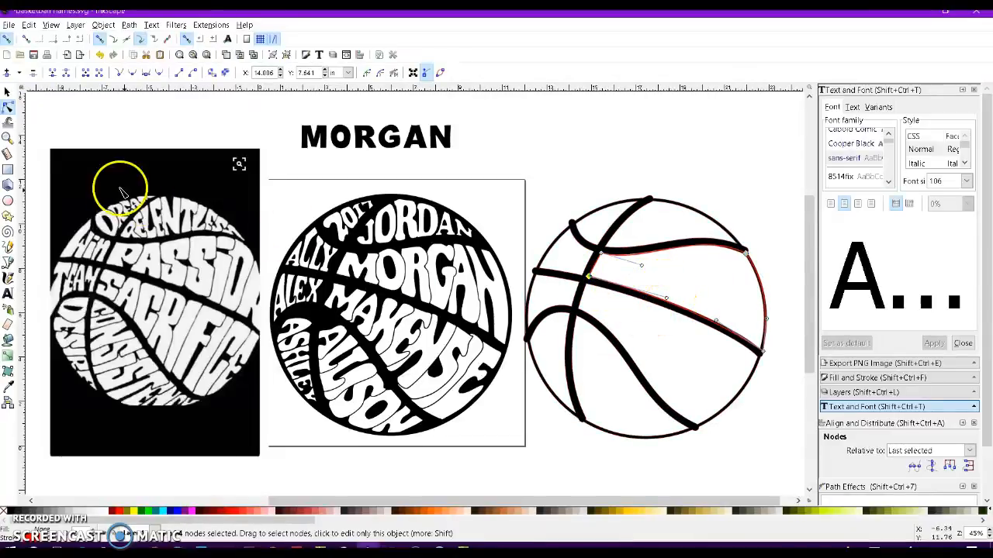
# Separate the red outline from the blank basketball, placing it below, and rotate it counterclockwise until its lower edge is nearly level.
pyautogui.click(7, 93)
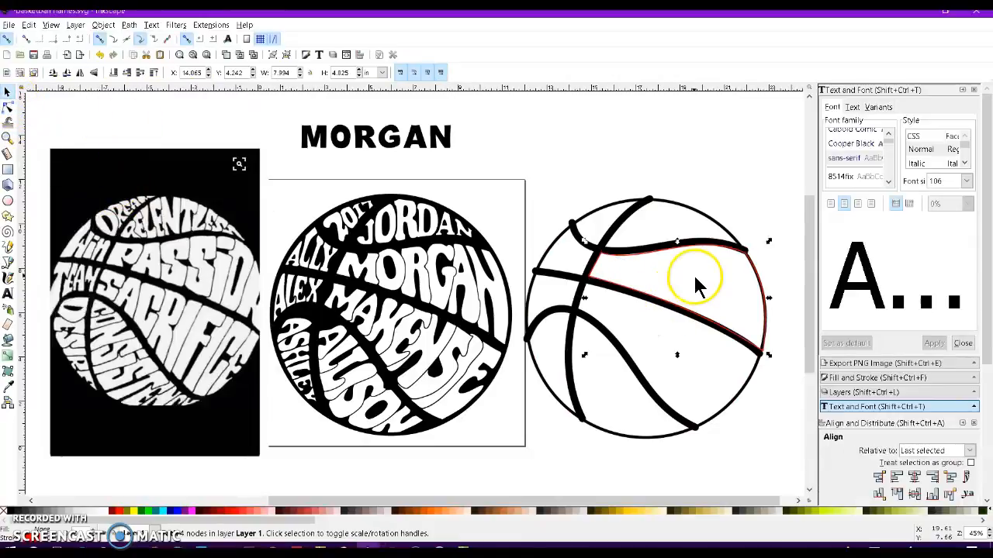
pyautogui.moveTo(695, 250); pyautogui.dragTo(654, 194)
pyautogui.click(652, 411)
pyautogui.moveTo(652, 413); pyautogui.dragTo(666, 291)
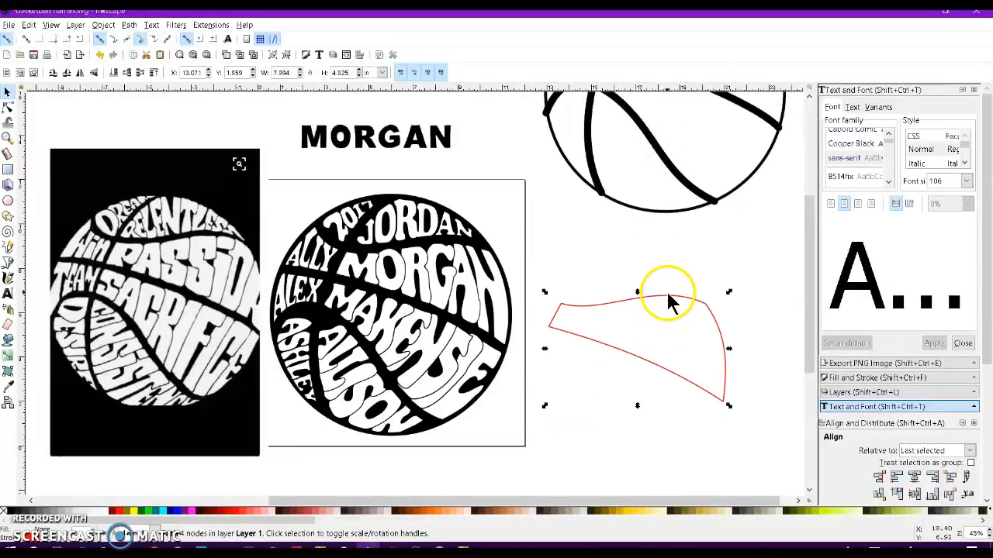
pyautogui.click(721, 342)
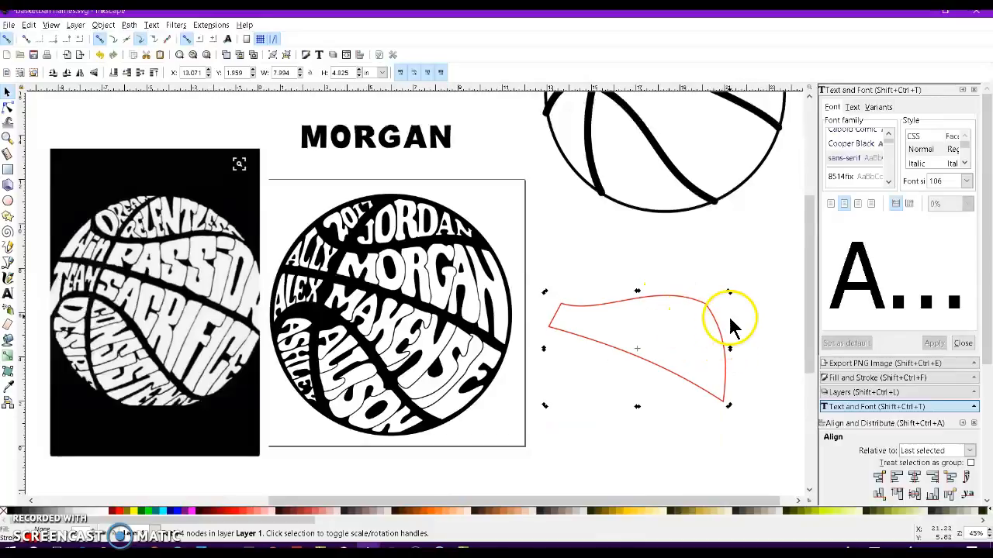
pyautogui.moveTo(729, 289); pyautogui.dragTo(705, 266)
pyautogui.click(662, 265)
# Move the name text onto the red outline and stretch it to about 8.02 in wide and 1.504 in high.
pyautogui.moveTo(386, 146); pyautogui.dragTo(654, 347)
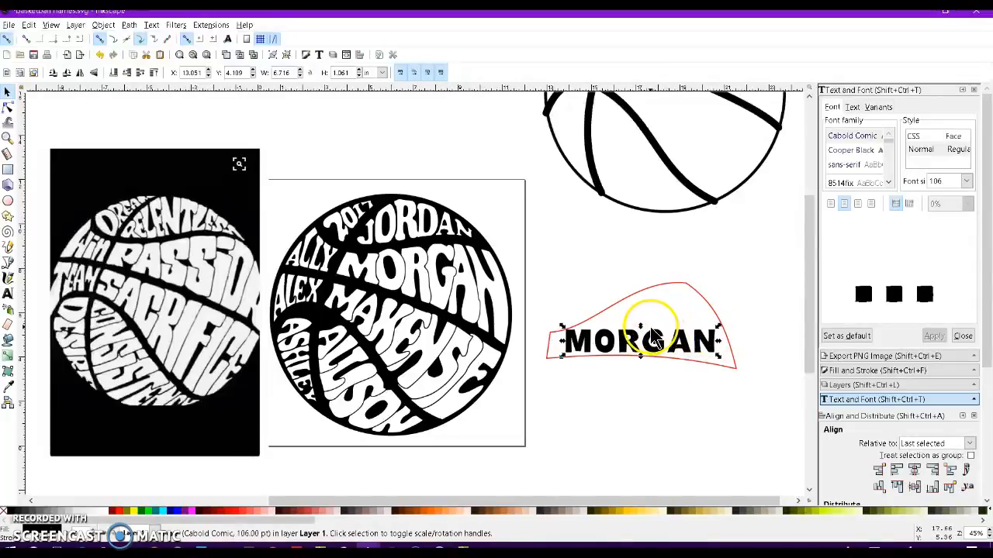
pyautogui.moveTo(640, 325); pyautogui.dragTo(640, 320)
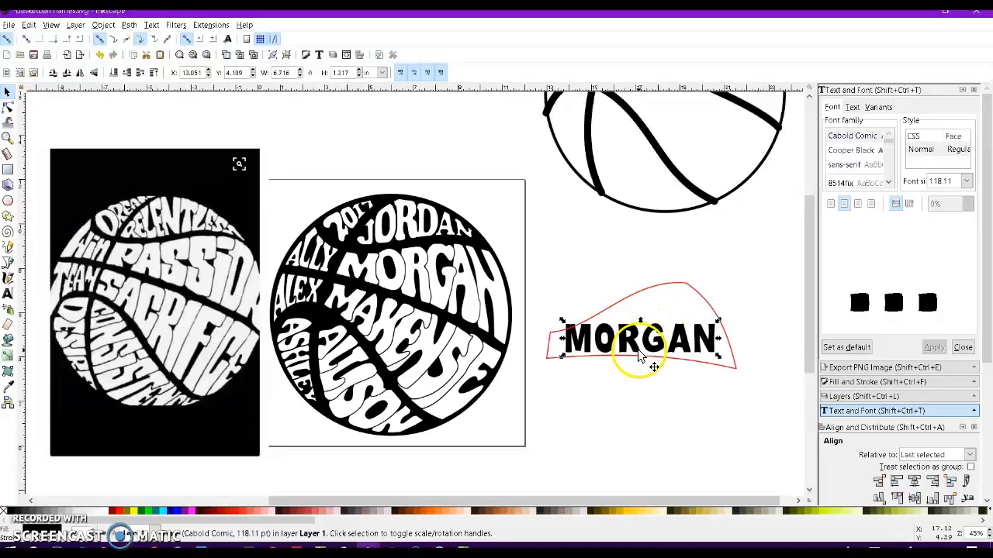
pyautogui.moveTo(638, 360); pyautogui.dragTo(638, 365)
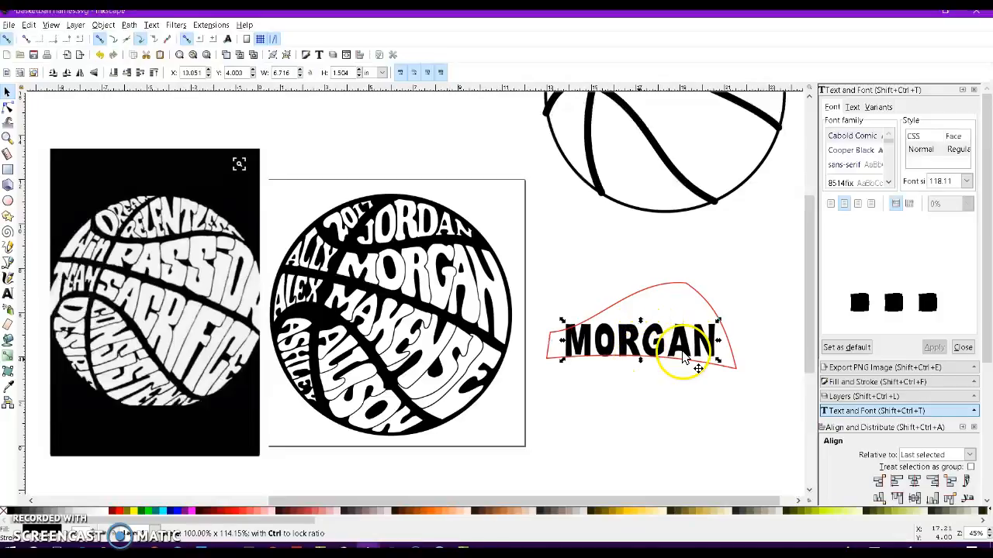
pyautogui.moveTo(720, 342); pyautogui.dragTo(730, 340)
pyautogui.moveTo(567, 349)
pyautogui.mouseDown()
pyautogui.moveTo(559, 343)
pyautogui.moveTo(552, 355)
pyautogui.mouseUp()
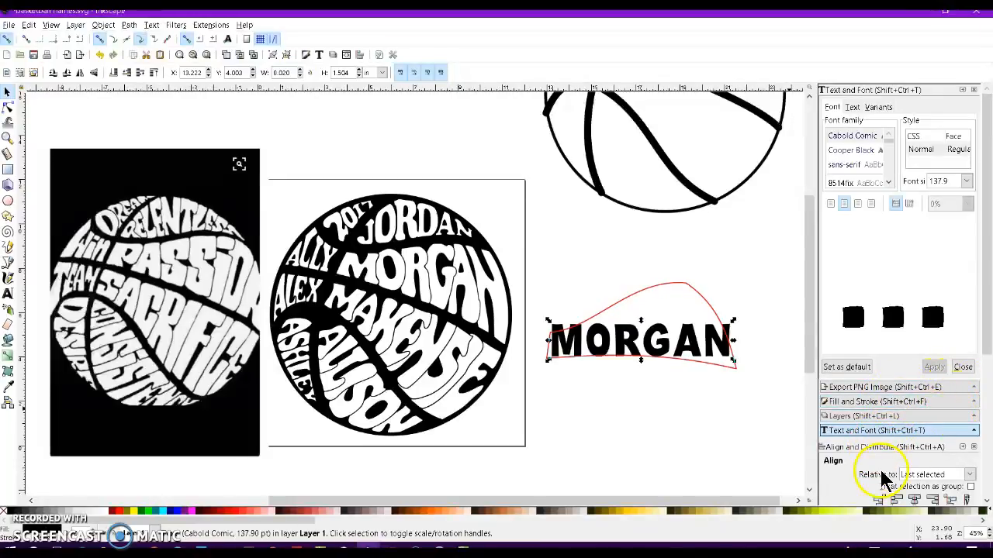
# Convert the name text from an object to a path so that path effects can be applied.
pyautogui.scroll(-5, 987, 415)
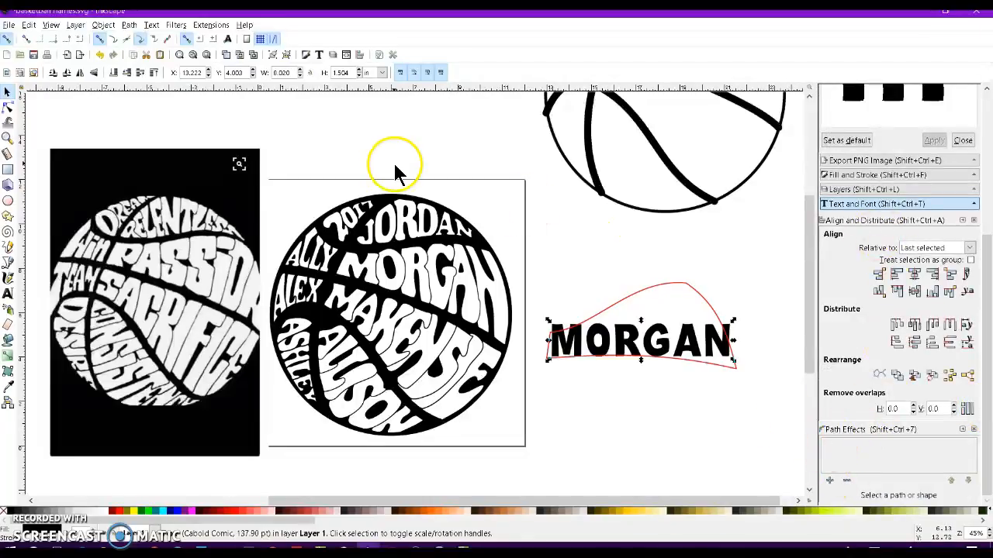
pyautogui.click(129, 25)
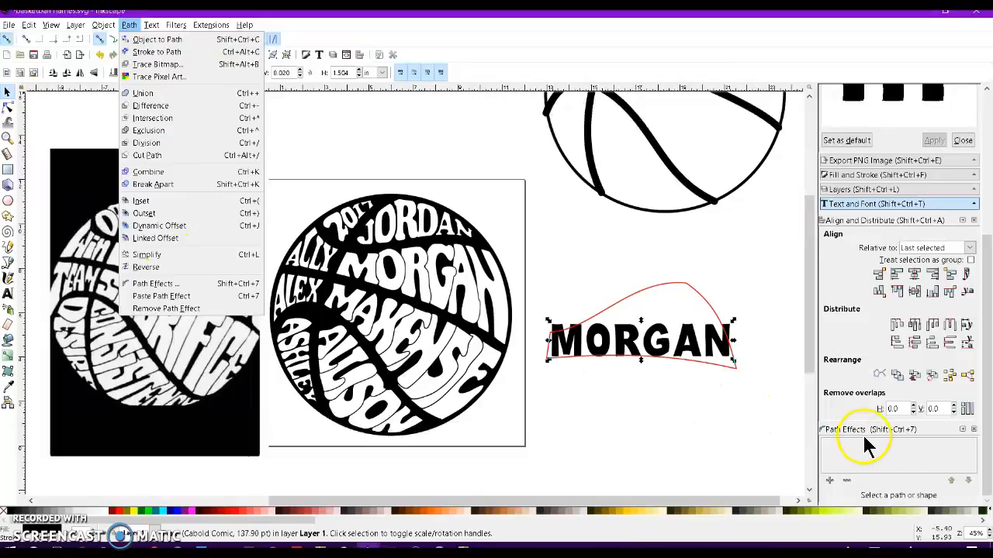
pyautogui.click(830, 482)
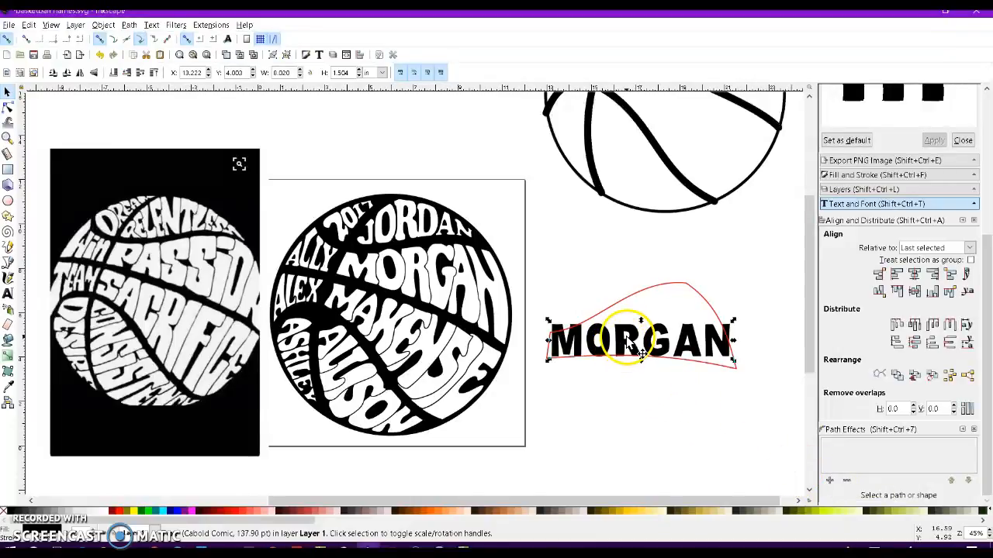
pyautogui.click(129, 25)
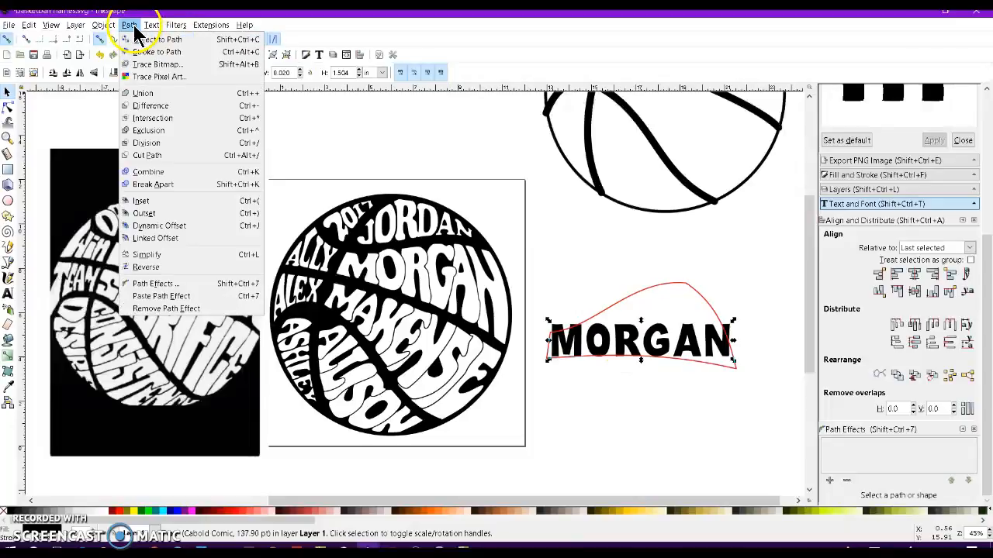
pyautogui.click(145, 47)
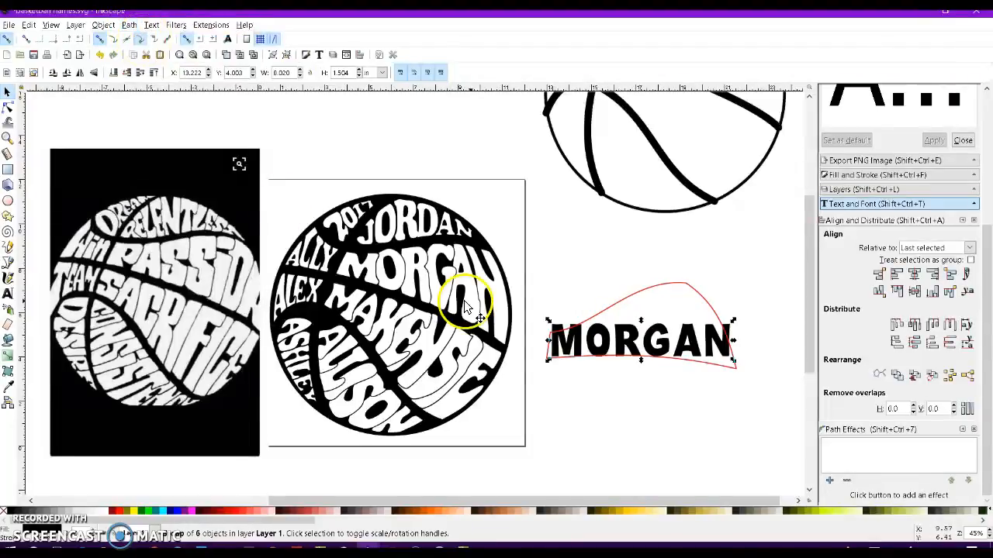
# Add the Envelope Deformation path effect to the converted name lettering.
pyautogui.click(829, 481)
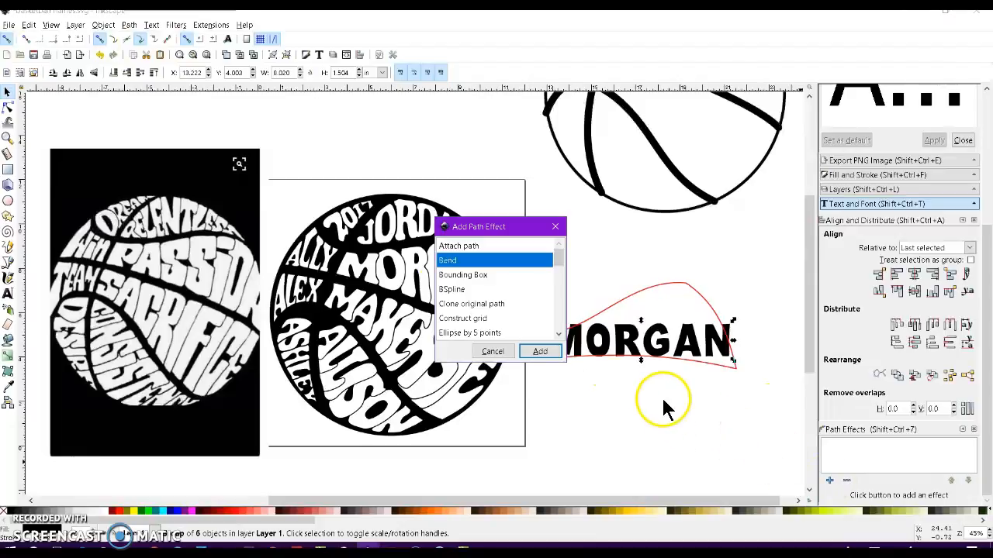
pyautogui.click(560, 338)
pyautogui.click(560, 338)
pyautogui.click(560, 339)
pyautogui.click(560, 338)
pyautogui.click(560, 339)
pyautogui.click(560, 338)
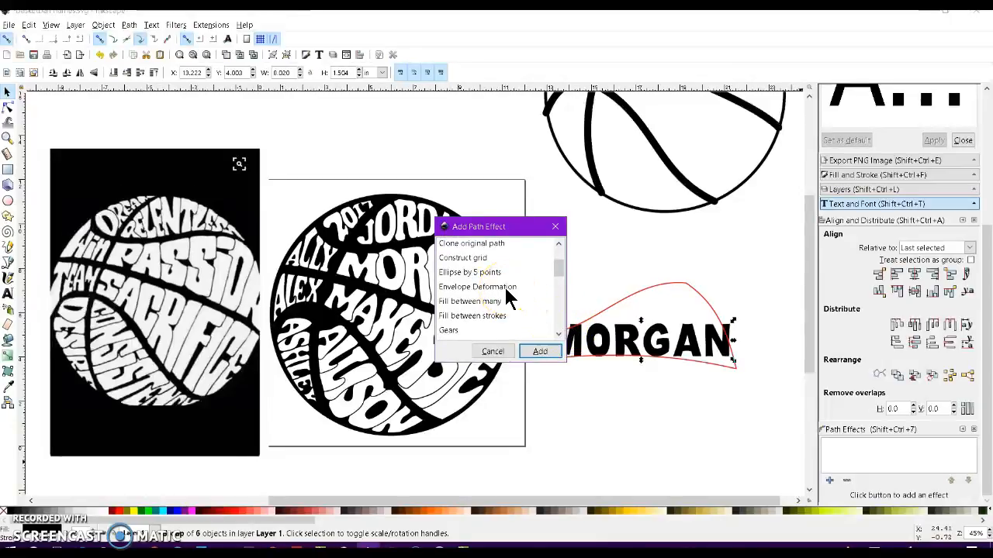
pyautogui.click(507, 287)
pyautogui.click(539, 351)
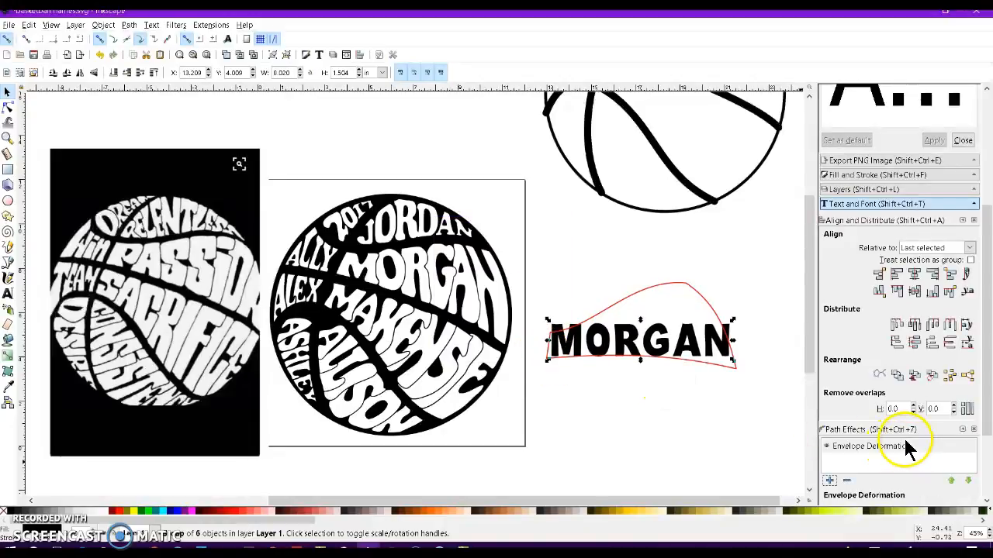
# Edit the envelope's top bend path, arching the lettering up to the red outline's upper curve and adjusting its left end node.
pyautogui.scroll(-3, 905, 448)
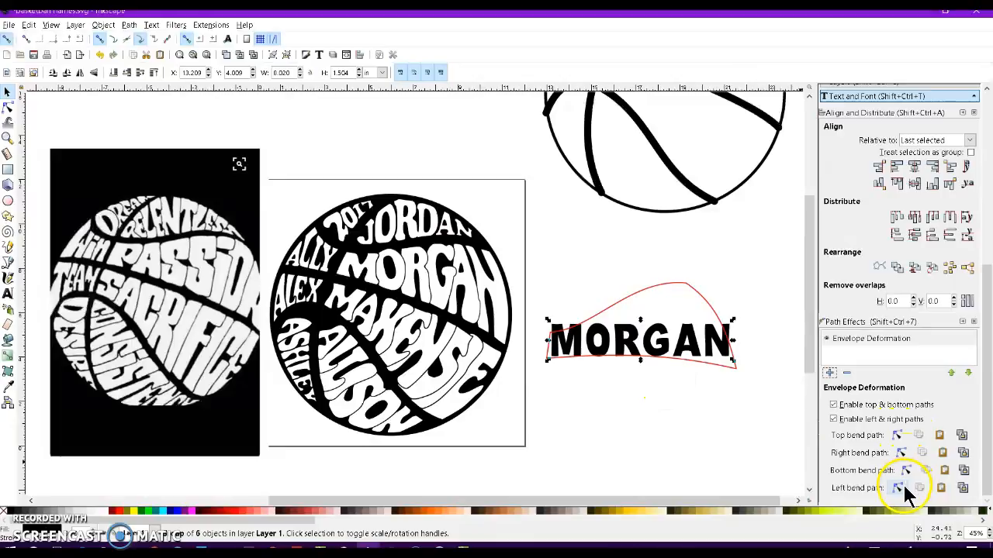
pyautogui.click(898, 436)
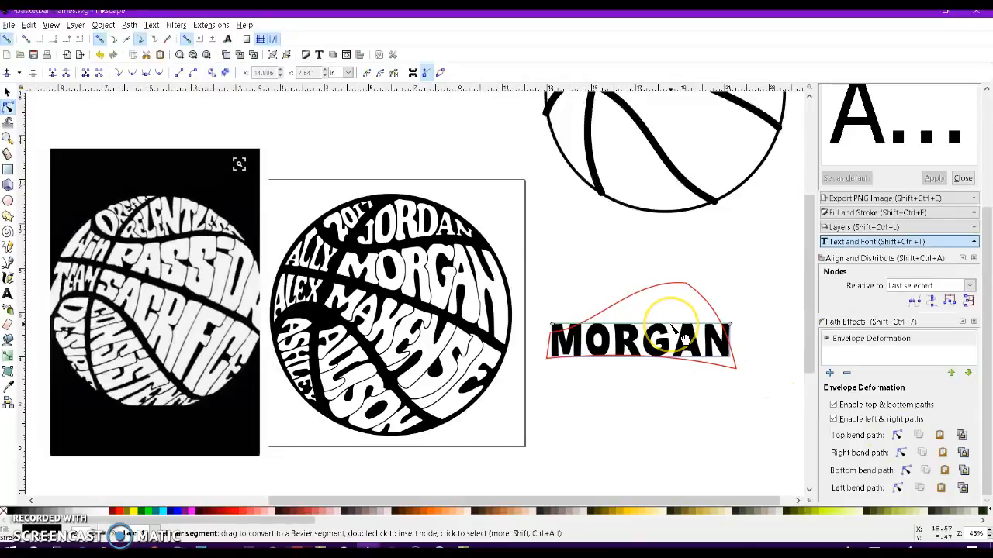
pyautogui.moveTo(686, 333); pyautogui.dragTo(684, 300)
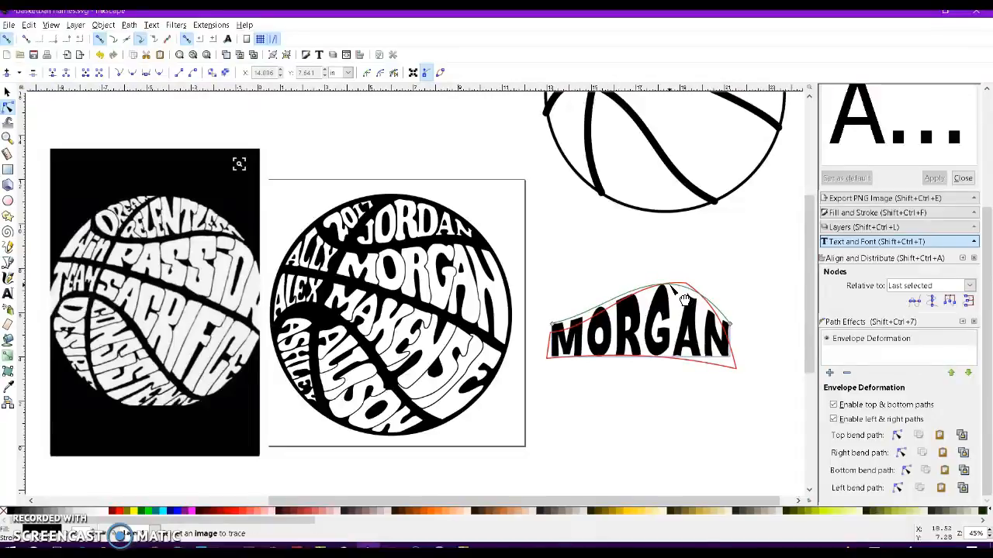
pyautogui.click(552, 329)
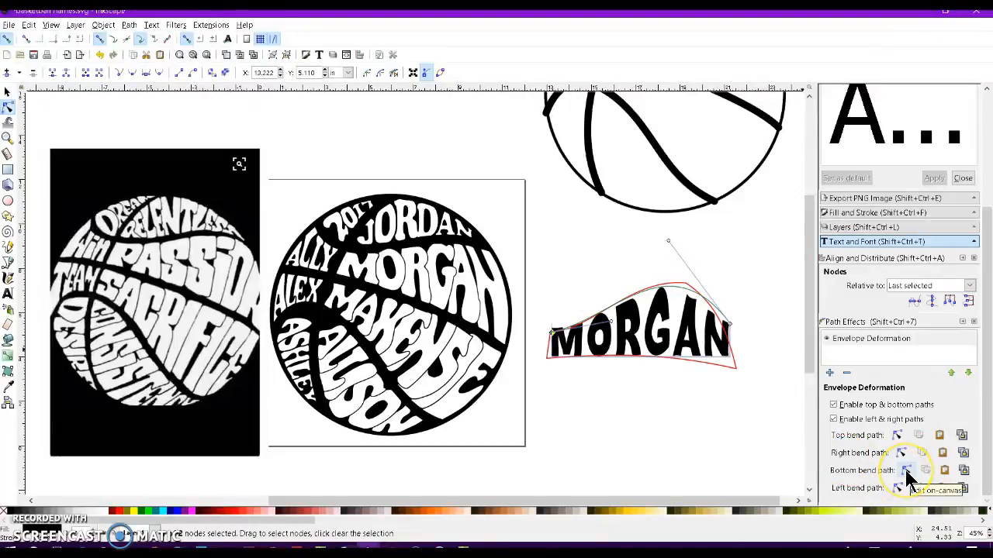
# Edit the envelope's bottom bend path, moving its right end node to the red outline's lower corner and curving the line along the outline's lower edge.
pyautogui.click(737, 365)
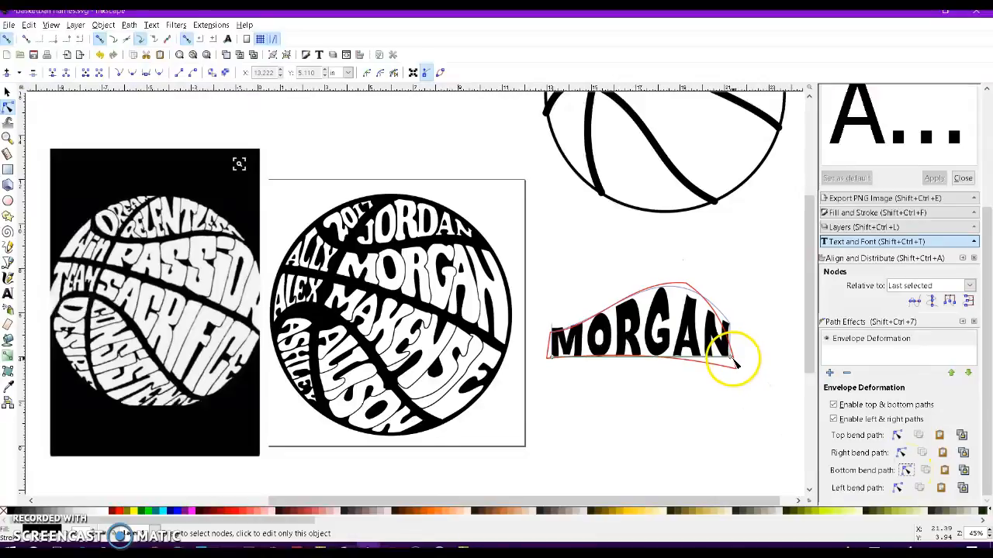
pyautogui.moveTo(737, 364); pyautogui.dragTo(734, 372)
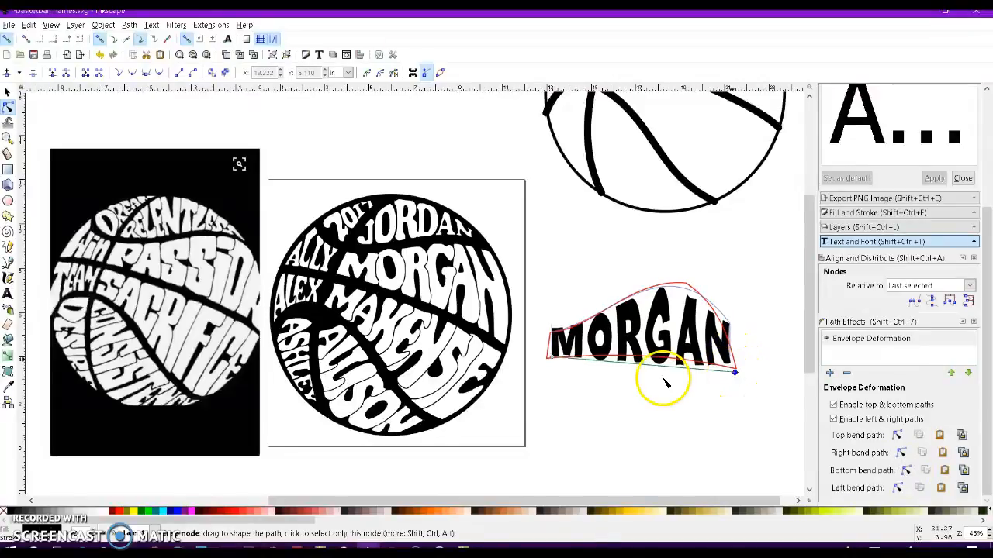
pyautogui.moveTo(672, 380); pyautogui.dragTo(676, 374)
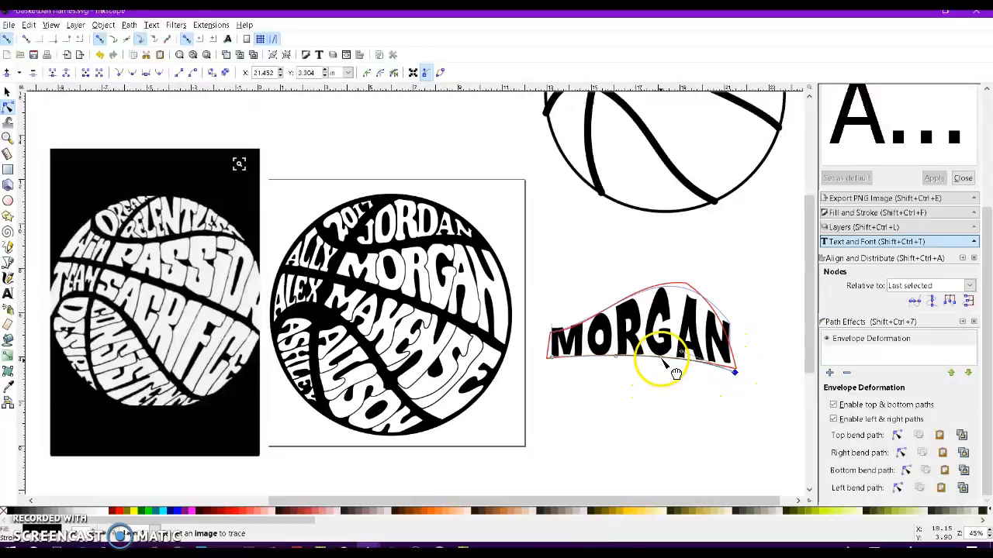
# Convert the deformed lettering to plain paths and ungroup it into separate letters.
pyautogui.click(9, 98)
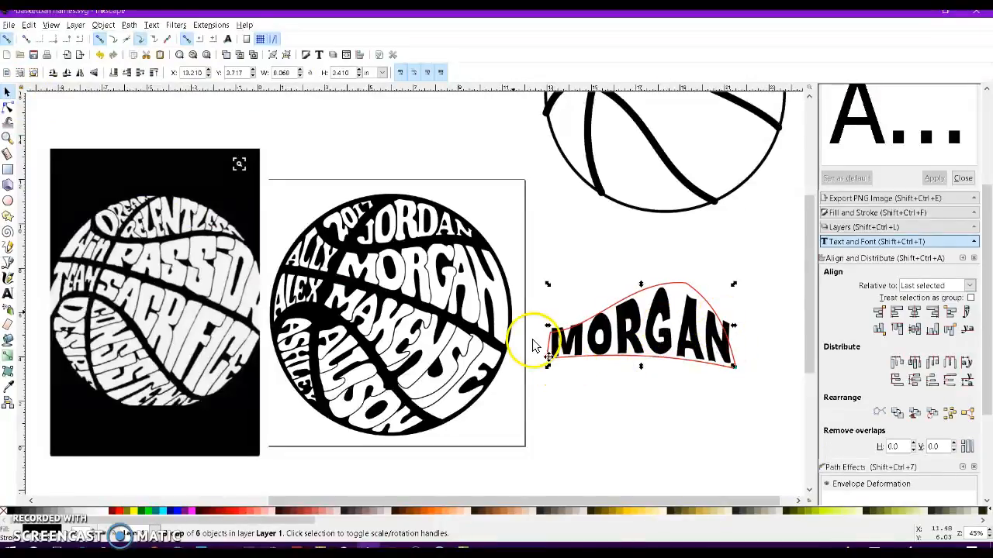
pyautogui.click(129, 25)
pyautogui.click(142, 42)
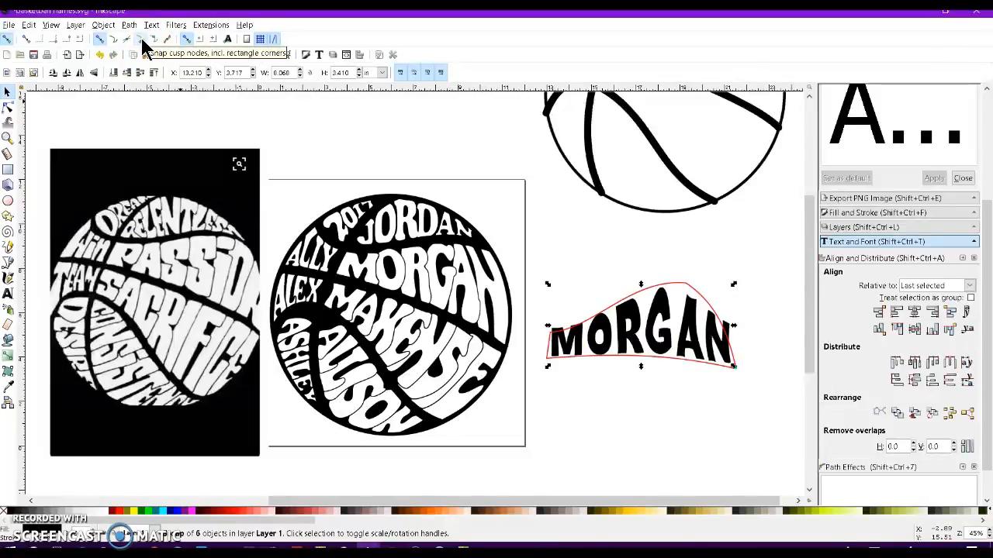
pyautogui.click(105, 25)
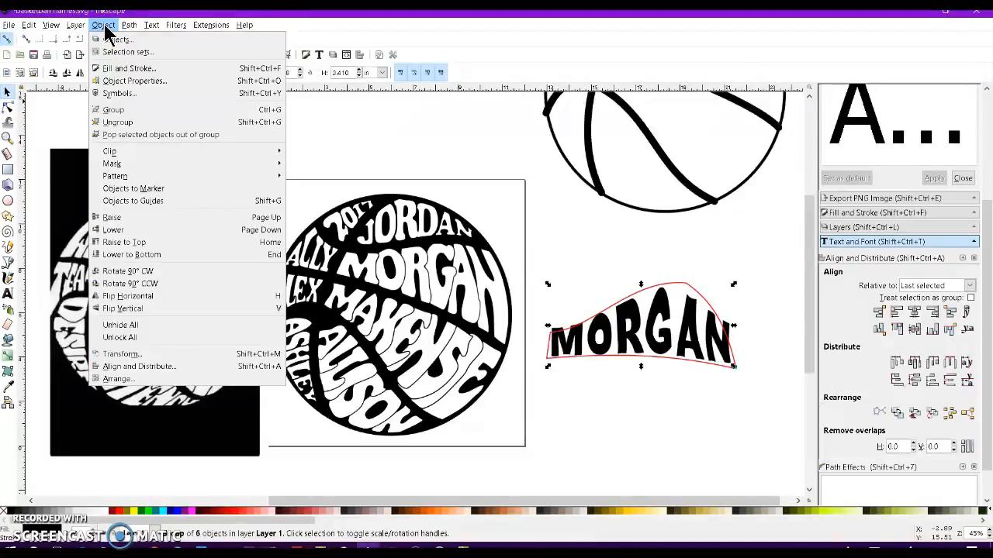
pyautogui.click(132, 123)
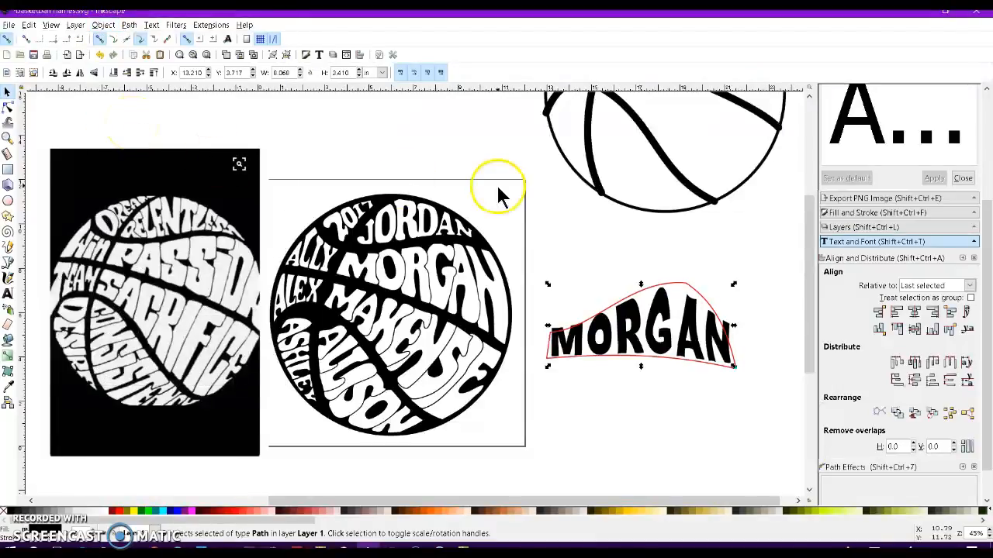
pyautogui.click(573, 210)
pyautogui.click(582, 355)
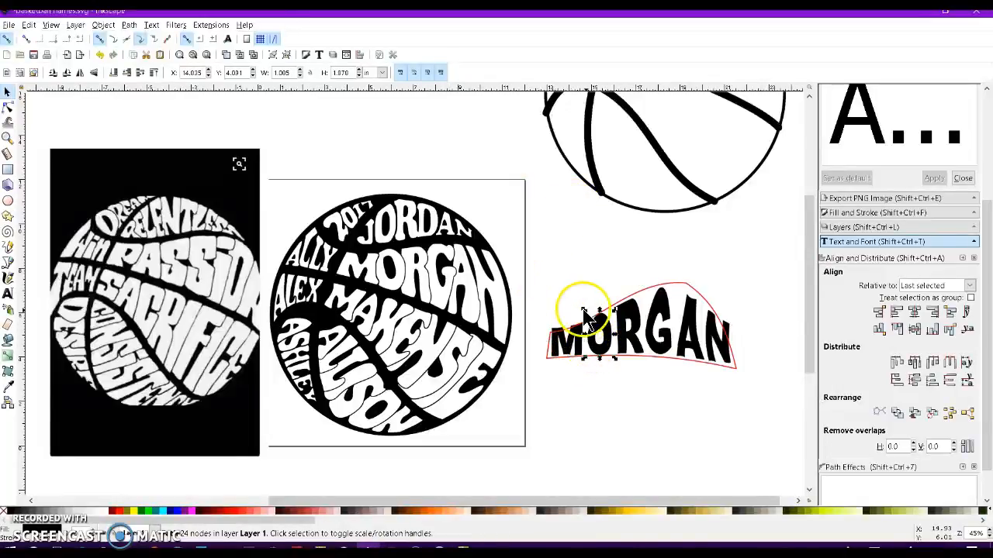
# Try to unite all the letters into a single path with Union and undo it.
pyautogui.click(567, 341)
pyautogui.keyDown('shift'); pyautogui.click(617, 306); pyautogui.keyUp('shift')
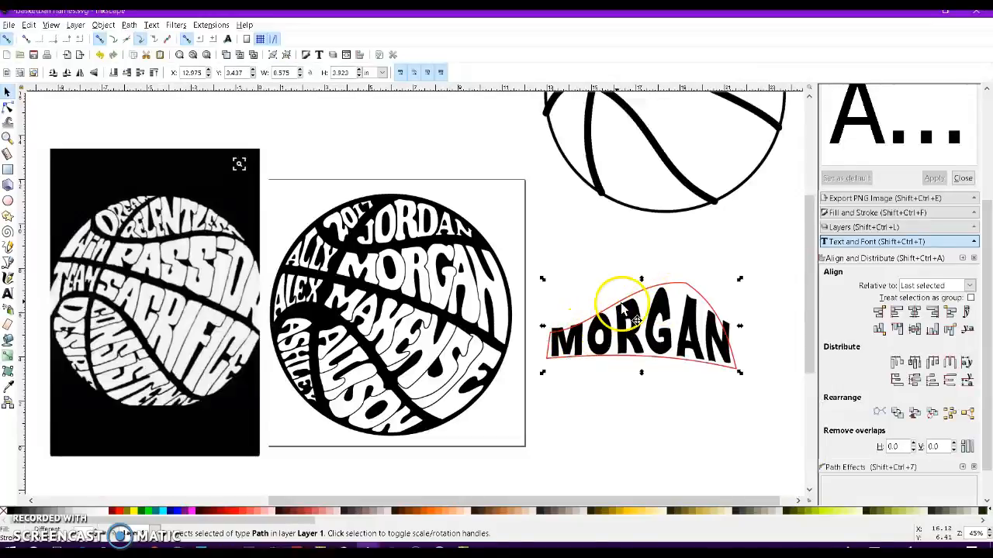
pyautogui.moveTo(538, 261); pyautogui.dragTo(749, 372)
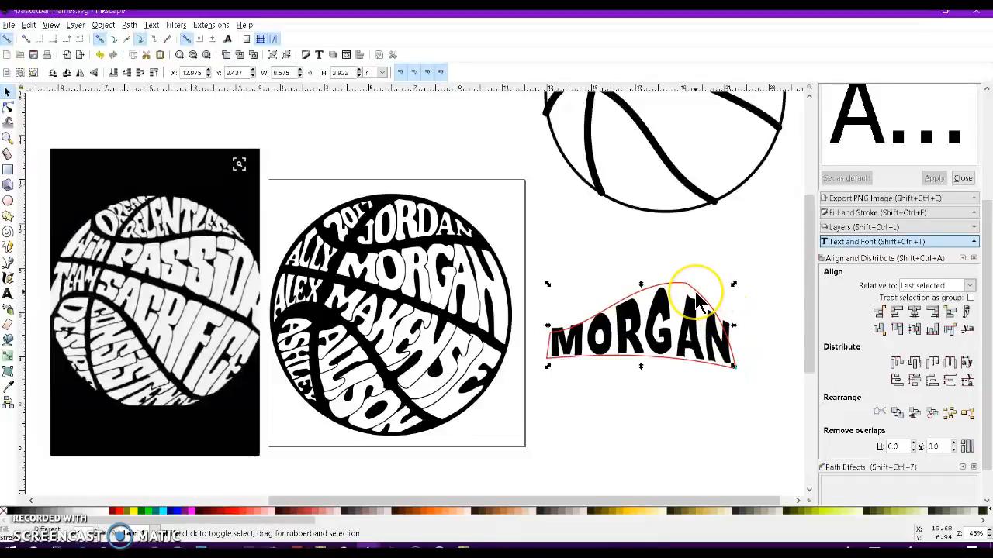
pyautogui.click(696, 294)
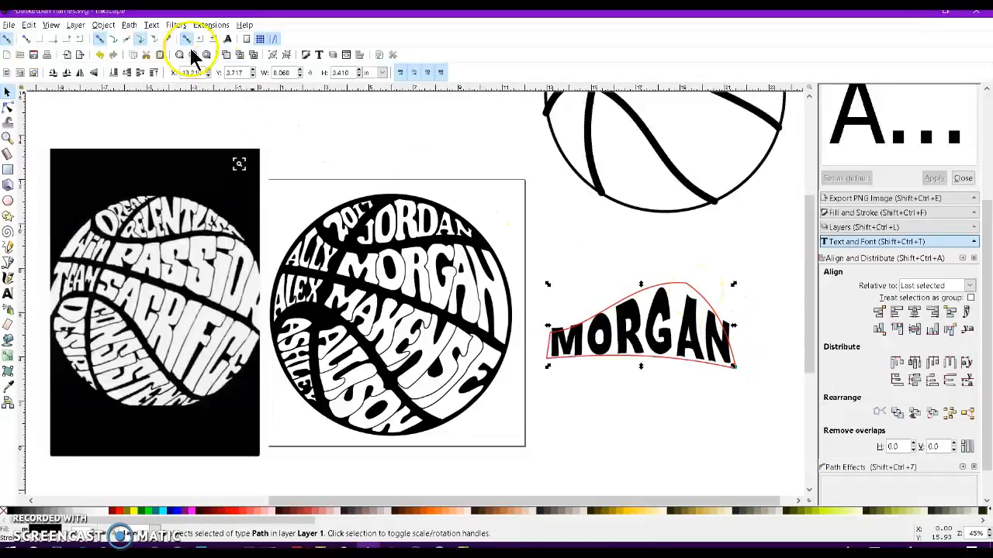
pyautogui.click(128, 25)
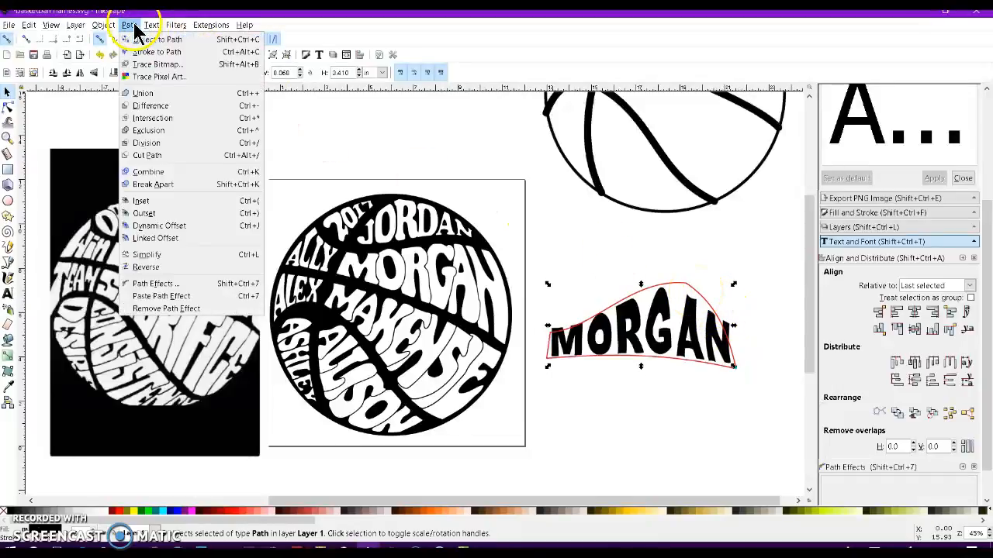
pyautogui.click(149, 94)
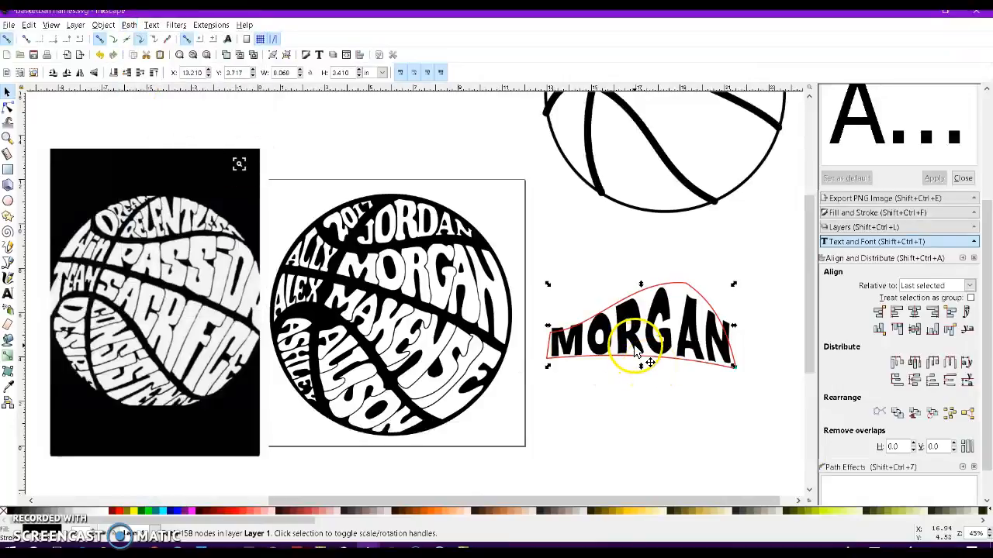
pyautogui.scroll(1, 652, 357)
pyautogui.scroll(-1, 651, 357)
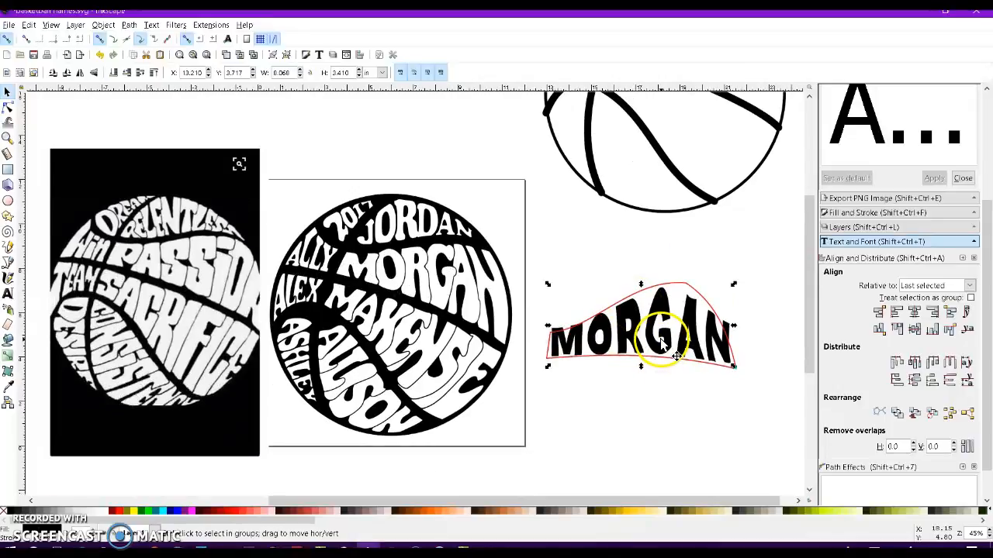
pyautogui.keyDown('ctrl'); pyautogui.scroll(2, 659, 349); pyautogui.keyUp('ctrl')
pyautogui.hscroll(2, 662, 345)
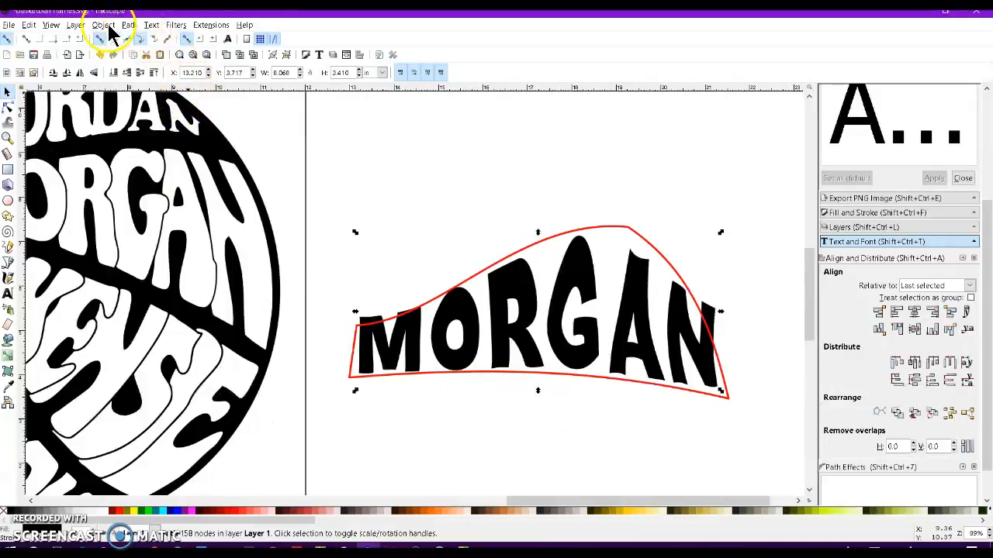
pyautogui.click(25, 25)
pyautogui.click(34, 36)
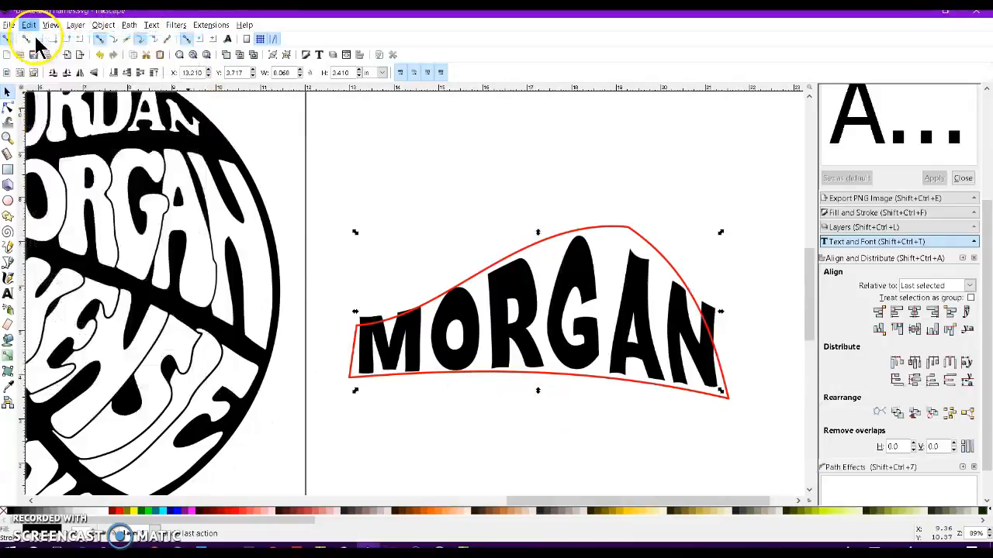
# Give all the letters of the warped name a white fill and a black stroke, leaving out the red outline.
pyautogui.click(402, 360)
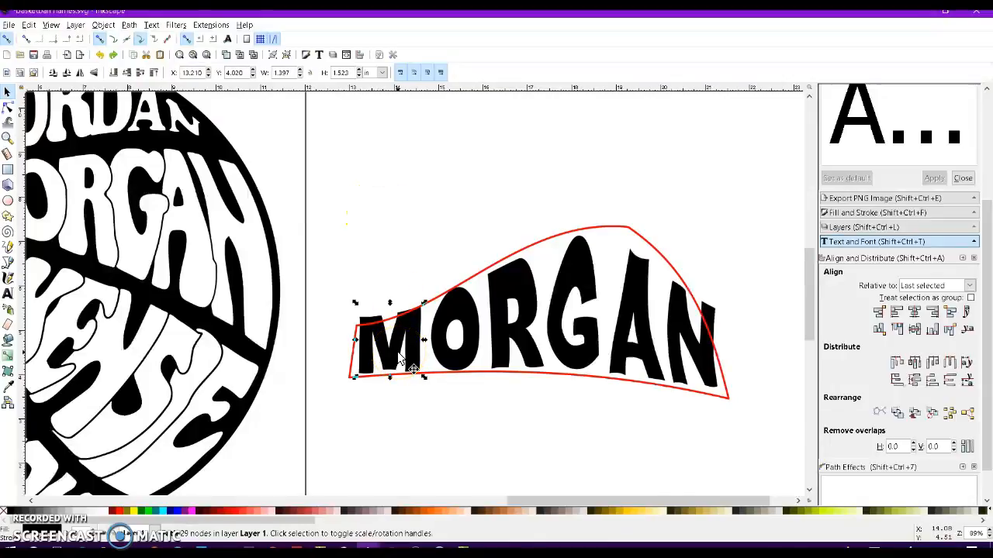
pyautogui.keyDown('shift'); pyautogui.click(456, 311); pyautogui.keyUp('shift')
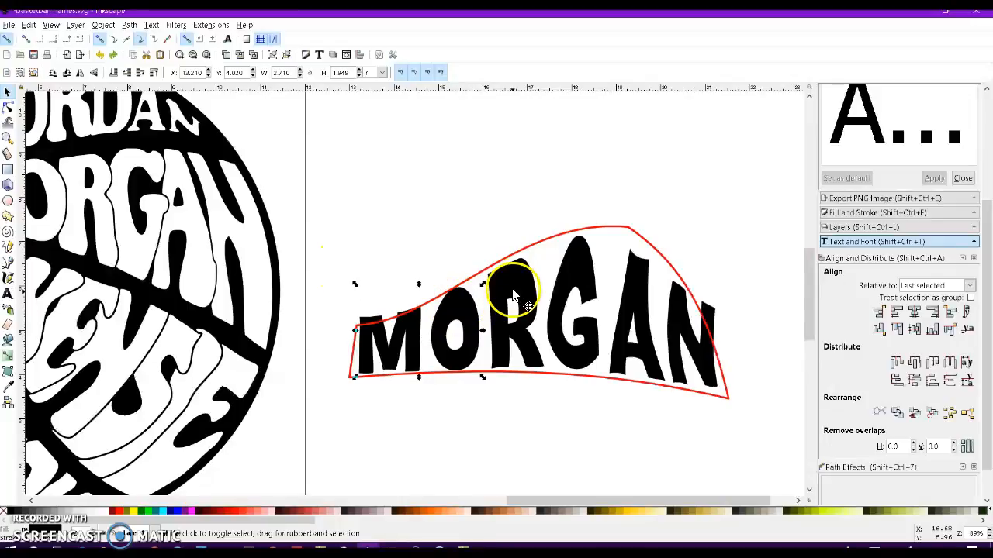
pyautogui.keyDown('shift'); pyautogui.click(687, 305); pyautogui.keyUp('shift')
pyautogui.keyDown('shift'); pyautogui.click(650, 328); pyautogui.keyUp('shift')
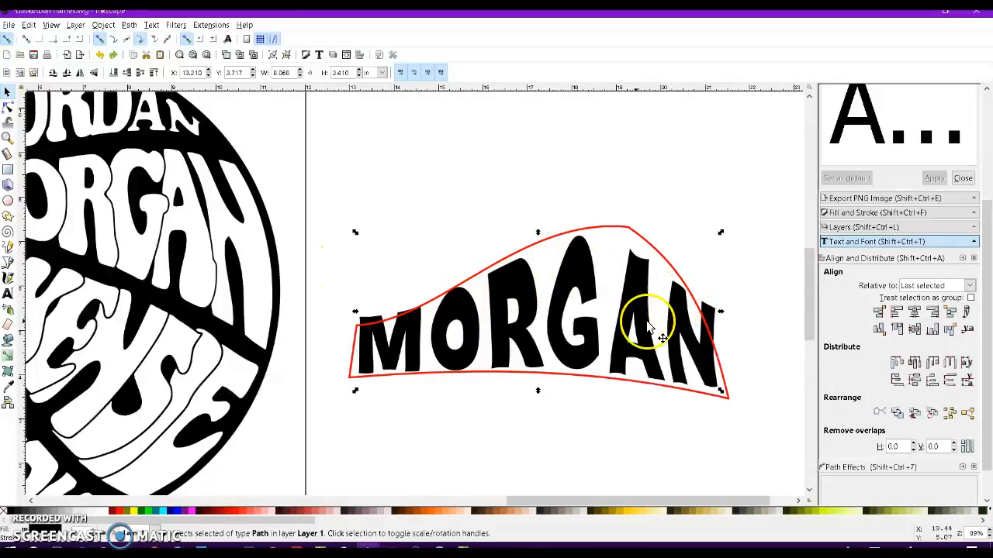
pyautogui.click(108, 515)
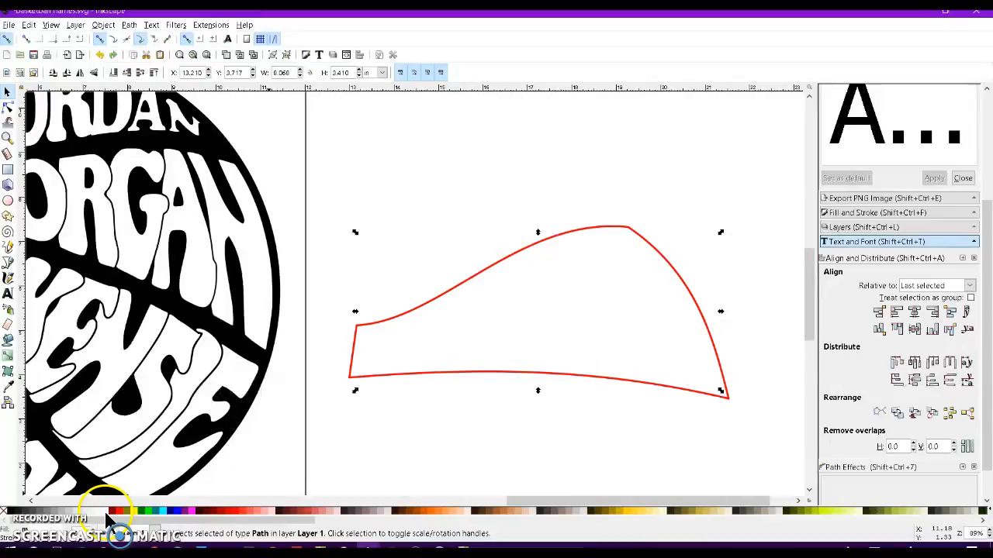
pyautogui.keyDown('shift'); pyautogui.click(11, 511); pyautogui.keyUp('shift')
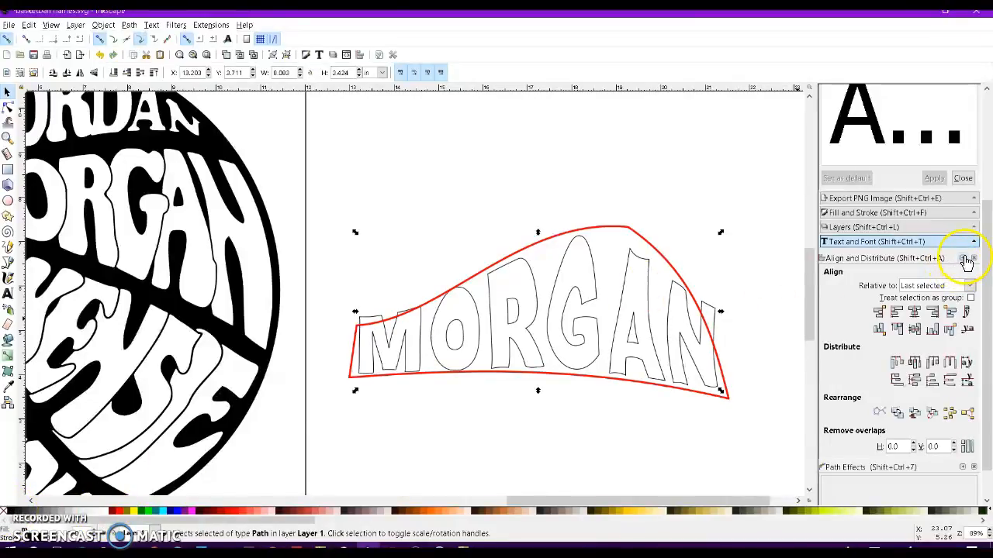
# Set the stroke width of the selected letters to 4 pt.
pyautogui.click(972, 258)
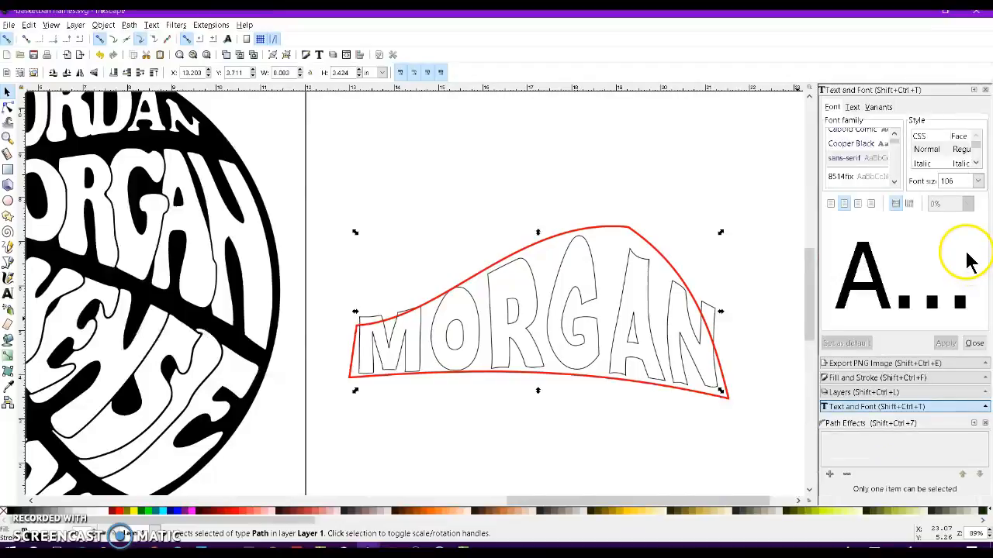
pyautogui.click(904, 378)
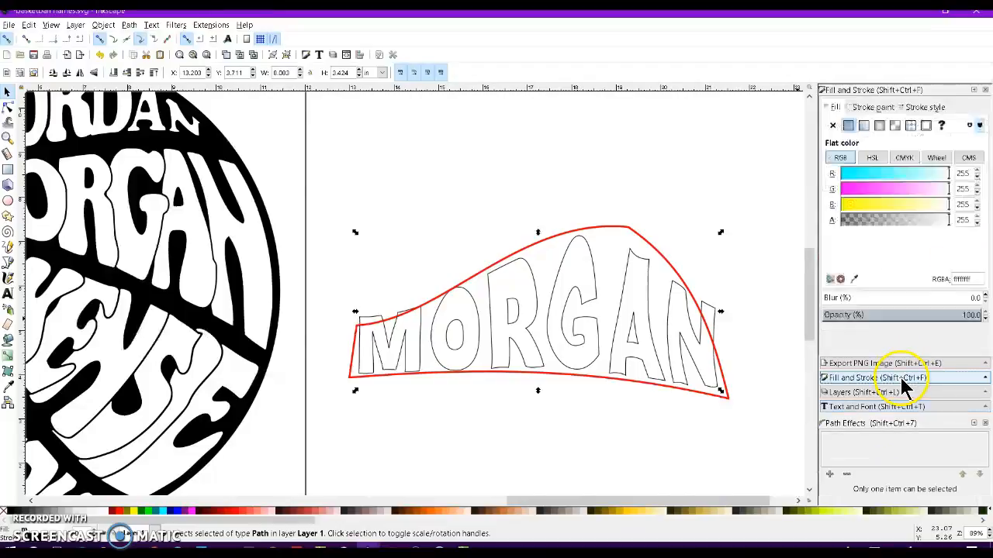
pyautogui.click(932, 109)
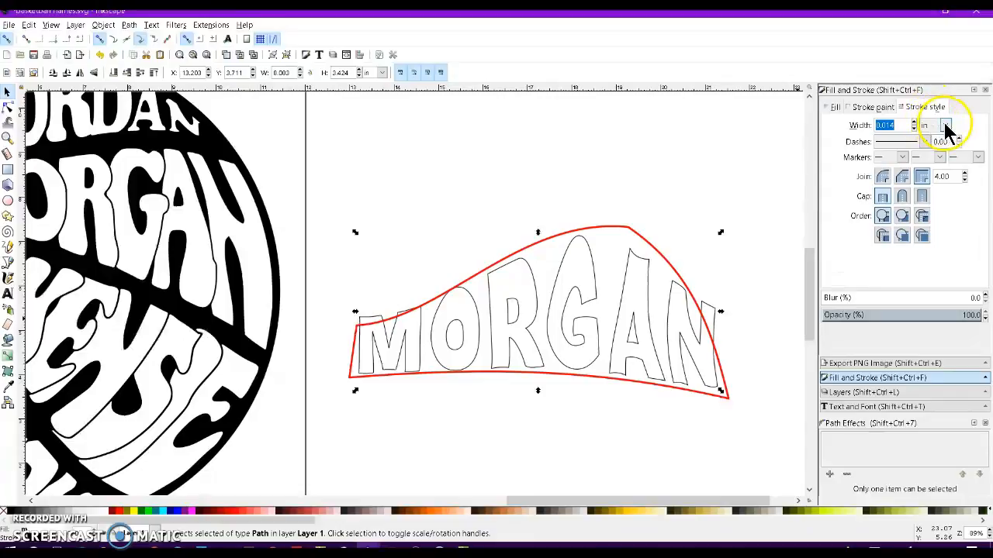
pyautogui.click(945, 126)
pyautogui.click(934, 155)
pyautogui.moveTo(905, 126); pyautogui.dragTo(867, 130)
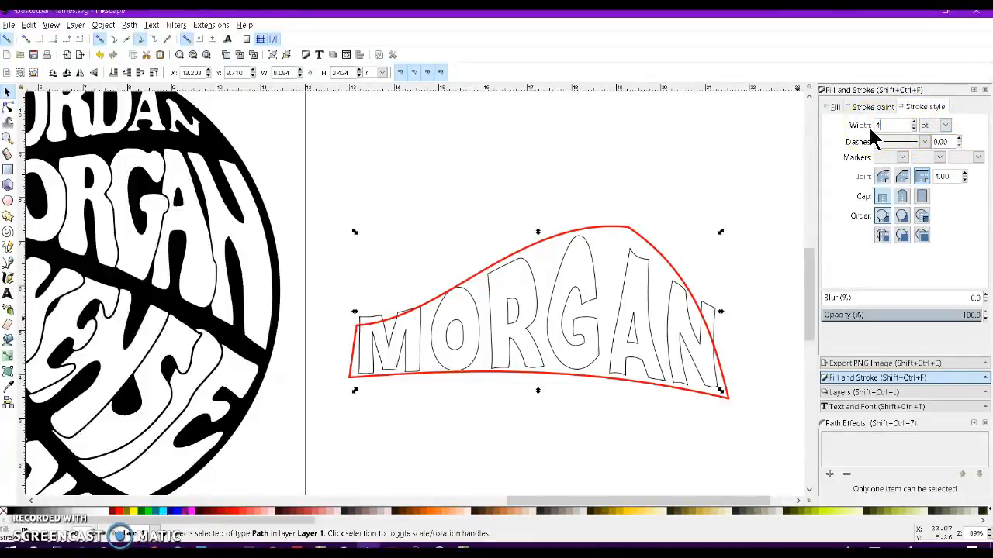
pyautogui.write('4')
pyautogui.press('Return')
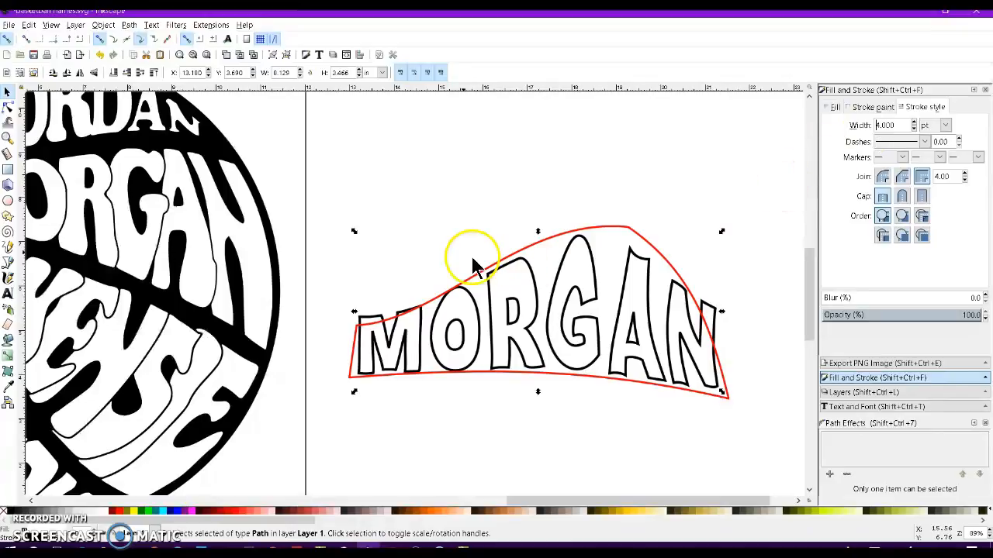
# Open the first letter, M, for node editing and simplify its path three times.
pyautogui.click(422, 212)
pyautogui.click(393, 347)
pyautogui.click(396, 345)
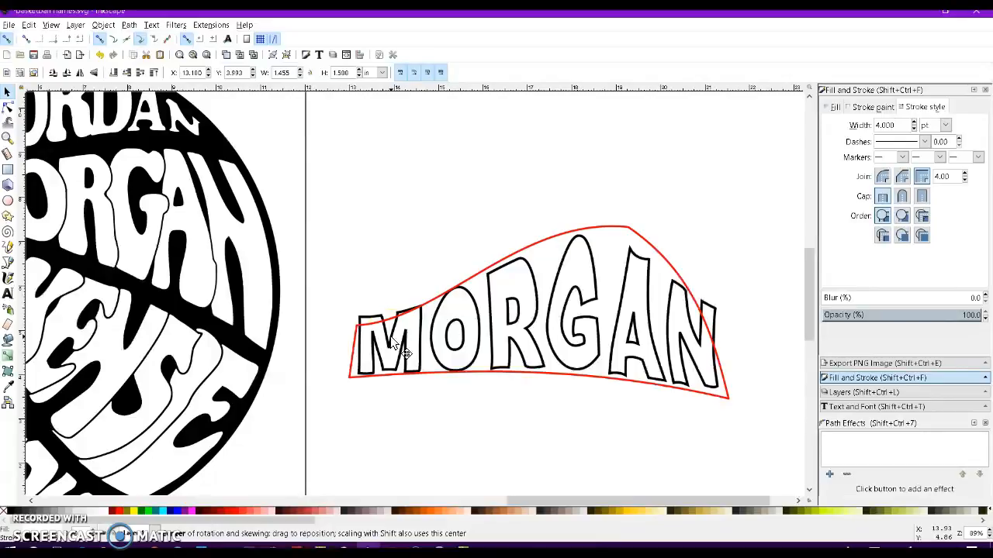
pyautogui.doubleClick(392, 349)
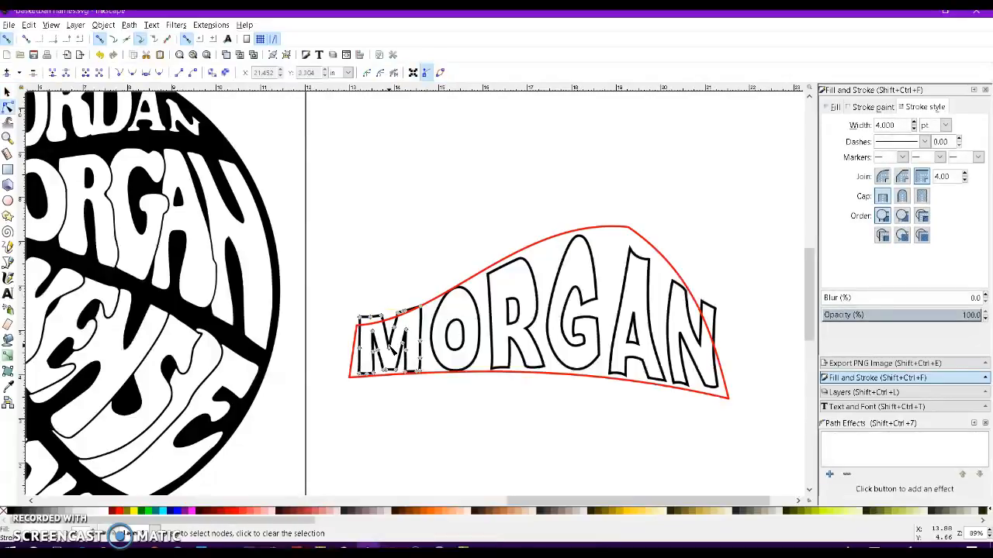
pyautogui.scroll(1, 404, 347)
pyautogui.scroll(2, 419, 362)
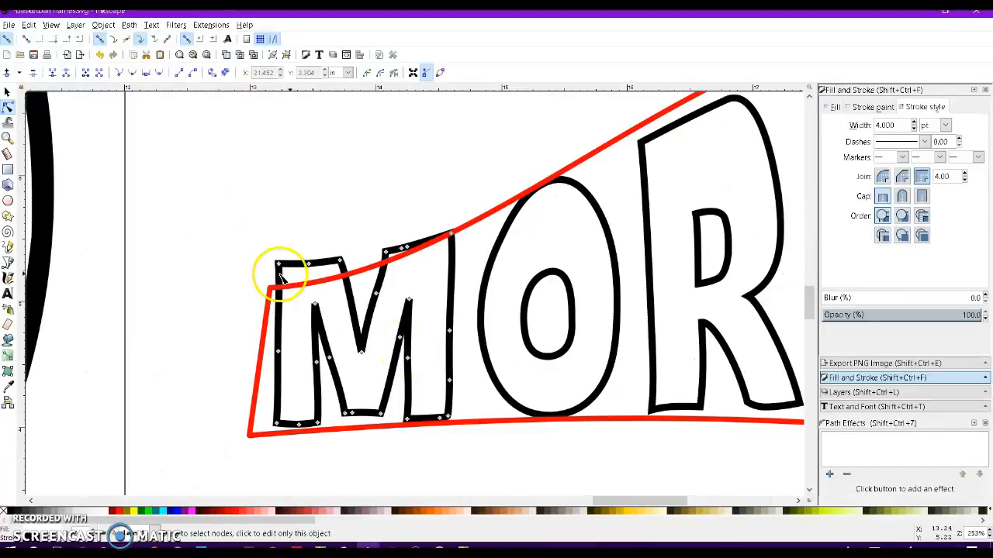
pyautogui.click(129, 26)
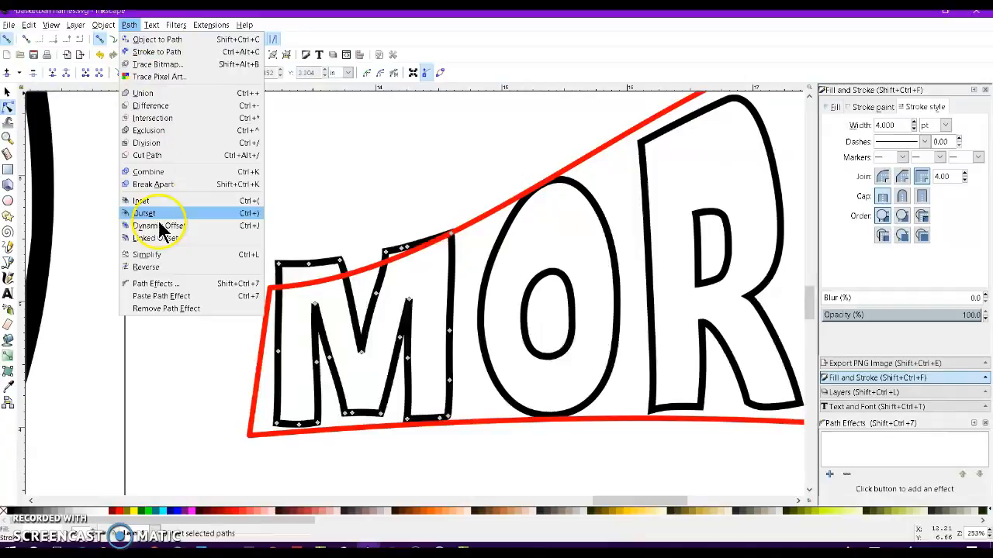
pyautogui.click(147, 254)
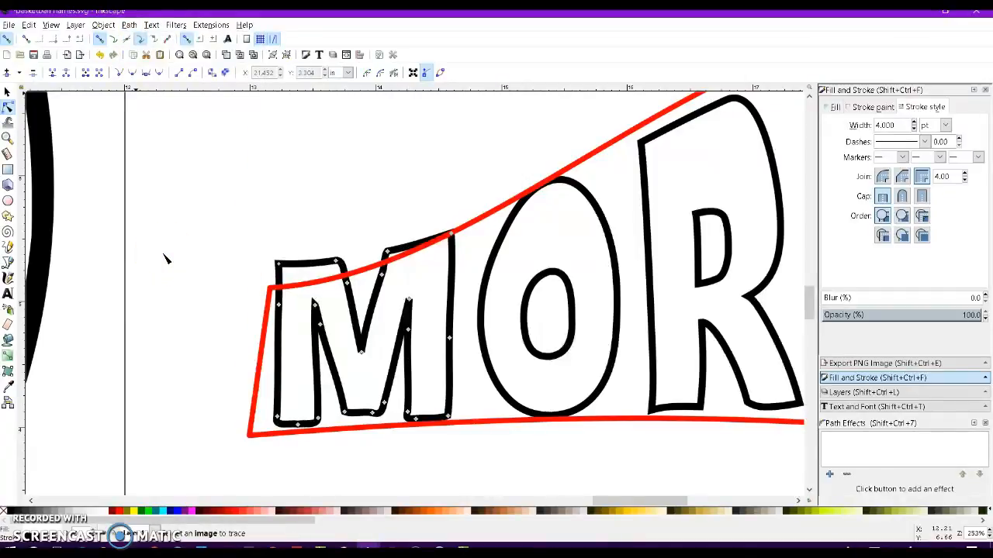
pyautogui.click(128, 23)
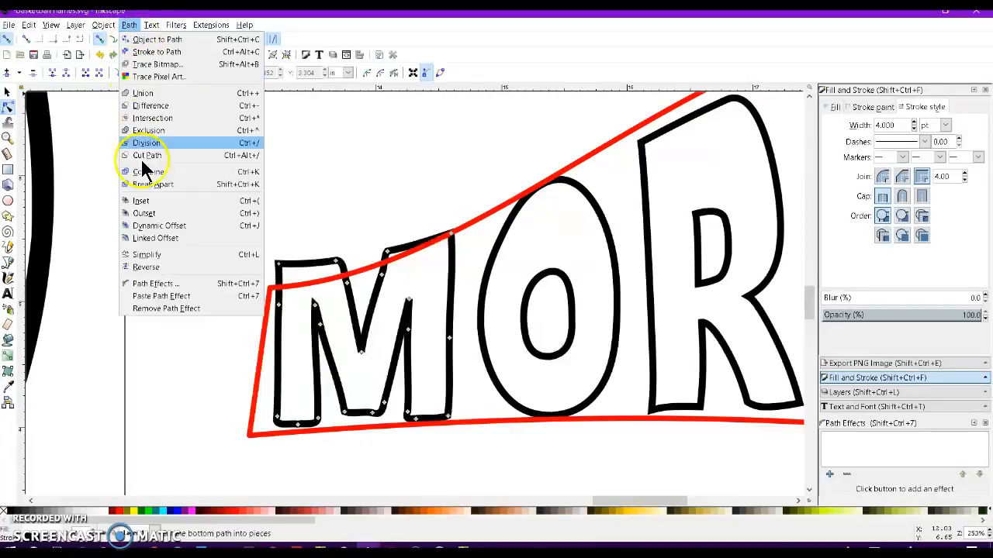
pyautogui.click(161, 256)
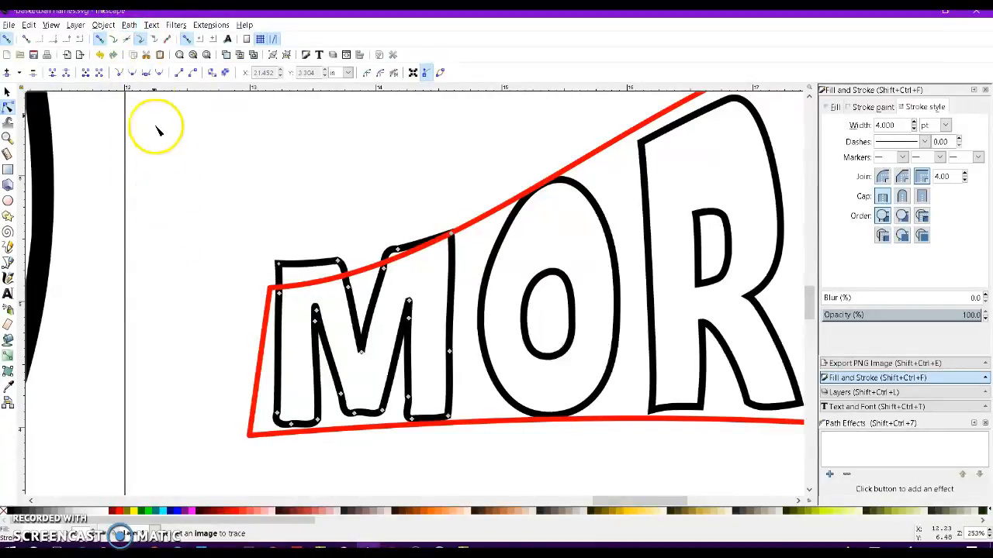
pyautogui.click(129, 25)
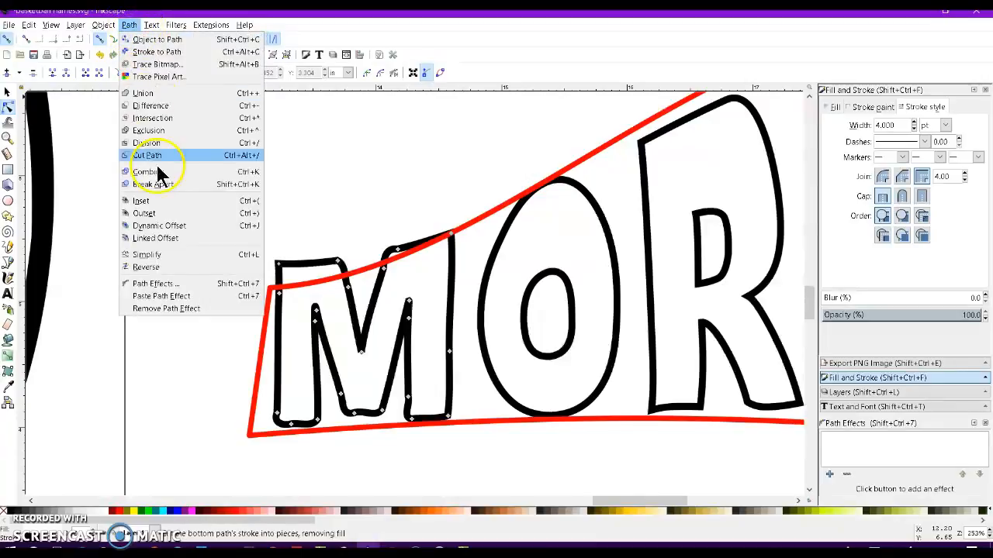
pyautogui.click(163, 256)
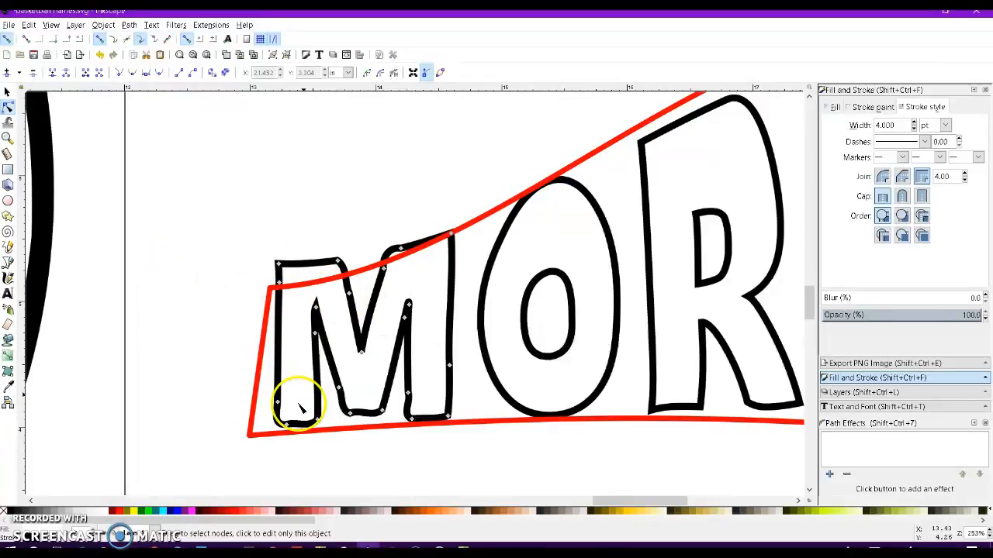
# Move the nodes at the top of the M's left stem so the upper edge follows the red outline.
pyautogui.moveTo(258, 252); pyautogui.dragTo(359, 301)
pyautogui.moveTo(342, 266); pyautogui.dragTo(338, 284)
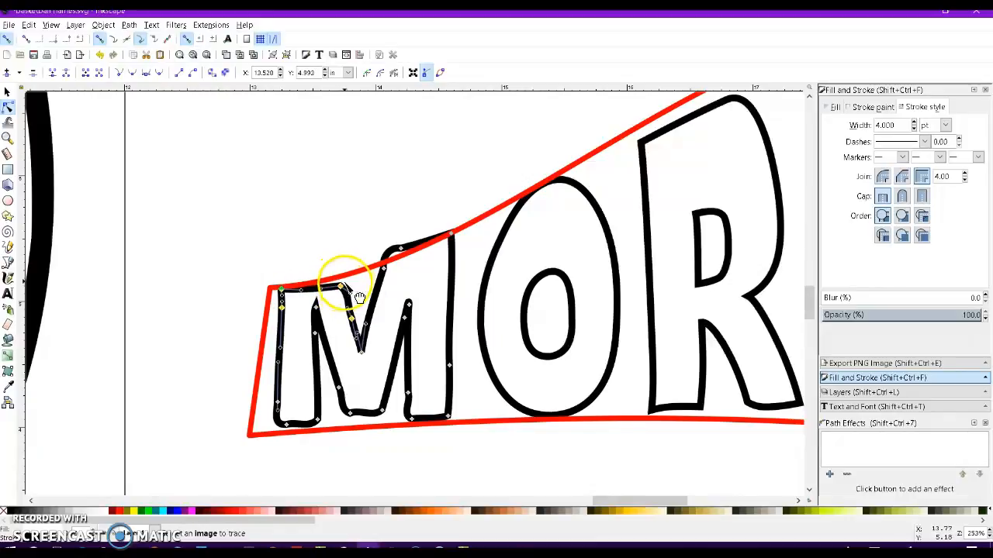
pyautogui.click(307, 263)
pyautogui.click(343, 290)
pyautogui.moveTo(344, 283); pyautogui.dragTo(344, 282)
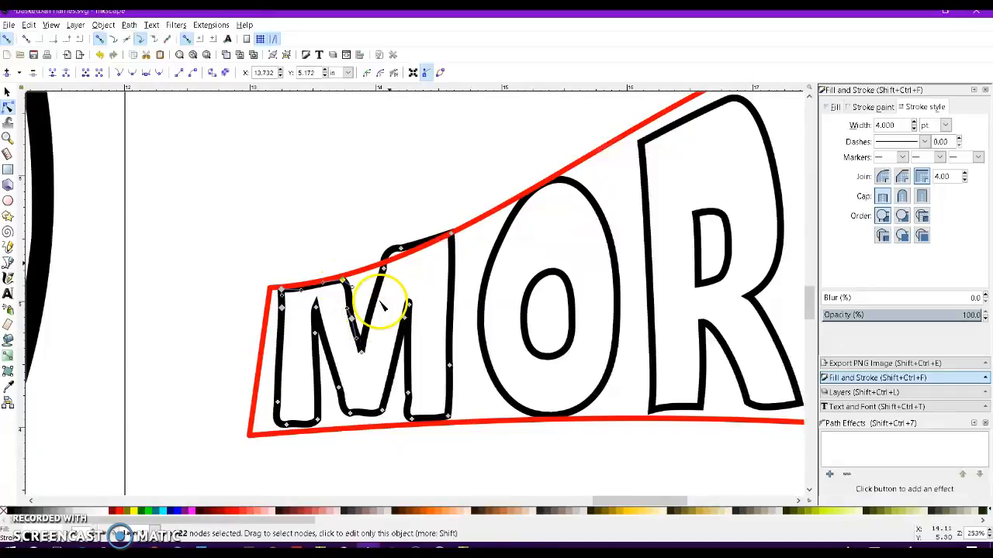
# Reshape the top of the M's right stem so its edge and corner run along the red outline.
pyautogui.click(389, 266)
pyautogui.moveTo(385, 272)
pyautogui.mouseDown()
pyautogui.moveTo(381, 284)
pyautogui.moveTo(392, 277)
pyautogui.moveTo(390, 259)
pyautogui.mouseUp()
pyautogui.doubleClick(396, 262)
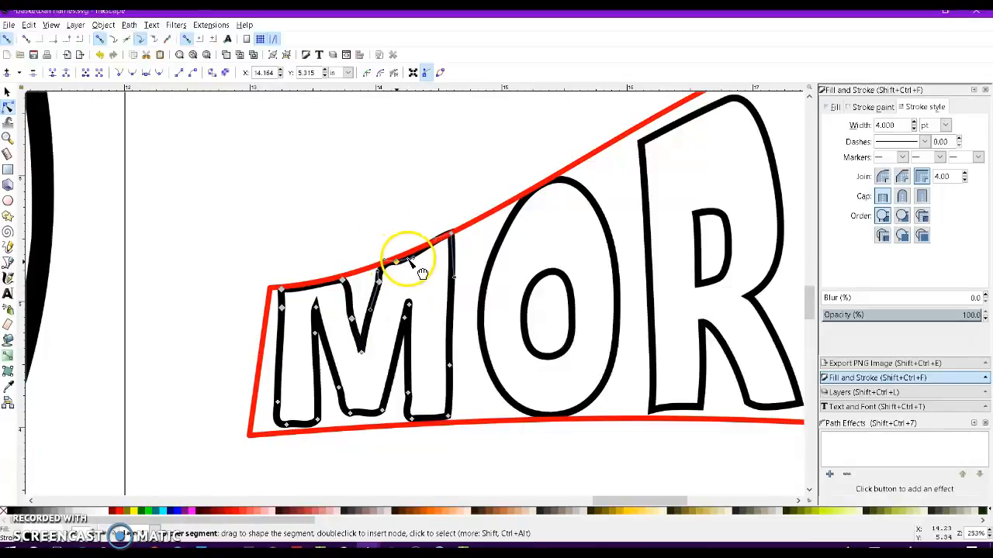
pyautogui.moveTo(451, 235); pyautogui.dragTo(454, 238)
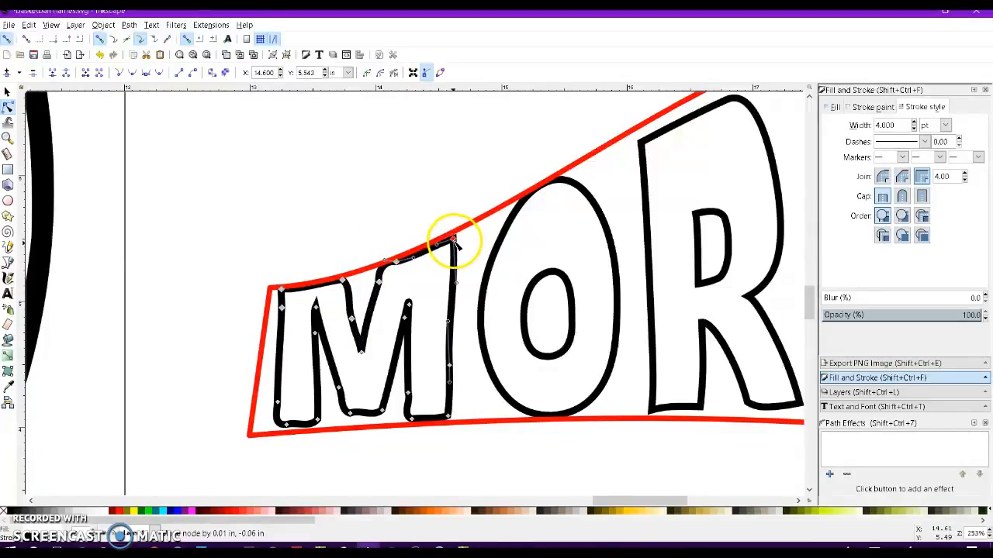
# Lower the bottom nodes of both M legs to the red baseline.
pyautogui.moveTo(462, 408)
pyautogui.mouseDown()
pyautogui.moveTo(401, 429)
pyautogui.moveTo(452, 412)
pyautogui.moveTo(450, 421)
pyautogui.mouseUp()
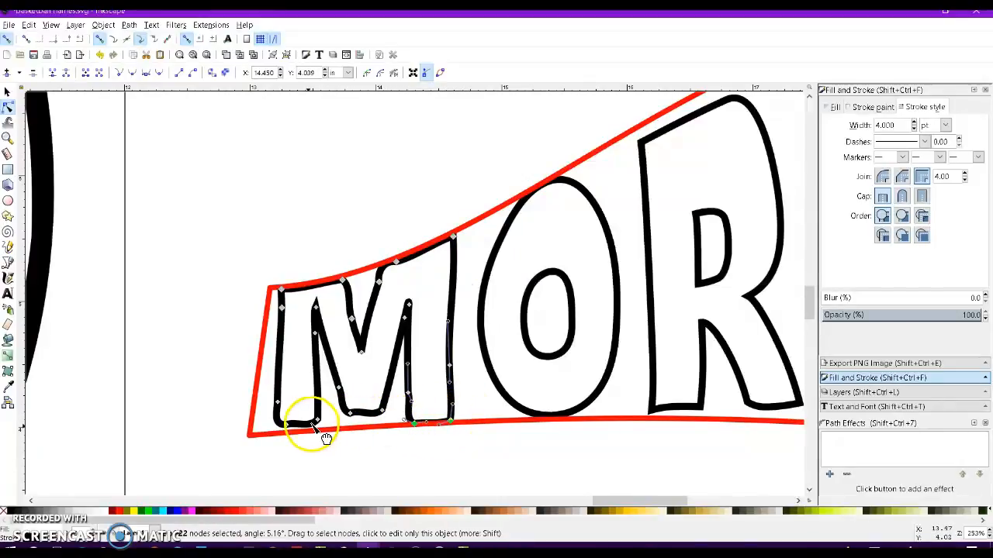
pyautogui.moveTo(317, 421)
pyautogui.mouseDown()
pyautogui.moveTo(296, 448)
pyautogui.moveTo(273, 437)
pyautogui.moveTo(306, 435)
pyautogui.moveTo(326, 419)
pyautogui.moveTo(323, 431)
pyautogui.mouseUp()
pyautogui.hotkey('ctrl', 'z')
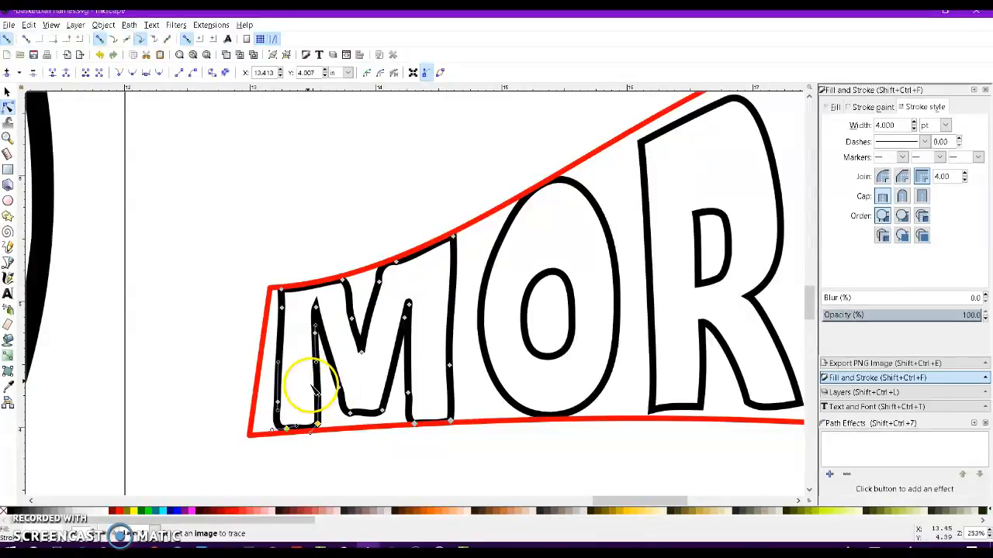
# Fit the M's left side to the slanted red outline, deleting its two surplus side nodes and reshaping the lower corner.
pyautogui.moveTo(251, 273); pyautogui.dragTo(280, 433)
pyautogui.moveTo(237, 350); pyautogui.dragTo(266, 436)
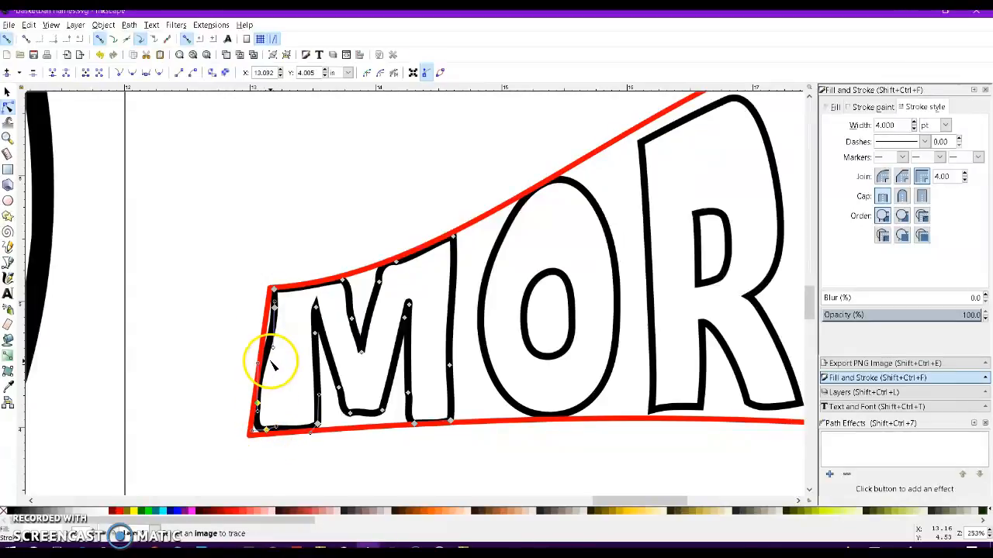
pyautogui.click(275, 308)
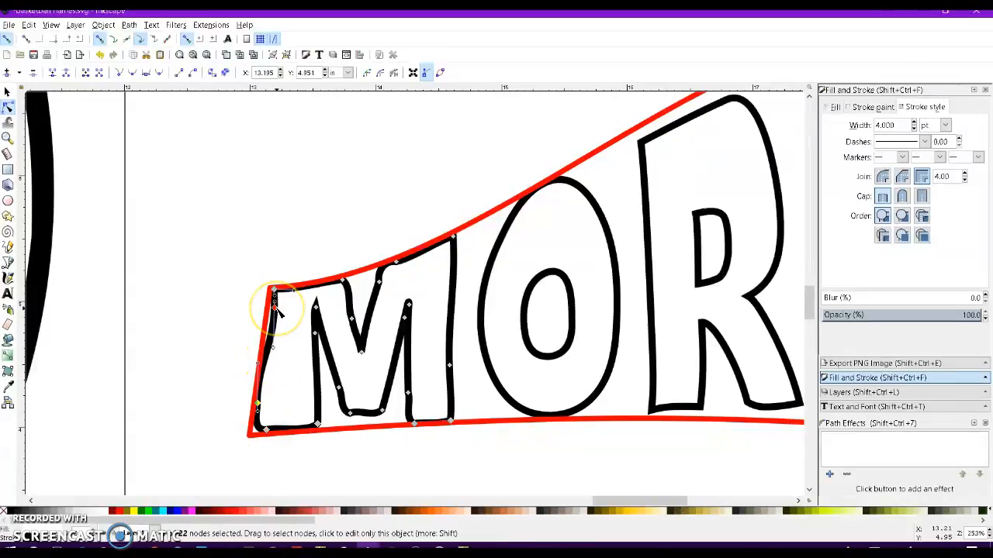
pyautogui.click(277, 328)
pyautogui.click(259, 406)
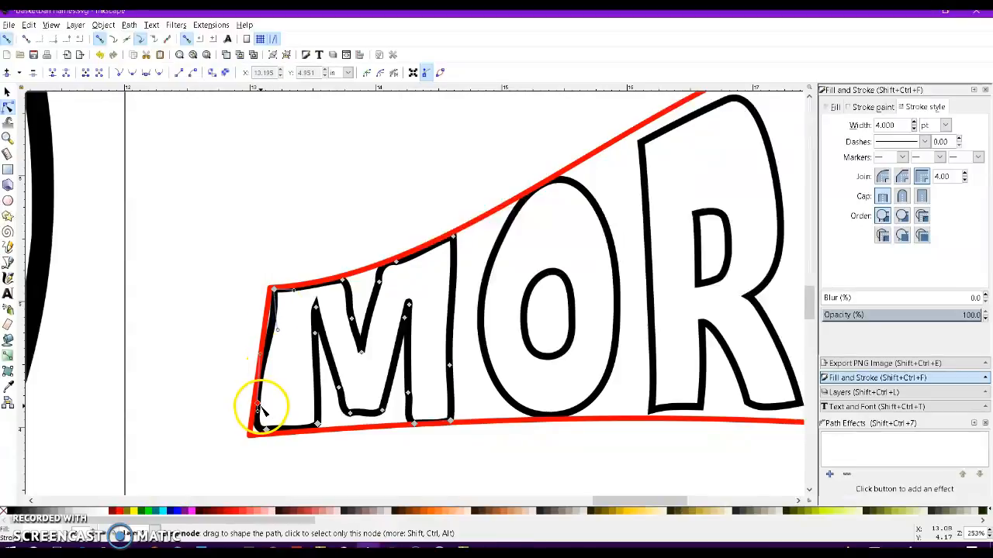
pyautogui.press('Delete')
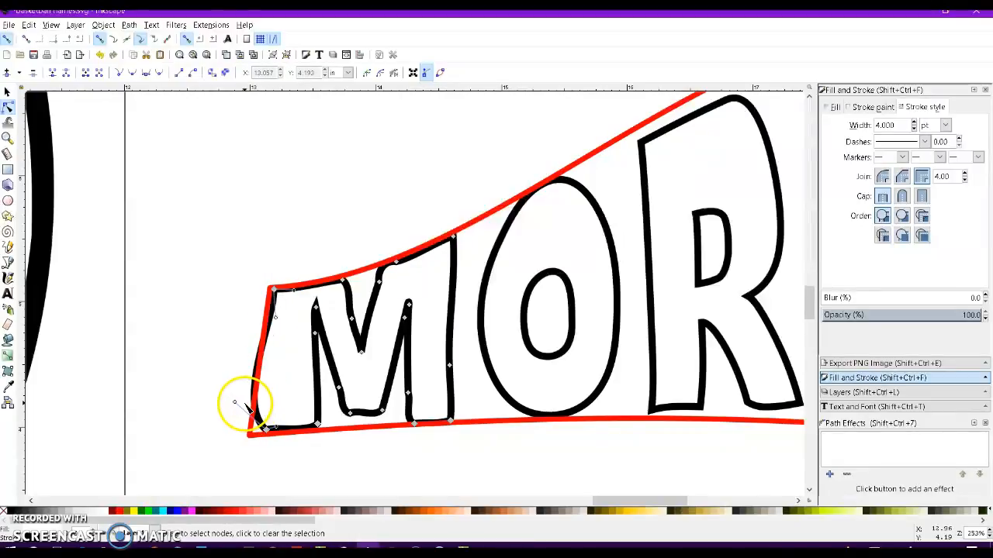
pyautogui.moveTo(235, 402); pyautogui.dragTo(259, 434)
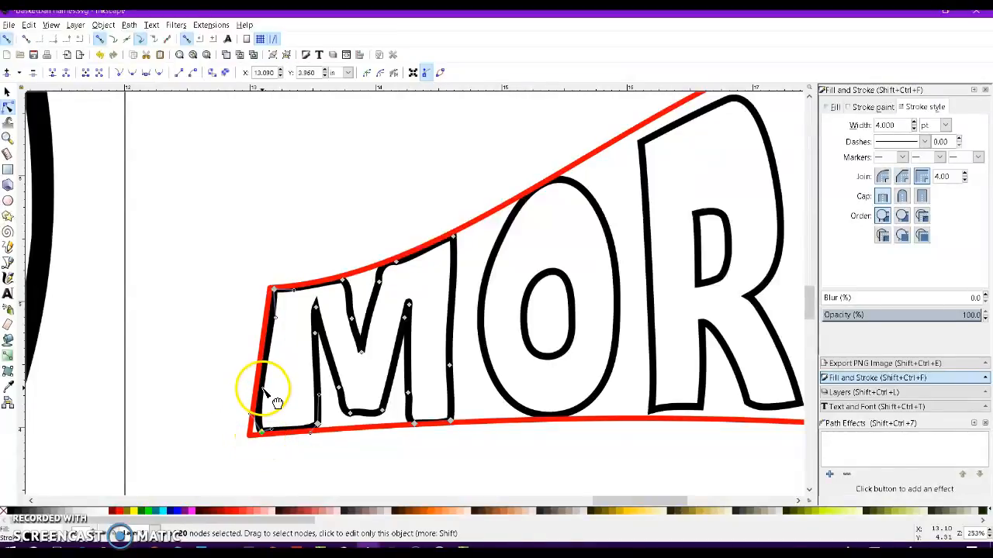
pyautogui.doubleClick(262, 389)
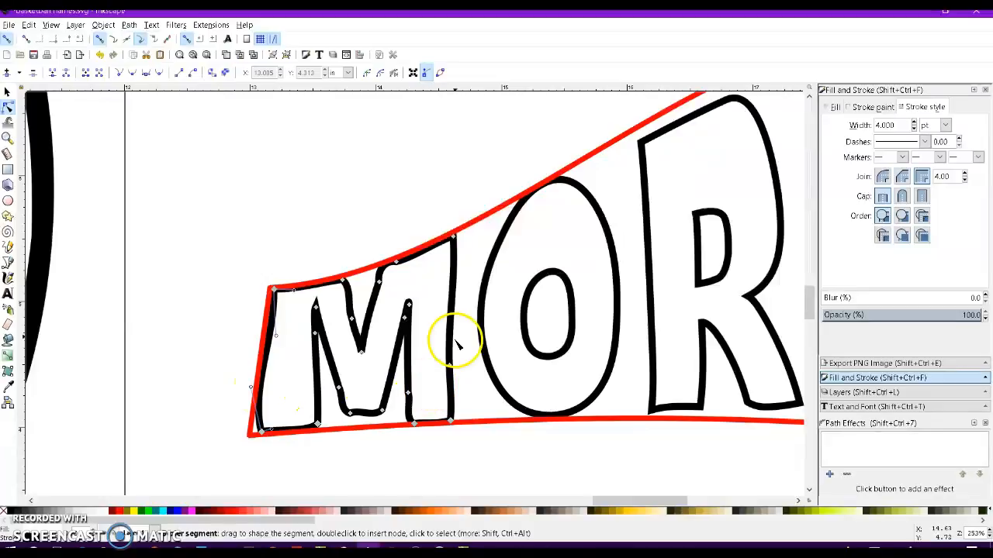
# Shift the M's right side toward the O and raise its upper corner to the red outline.
pyautogui.moveTo(440, 225); pyautogui.dragTo(465, 434)
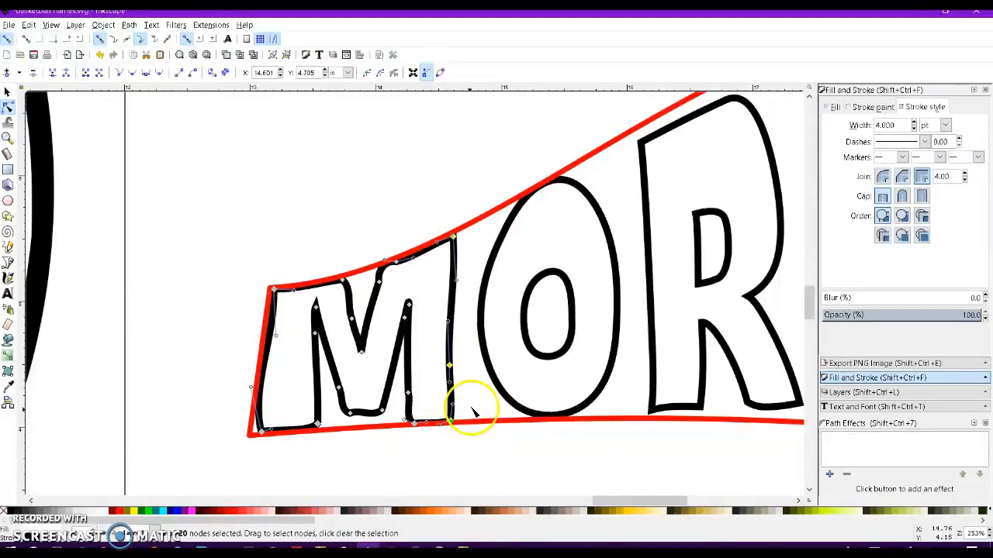
pyautogui.moveTo(452, 378)
pyautogui.mouseDown()
pyautogui.moveTo(442, 366)
pyautogui.moveTo(466, 372)
pyautogui.mouseUp()
pyautogui.click(470, 234)
pyautogui.moveTo(471, 234); pyautogui.dragTo(474, 230)
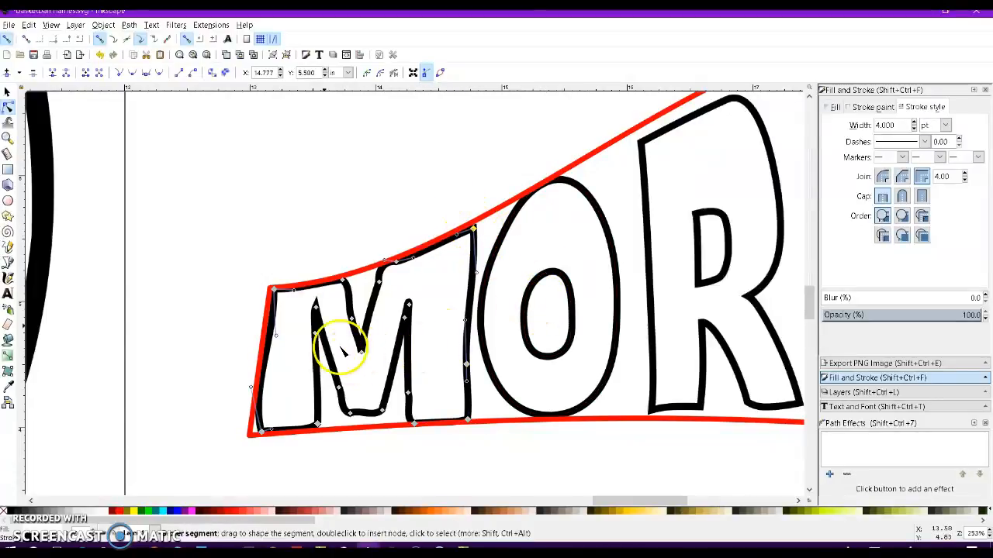
pyautogui.click(7, 92)
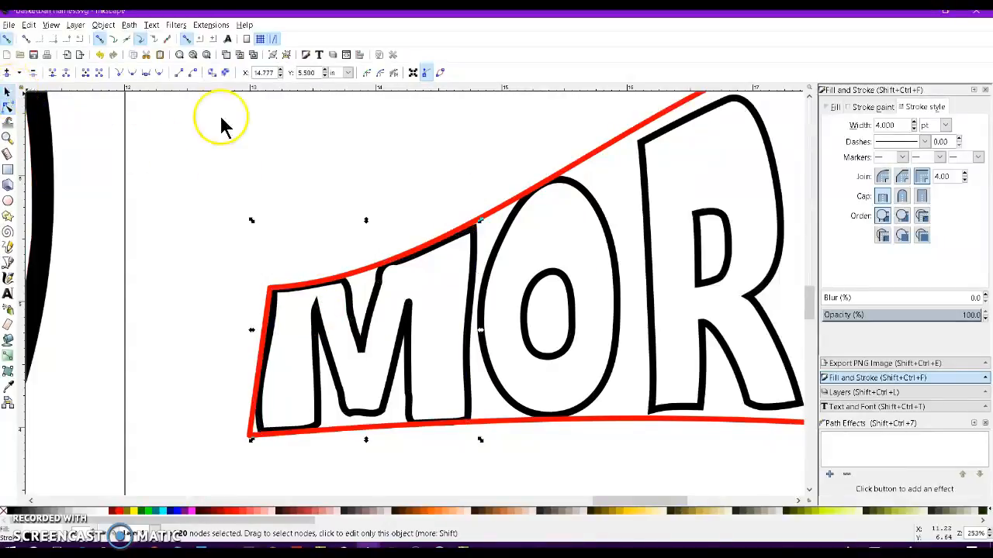
# Open the letter O for node editing and simplify its path once.
pyautogui.doubleClick(567, 187)
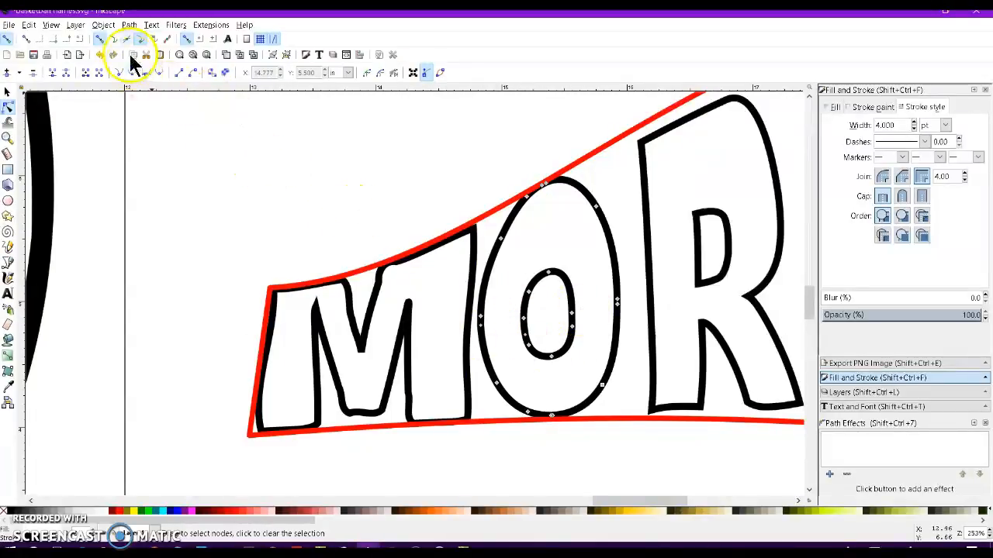
pyautogui.click(124, 24)
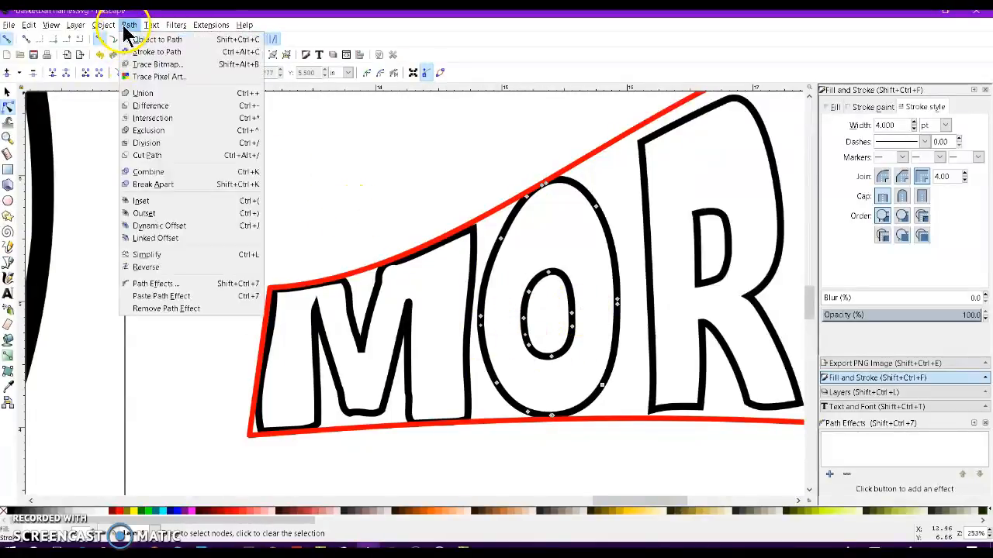
pyautogui.click(191, 256)
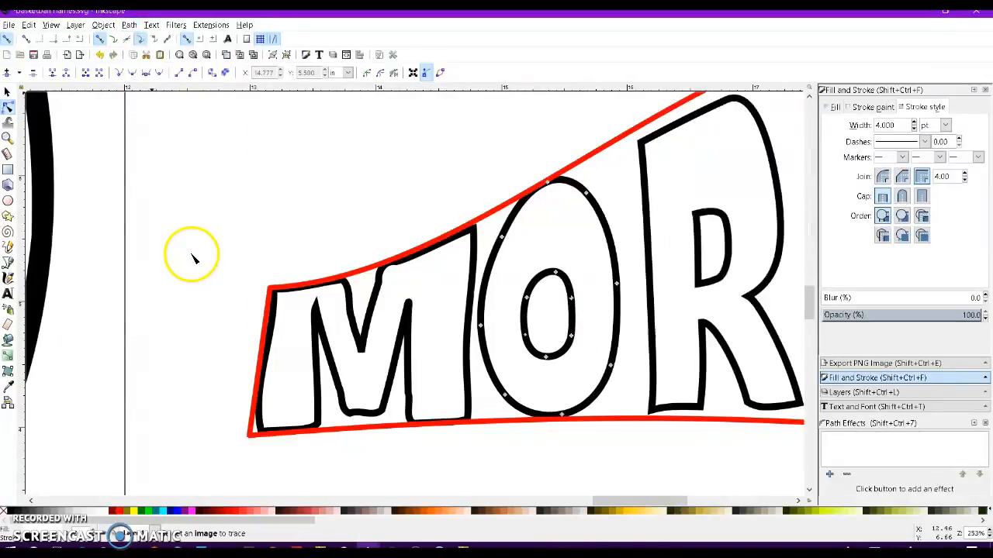
# Push the O's upper left onto the red outline, widen its right side toward the R, and fill out its lower right corner.
pyautogui.moveTo(502, 241); pyautogui.dragTo(488, 224)
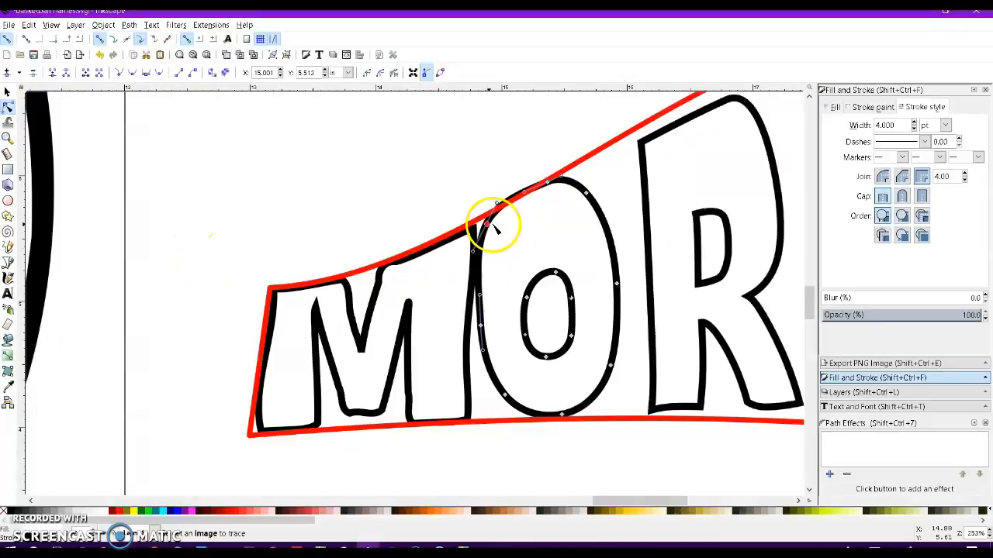
pyautogui.click(549, 186)
pyautogui.moveTo(549, 186); pyautogui.dragTo(629, 203)
pyautogui.moveTo(626, 123); pyautogui.dragTo(633, 370)
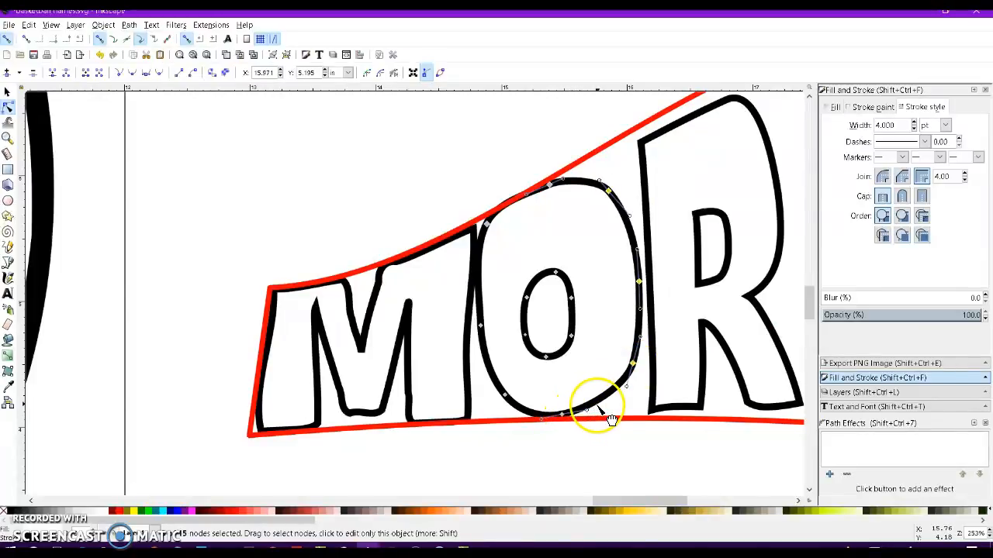
pyautogui.click(609, 397)
pyautogui.moveTo(609, 397); pyautogui.dragTo(615, 414)
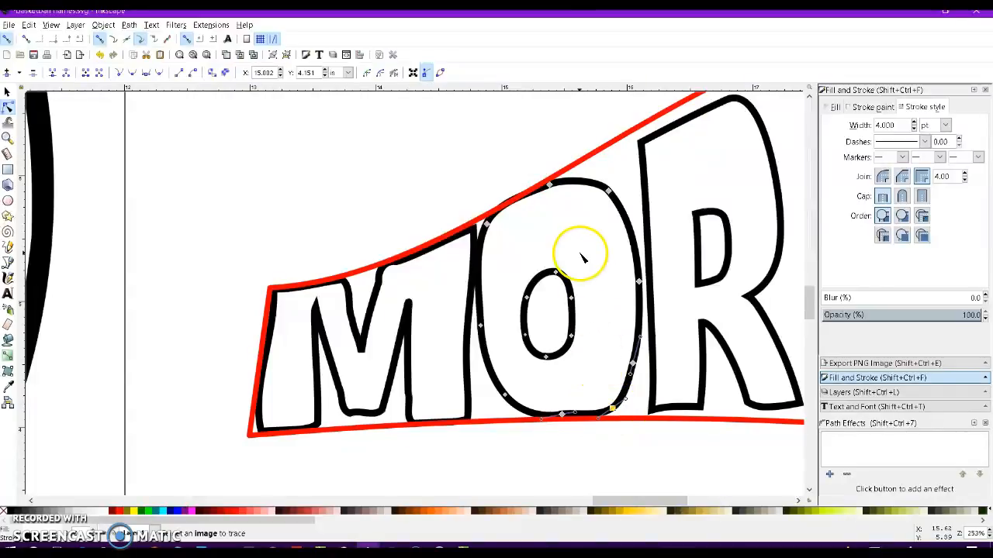
# Enlarge the O's inner hole by moving its right-side nodes outward and its upper nodes upward.
pyautogui.moveTo(549, 371); pyautogui.dragTo(584, 295)
pyautogui.click(575, 284)
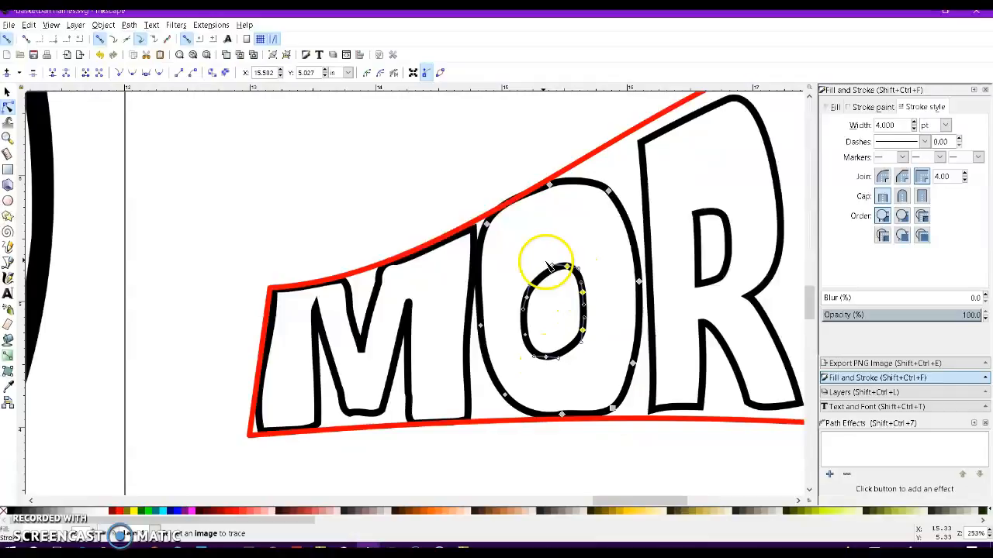
pyautogui.click(528, 296)
pyautogui.moveTo(527, 296); pyautogui.dragTo(525, 279)
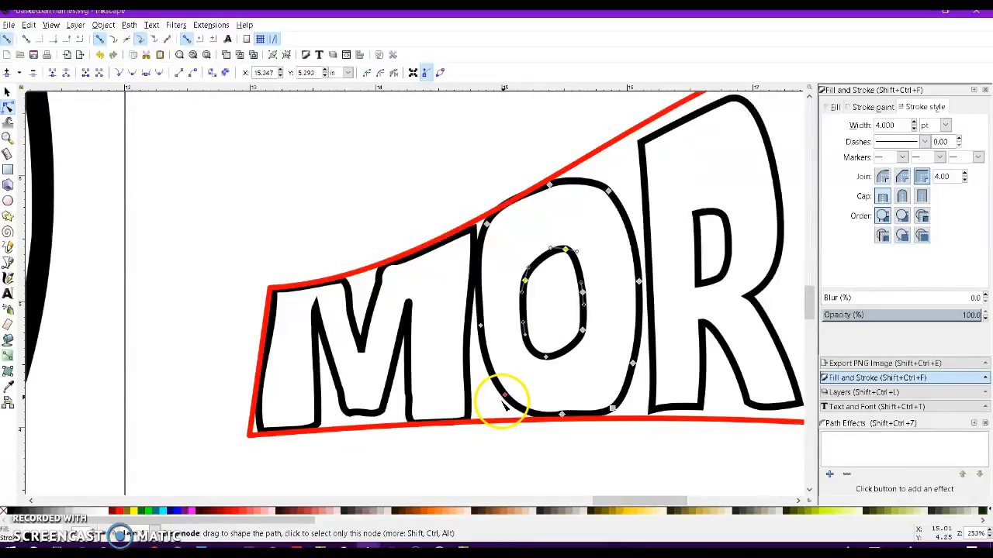
# Flatten the O's base by lowering its lower left node and deleting the middle bottom node, and shift its left side toward the M.
pyautogui.moveTo(503, 396); pyautogui.dragTo(501, 406)
pyautogui.click(562, 415)
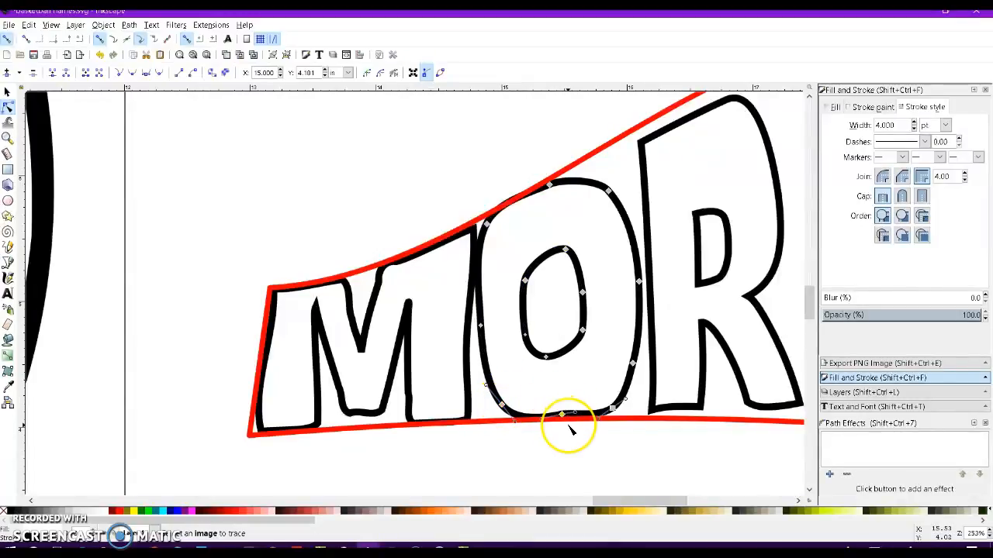
pyautogui.click(550, 356)
pyautogui.click(605, 221)
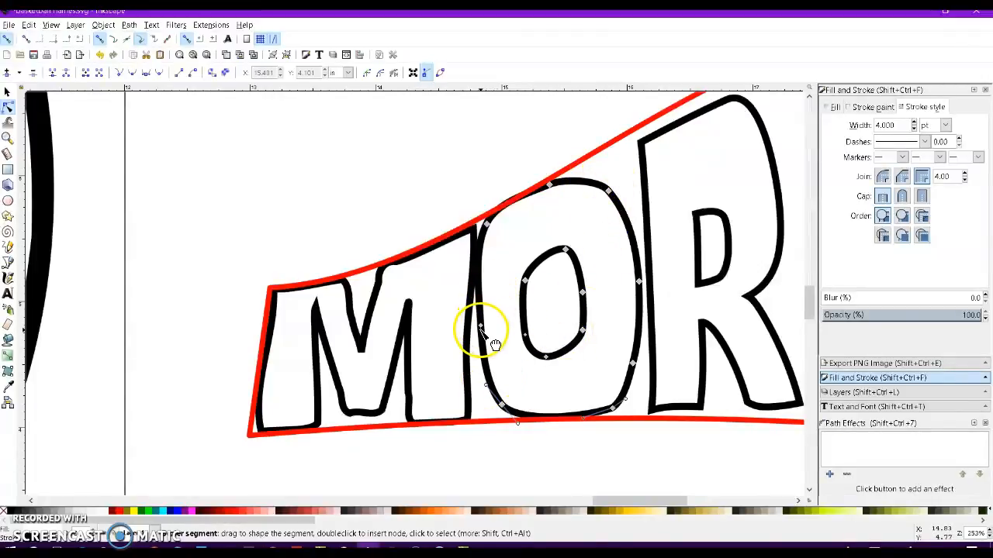
pyautogui.click(487, 225)
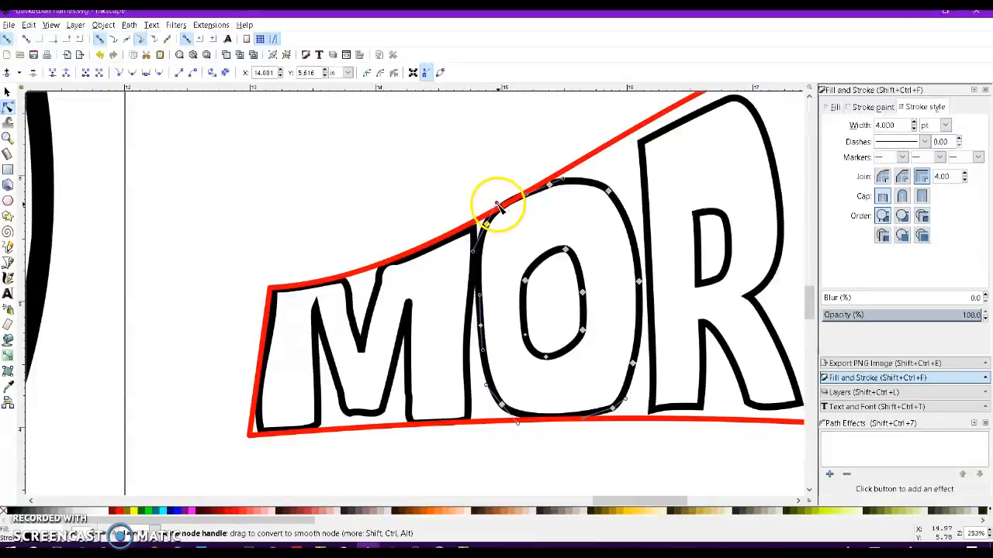
pyautogui.moveTo(505, 185); pyautogui.dragTo(494, 412)
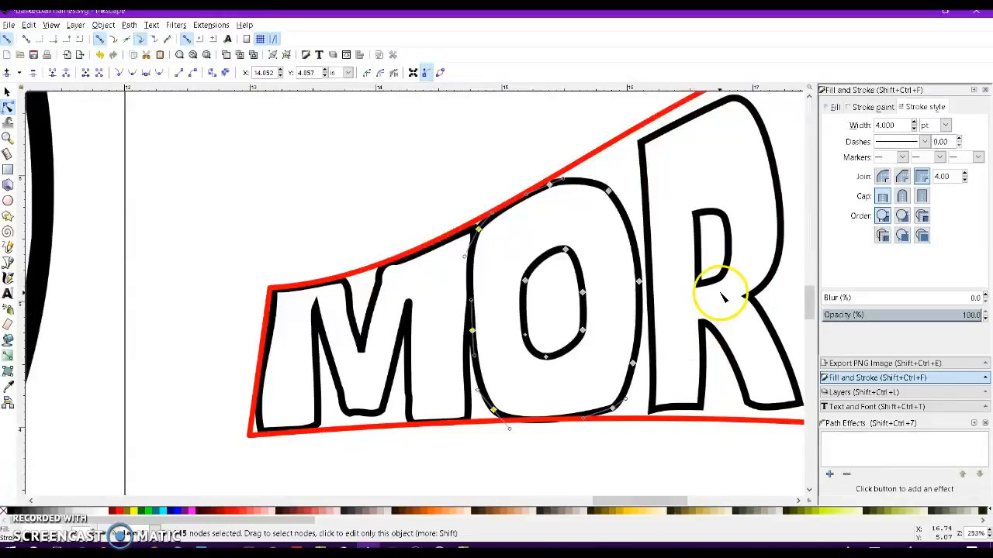
# Open the letter R for node editing and simplify its path once.
pyautogui.hscroll(4, 721, 297)
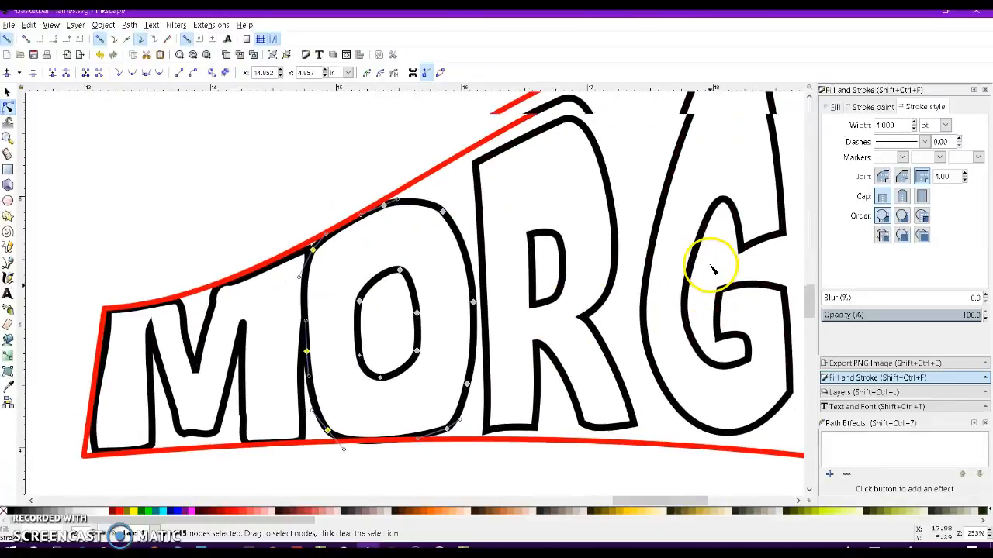
pyautogui.click(587, 226)
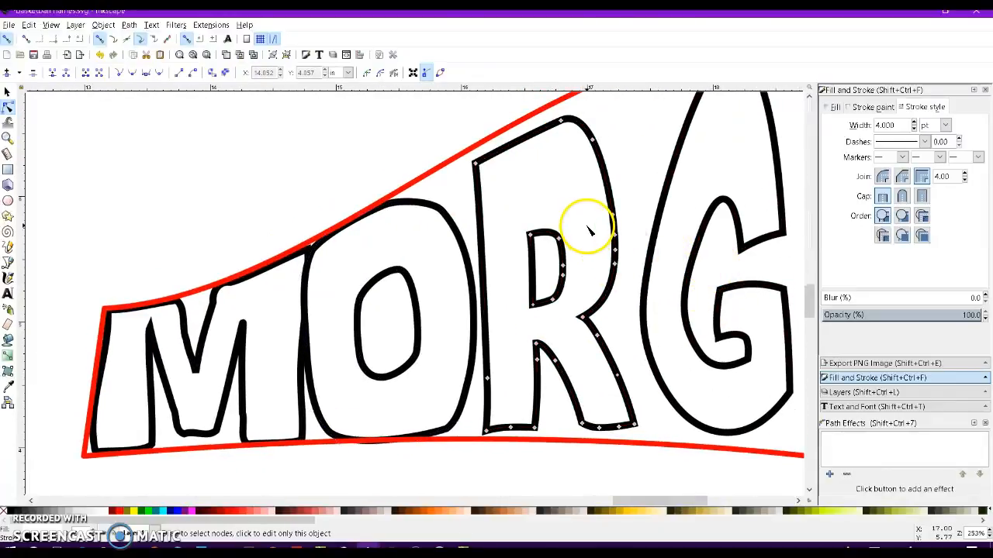
pyautogui.click(132, 25)
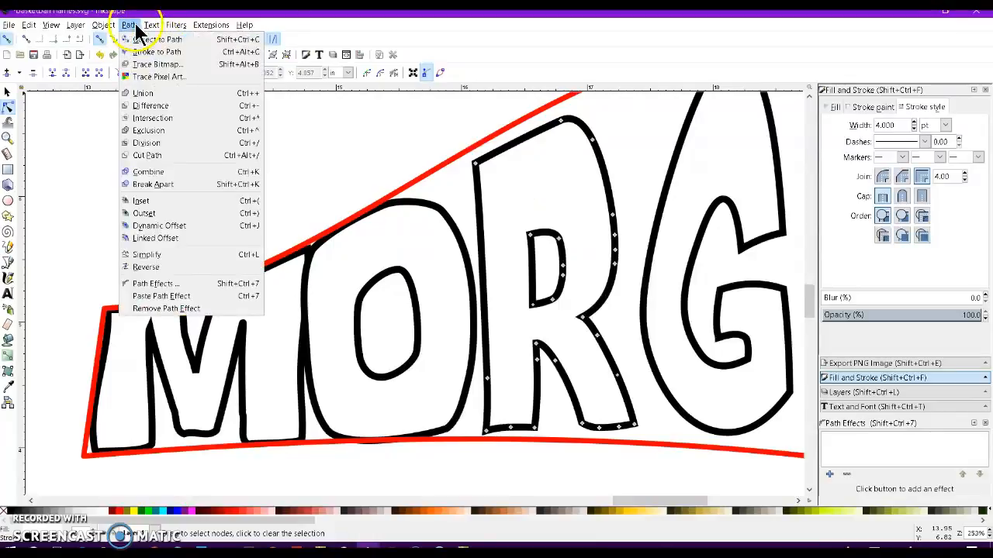
pyautogui.moveTo(151, 25)
pyautogui.click(150, 259)
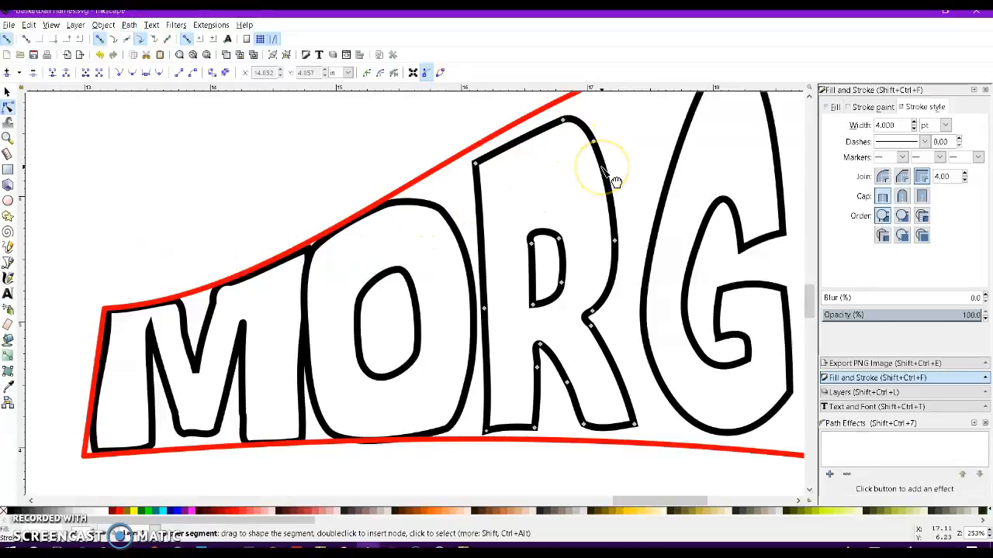
# Widen the R toward the G and the O, and raise its top curve node to the red outline.
pyautogui.scroll(-1, 602, 167)
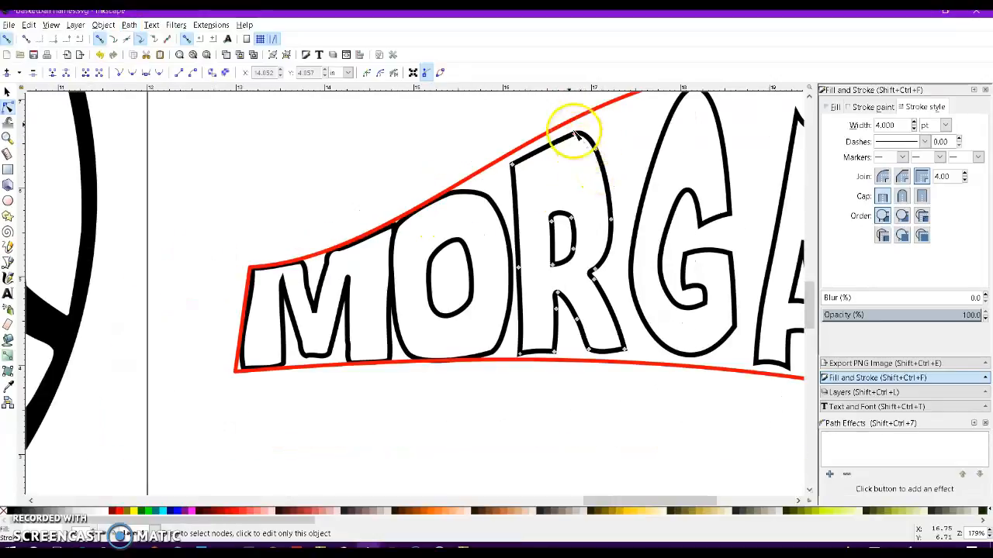
pyautogui.moveTo(570, 113); pyautogui.dragTo(641, 349)
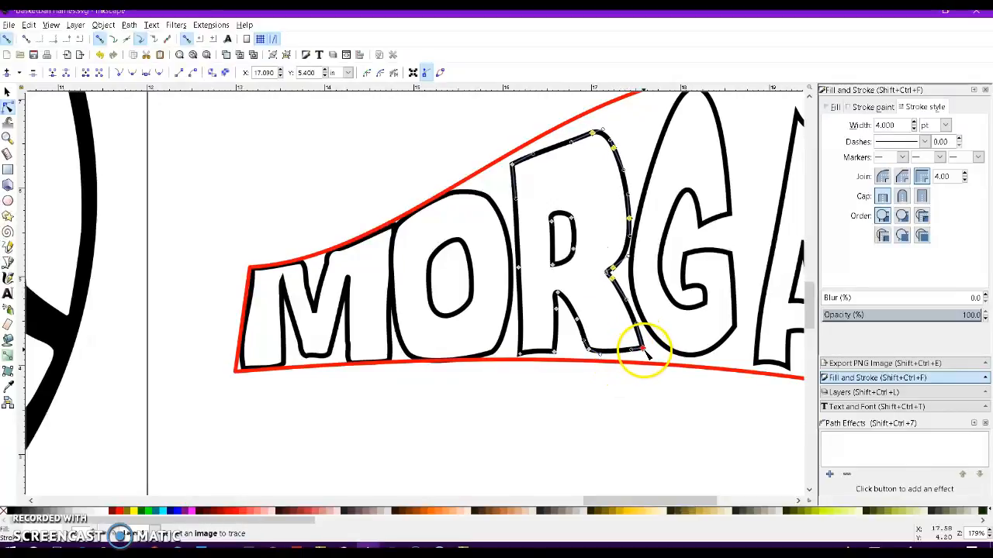
pyautogui.moveTo(521, 141); pyautogui.dragTo(509, 359)
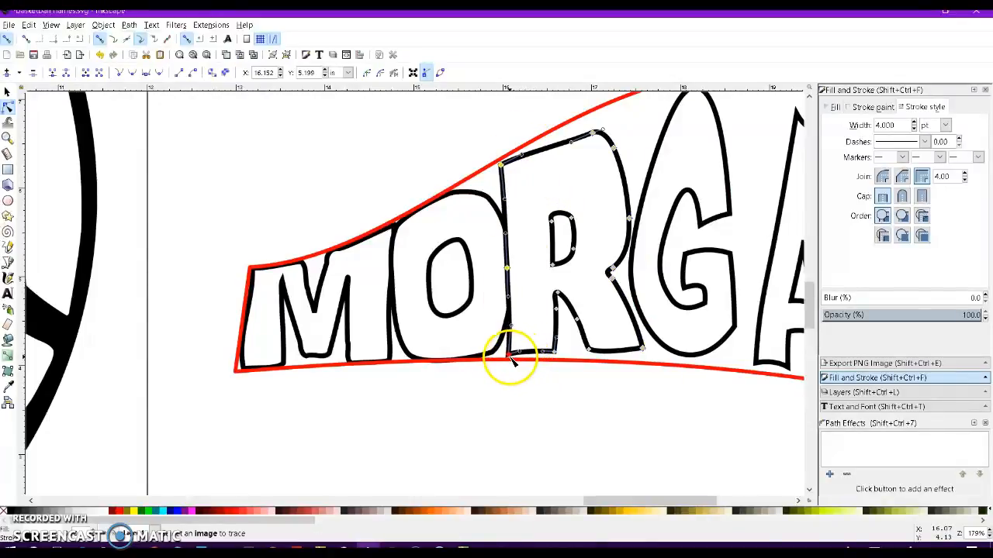
pyautogui.click(594, 133)
pyautogui.moveTo(595, 135); pyautogui.dragTo(592, 118)
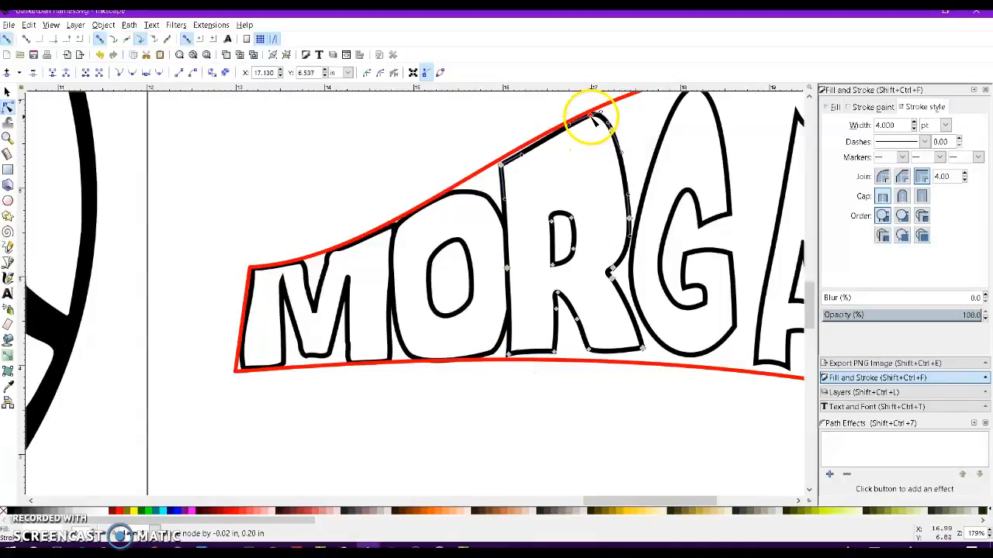
# Enlarge the R's inner hole by moving its side nodes outward, its bottom nodes upward and its top nodes higher.
pyautogui.moveTo(579, 200); pyautogui.dragTo(547, 284)
pyautogui.moveTo(565, 233); pyautogui.dragTo(552, 249)
pyautogui.moveTo(599, 188); pyautogui.dragTo(538, 216)
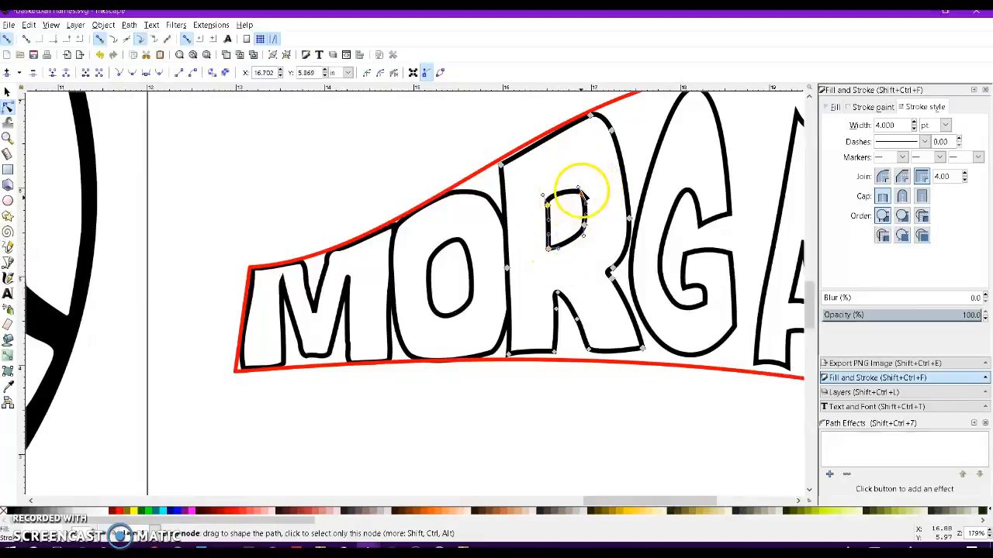
pyautogui.press('Up')
pyautogui.press('Up')
pyautogui.press('Up')
pyautogui.press('Up')
pyautogui.press('Up')
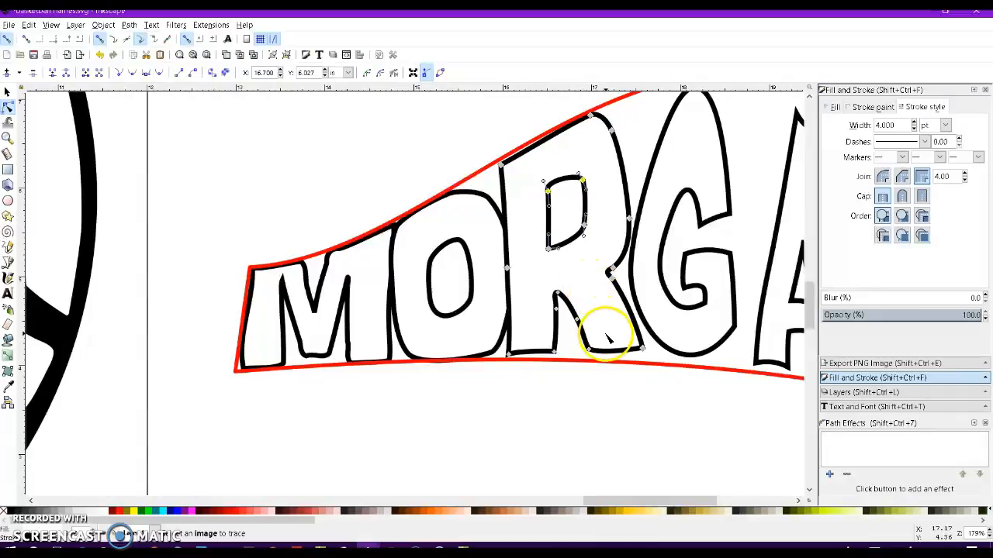
# Lower the bottom nodes of both of the R's feet to the red outline and straighten the right foot's base.
pyautogui.moveTo(564, 344)
pyautogui.mouseDown()
pyautogui.moveTo(504, 368)
pyautogui.moveTo(553, 358)
pyautogui.mouseUp()
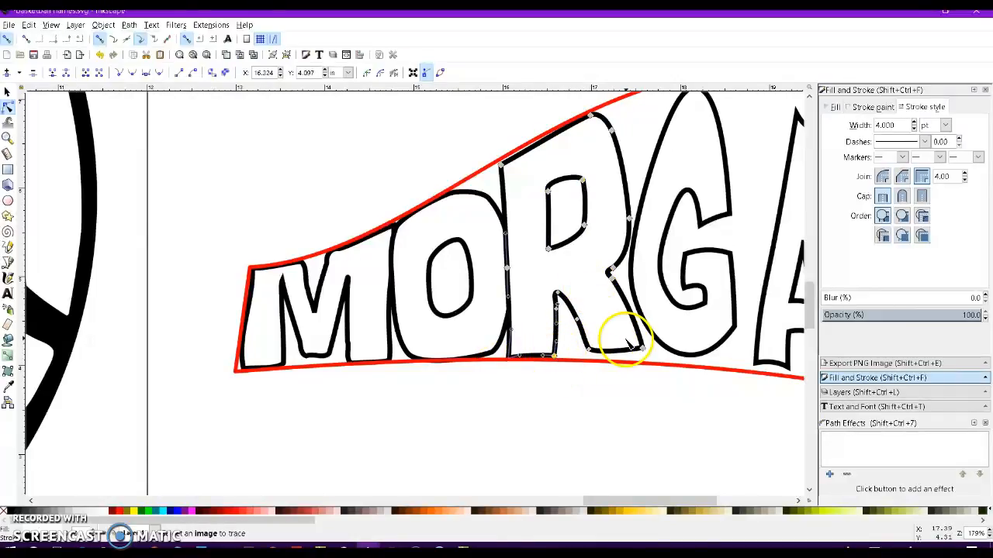
pyautogui.moveTo(644, 353); pyautogui.dragTo(651, 359)
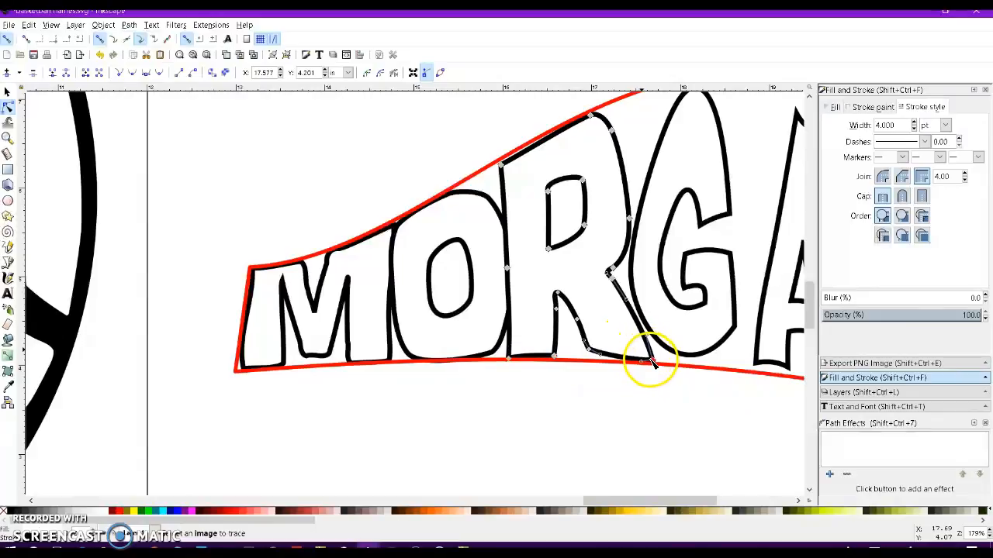
pyautogui.click(593, 355)
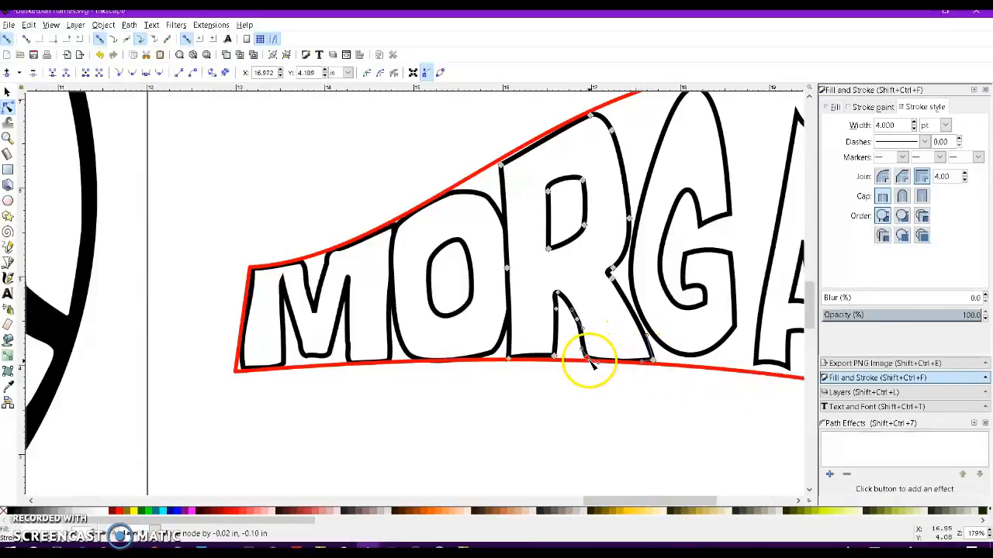
pyautogui.moveTo(613, 360); pyautogui.dragTo(613, 357)
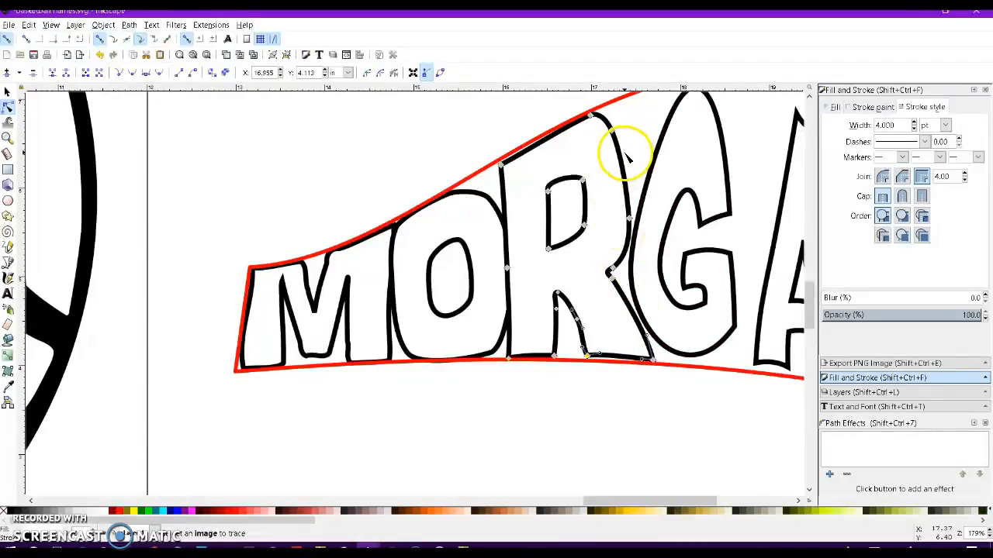
# Pull the R's upper right node outward toward the G and bulge the curve below it.
pyautogui.moveTo(613, 132); pyautogui.dragTo(641, 124)
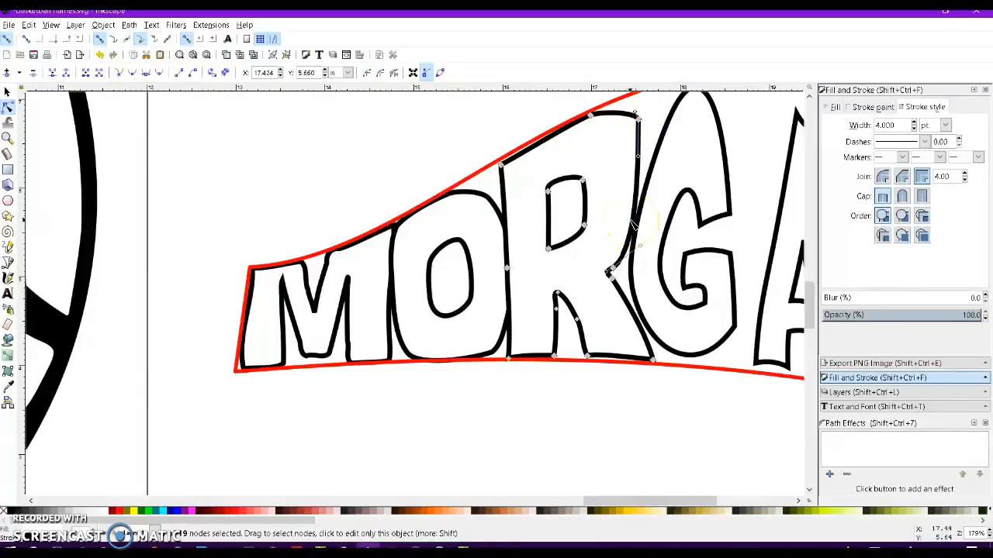
pyautogui.moveTo(637, 159); pyautogui.dragTo(652, 148)
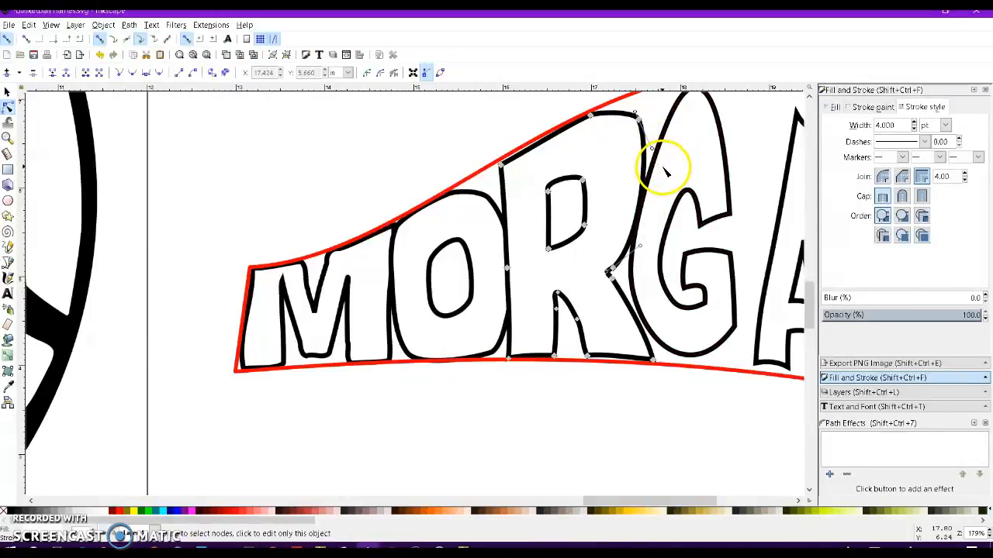
# Stretch the G horizontally to about 1.725 in wide, and widen the A and N to close the gaps between them.
pyautogui.scroll(-1, 664, 180)
pyautogui.hscroll(4, 665, 180)
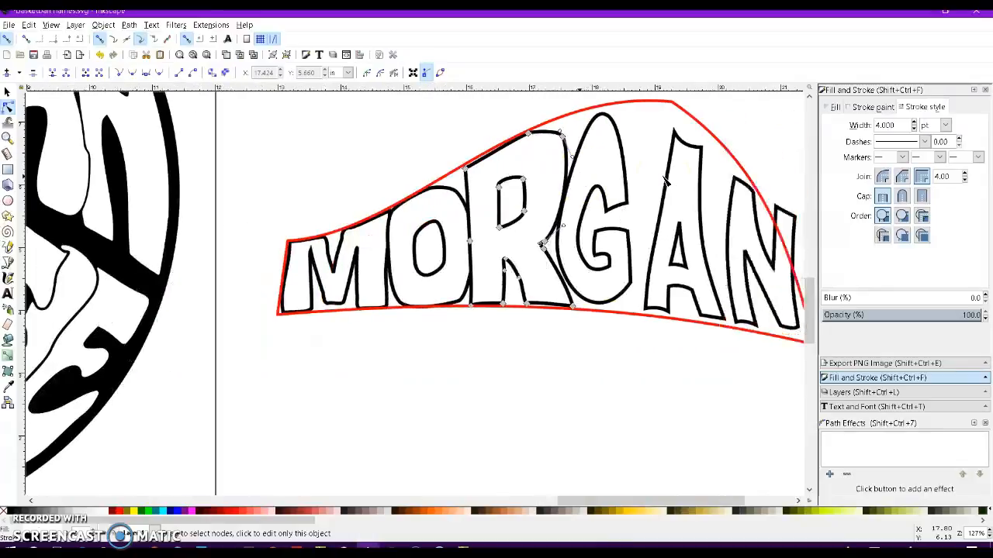
pyautogui.click(586, 178)
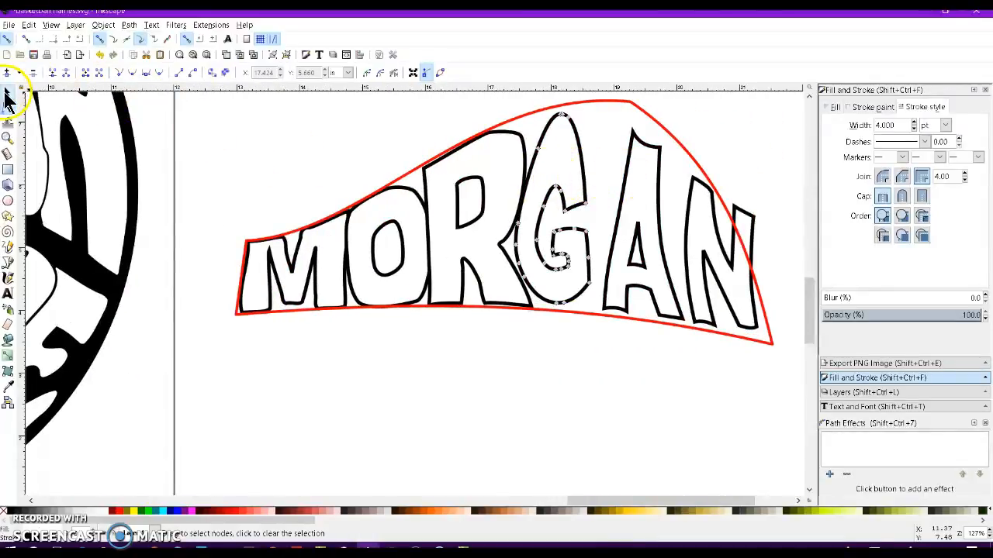
pyautogui.click(8, 93)
pyautogui.click(577, 203)
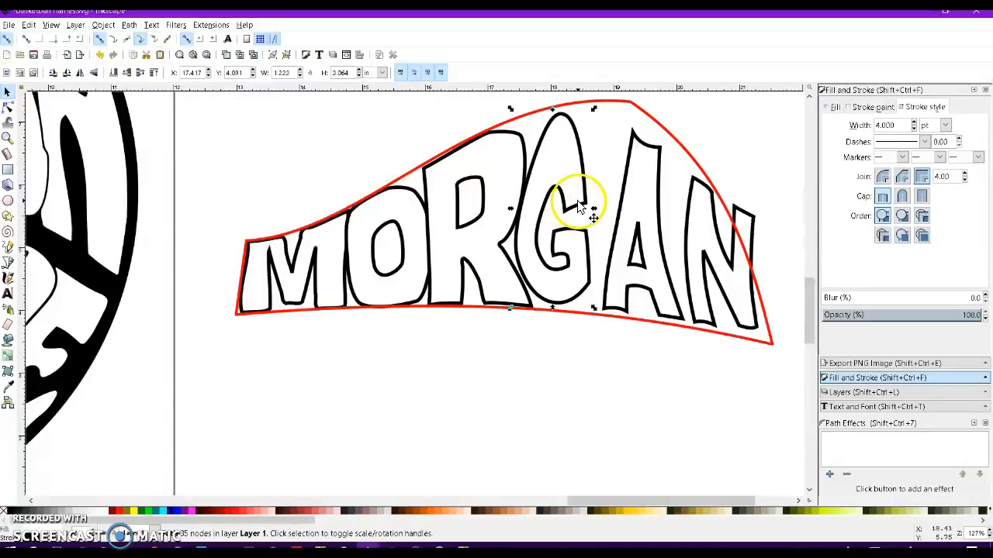
pyautogui.moveTo(592, 211); pyautogui.dragTo(659, 256)
pyautogui.click(668, 231)
pyautogui.click(697, 230)
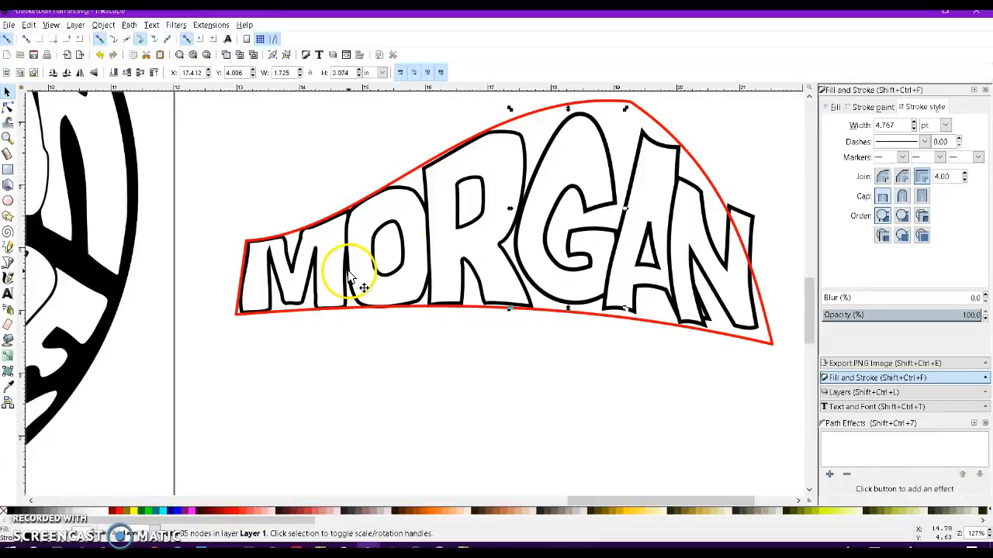
# Stretch the M horizontally to about 1.883 in wide, and widen the R slightly behind the G.
pyautogui.click(334, 266)
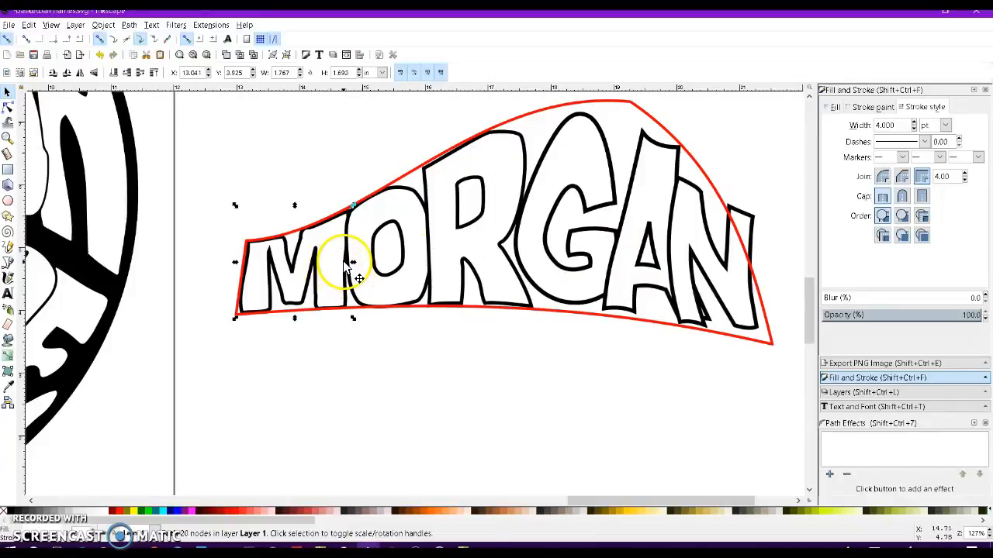
pyautogui.moveTo(349, 261); pyautogui.dragTo(363, 267)
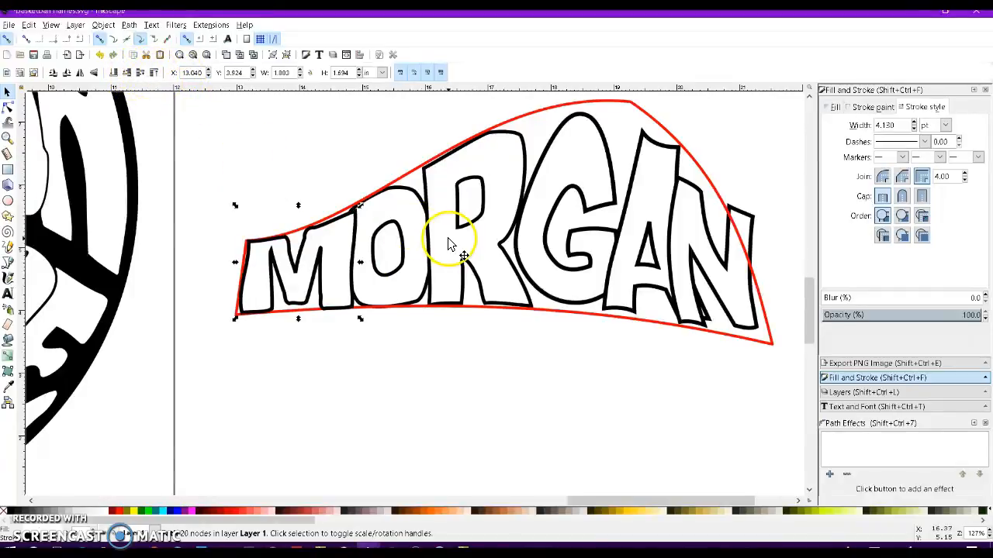
pyautogui.keyDown('shift'); pyautogui.click(409, 211); pyautogui.keyUp('shift')
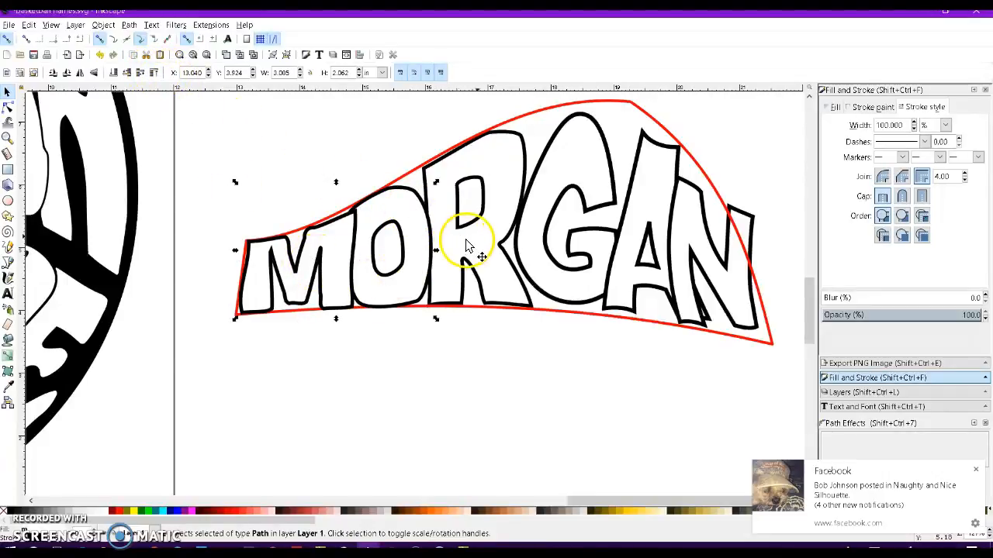
pyautogui.click(521, 225)
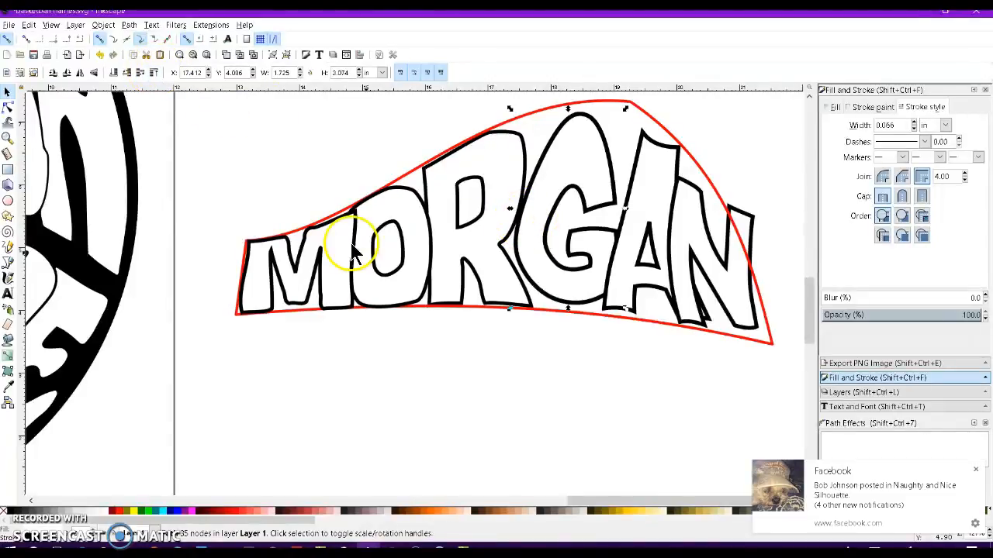
pyautogui.click(484, 245)
pyautogui.moveTo(542, 228); pyautogui.dragTo(545, 225)
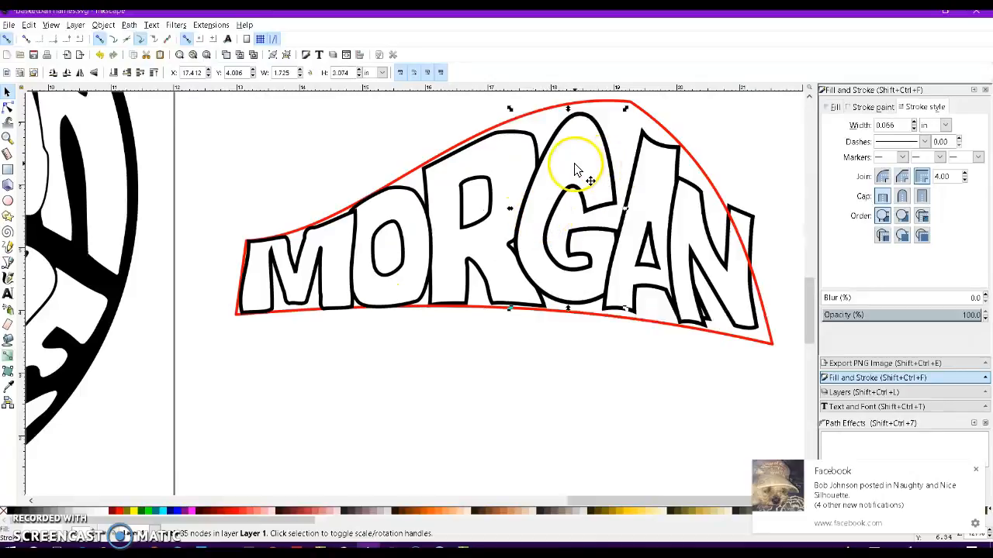
# Open the letter G for node editing and simplify its path once.
pyautogui.scroll(2, 578, 179)
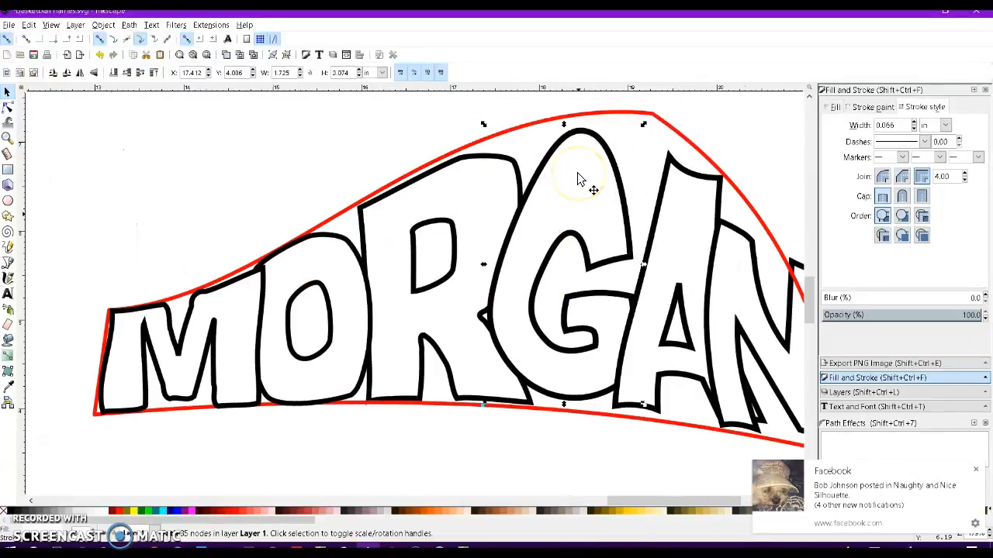
pyautogui.press('n')
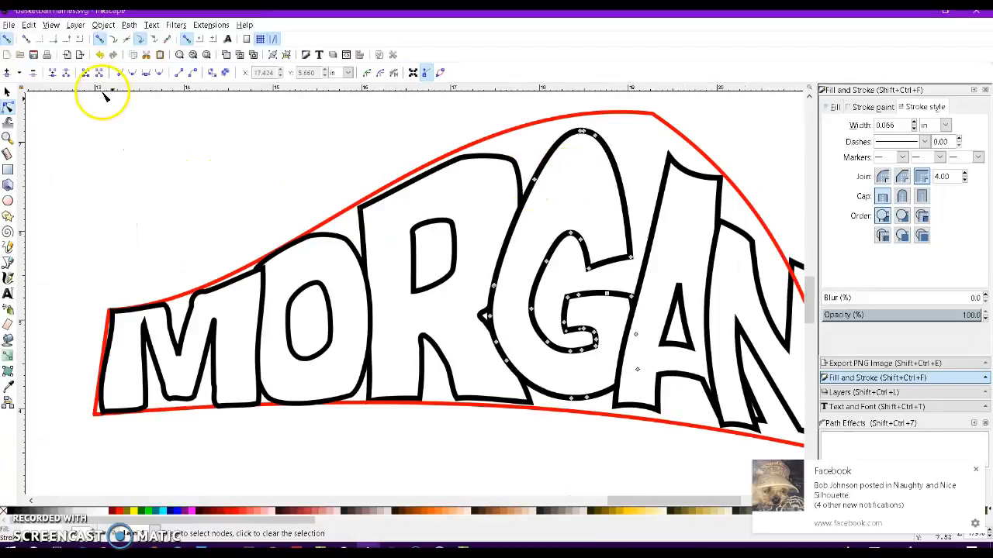
pyautogui.click(128, 25)
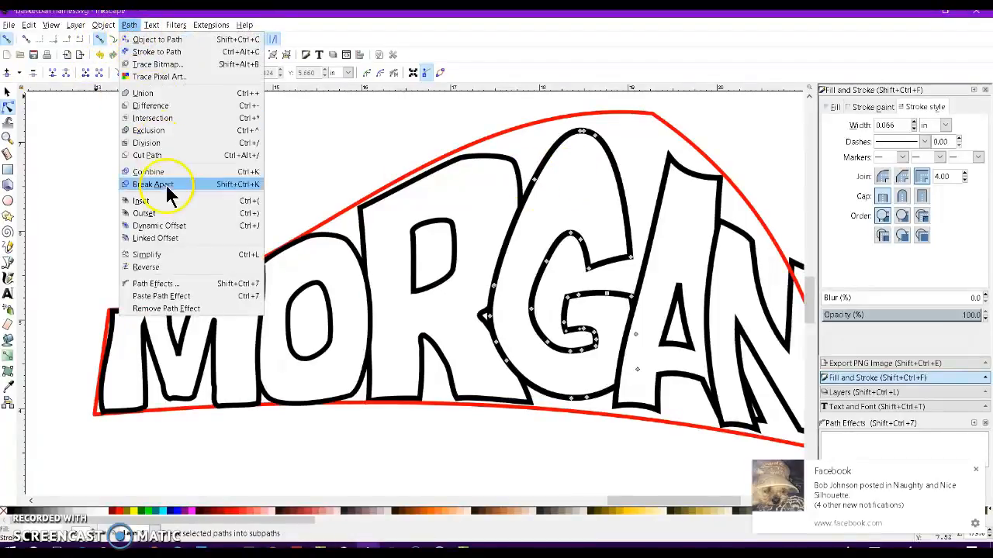
pyautogui.click(166, 254)
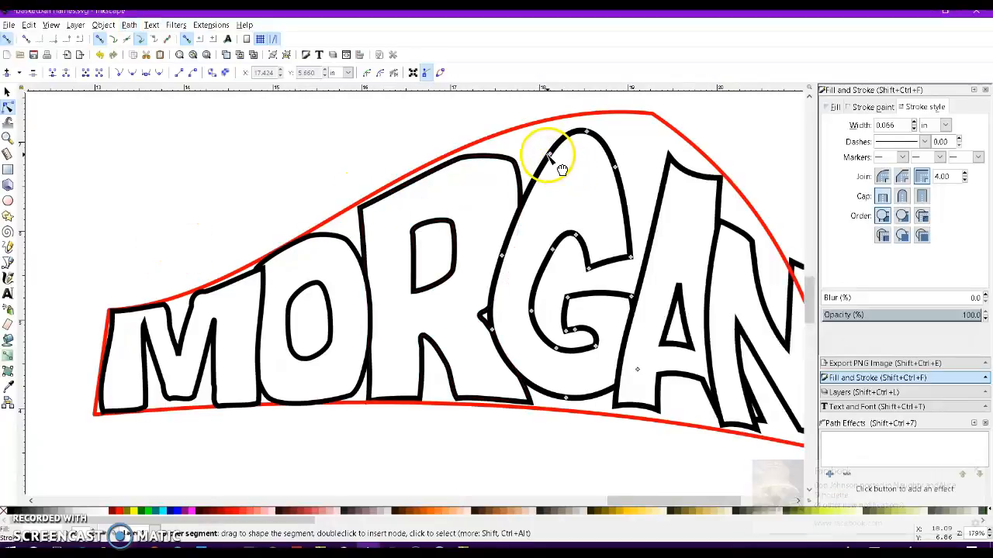
# Move the G's top and bottom nodes out to the red outline, and raise the top of its inner curve.
pyautogui.moveTo(549, 155); pyautogui.dragTo(637, 151)
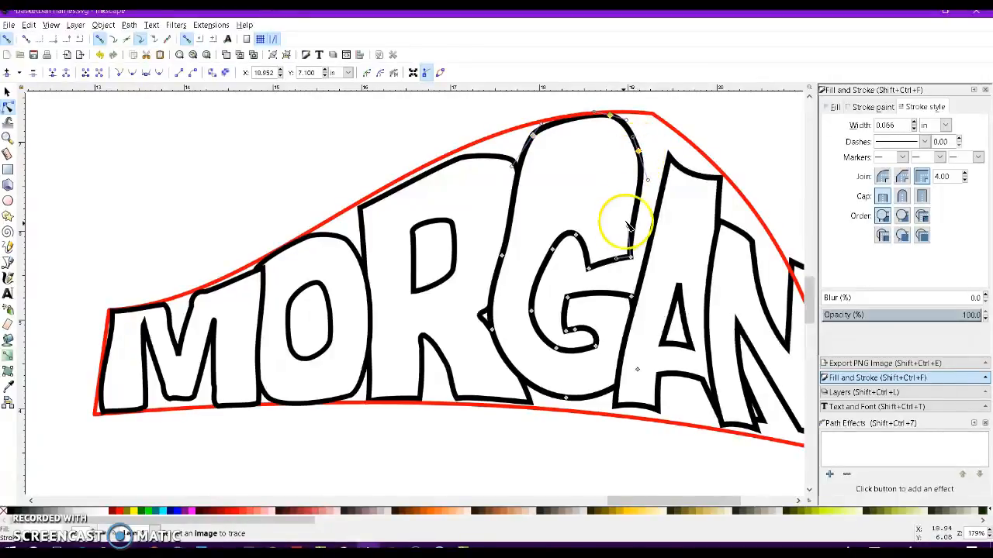
pyautogui.moveTo(628, 227); pyautogui.dragTo(556, 218)
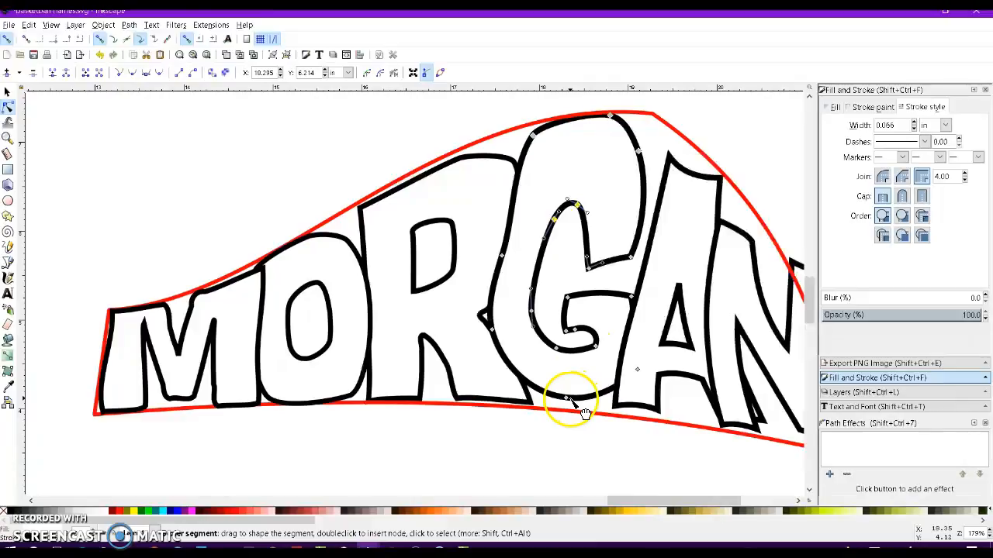
pyautogui.moveTo(572, 406); pyautogui.dragTo(568, 411)
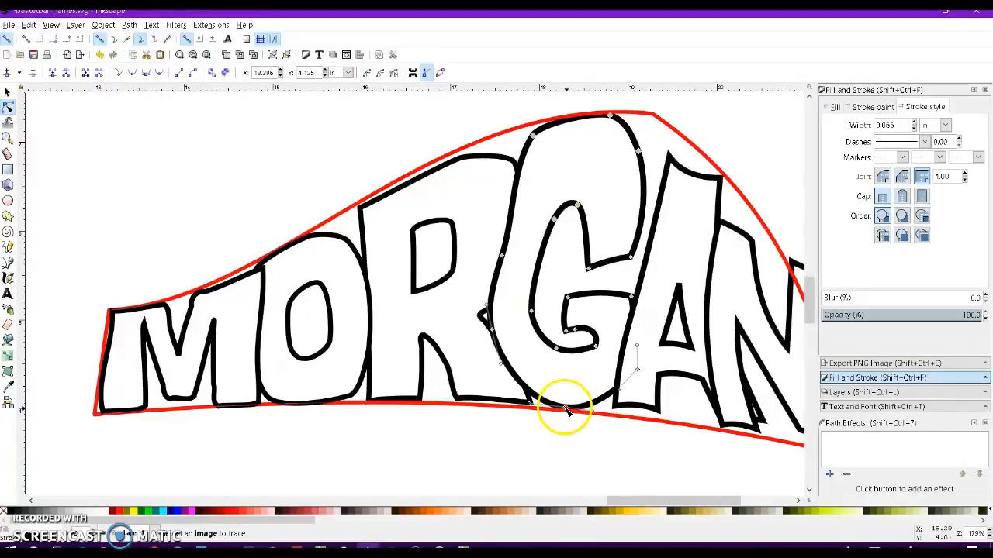
# Shift the G's left-side nodes and upper left node outward over the edge of the R.
pyautogui.click(500, 256)
pyautogui.moveTo(497, 259); pyautogui.dragTo(496, 254)
pyautogui.moveTo(501, 309); pyautogui.dragTo(483, 336)
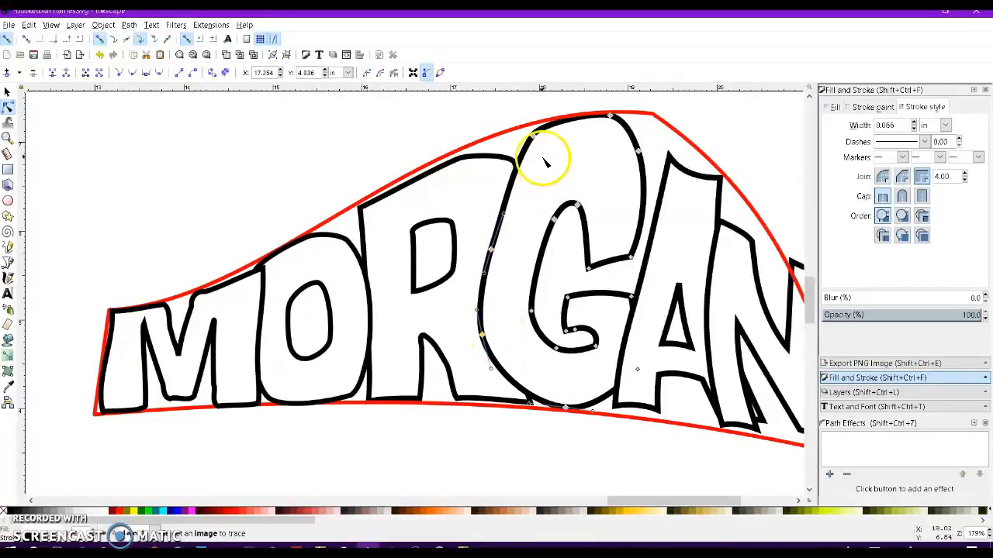
pyautogui.moveTo(532, 133); pyautogui.dragTo(525, 135)
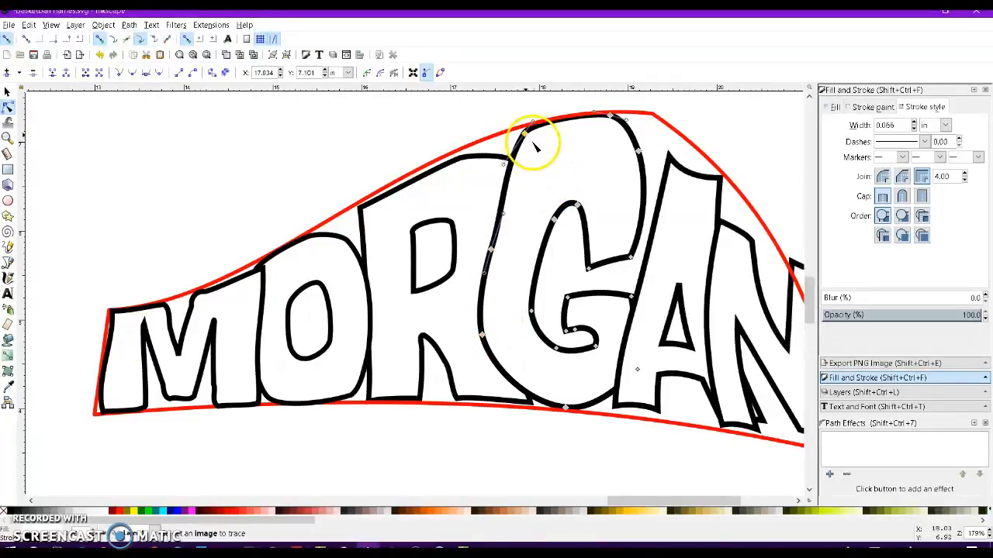
# Open the letter A for node editing and simplify its path once.
pyautogui.scroll(-1, 683, 293)
pyautogui.hscroll(2, 684, 293)
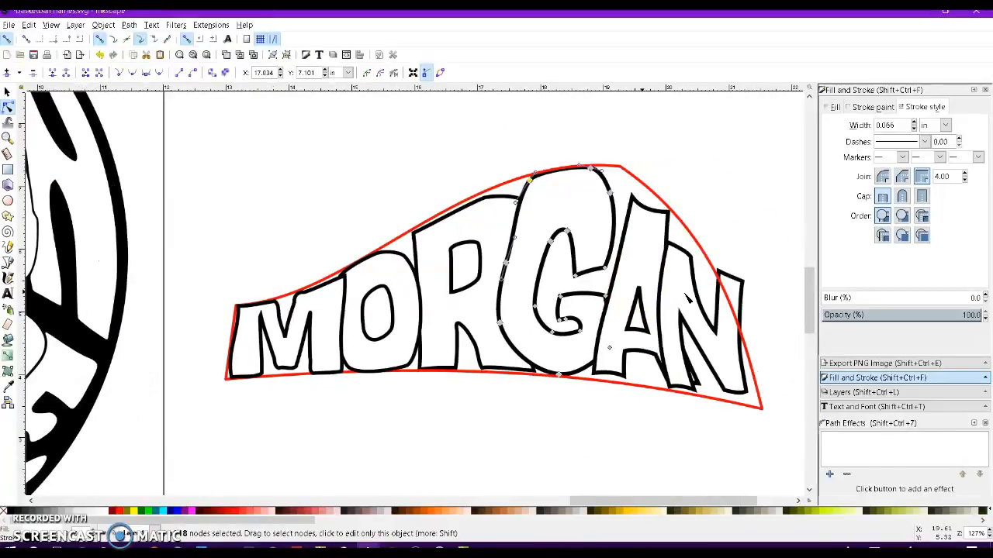
pyautogui.scroll(1, 612, 290)
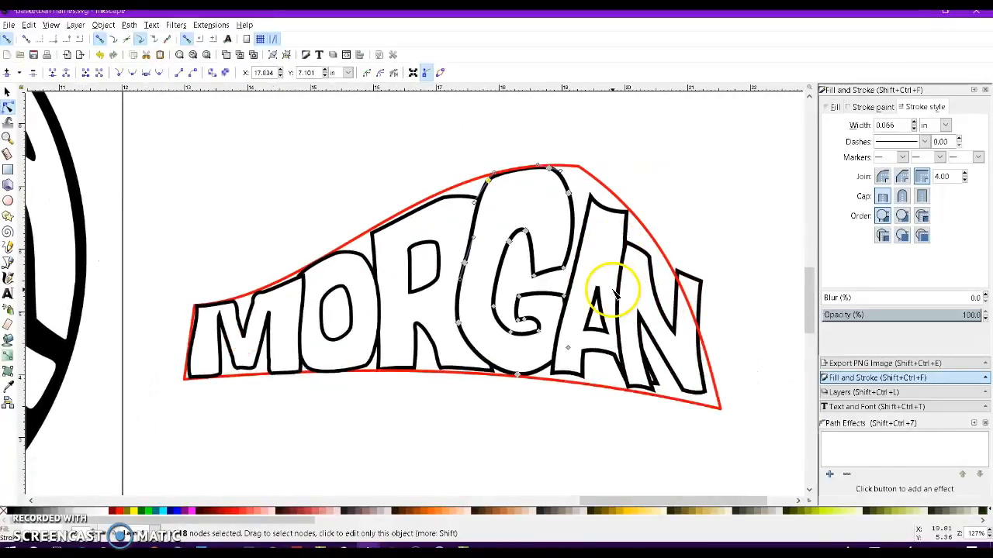
pyautogui.scroll(2, 613, 290)
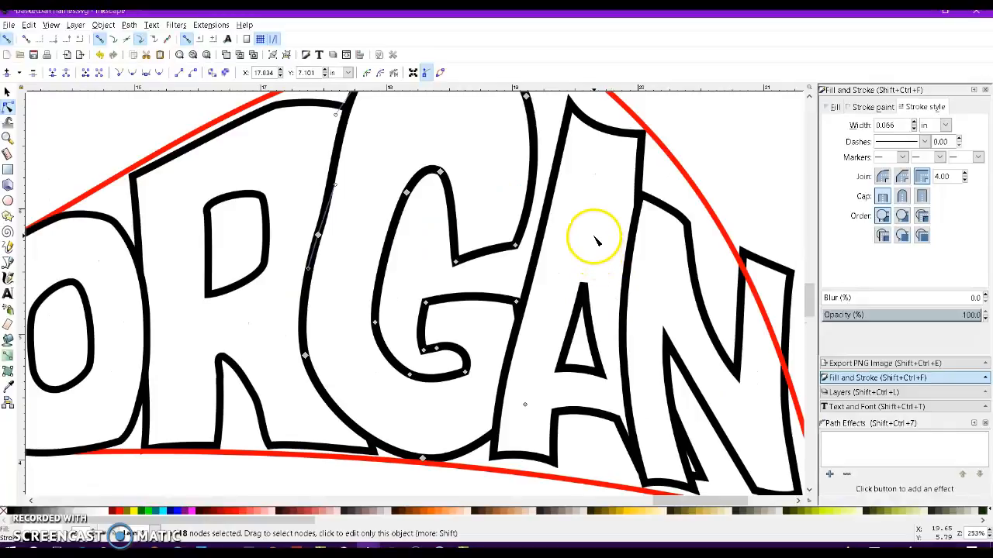
pyautogui.click(595, 240)
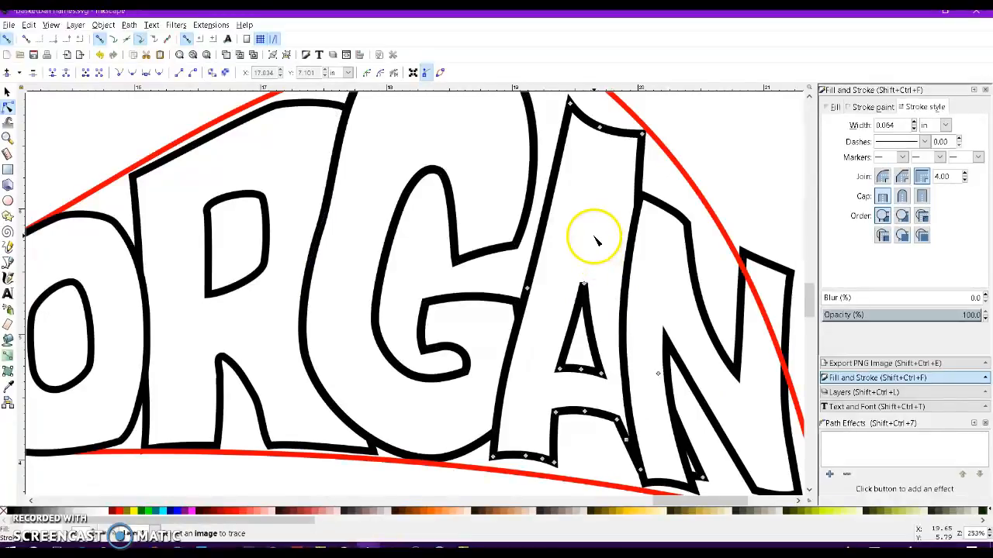
pyautogui.click(138, 25)
pyautogui.click(172, 256)
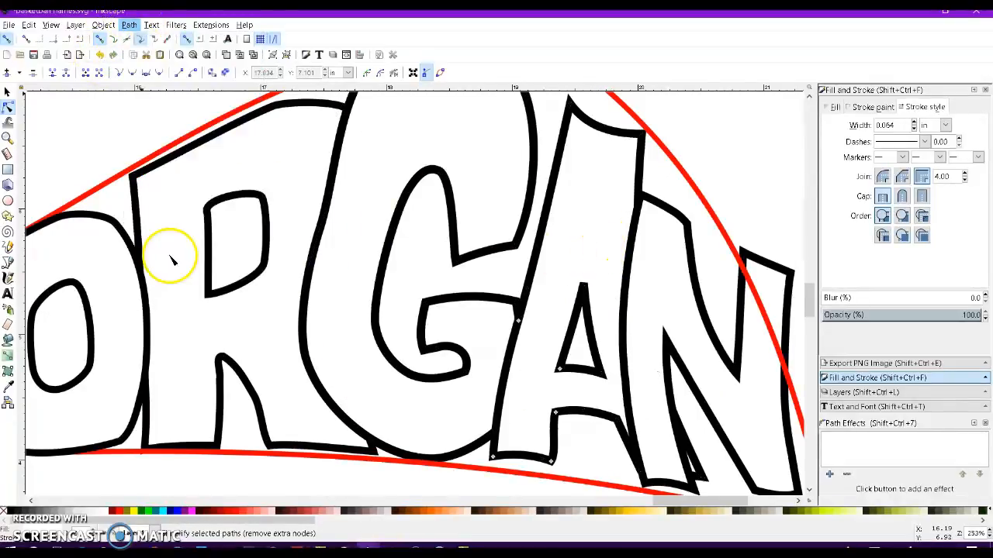
# Move the A's two top nodes up to the red outline and bow its upper right edge outward over the N.
pyautogui.scroll(1, 583, 157)
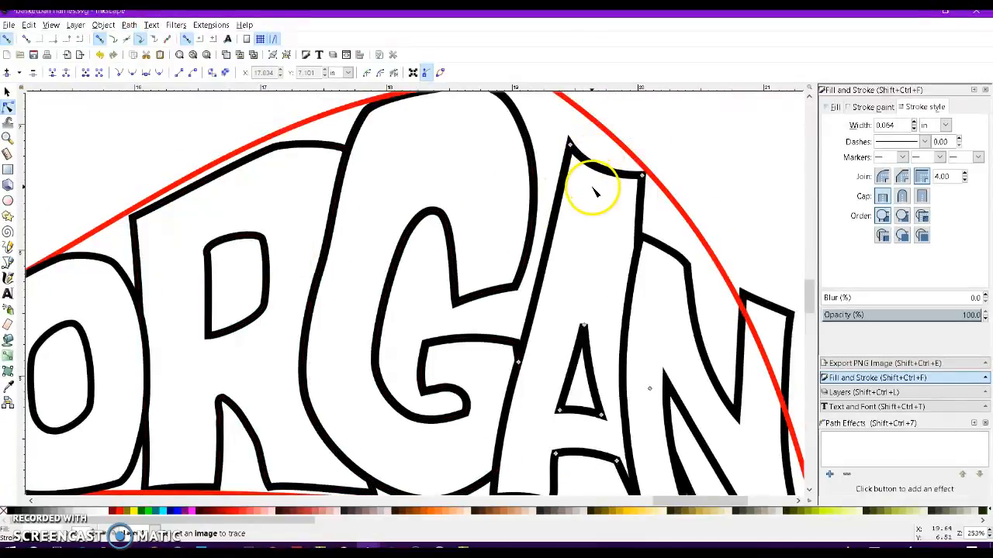
pyautogui.keyDown('ctrl'); pyautogui.scroll(-1, 594, 193); pyautogui.keyUp('ctrl')
pyautogui.moveTo(576, 160); pyautogui.dragTo(574, 133)
pyautogui.moveTo(612, 183); pyautogui.dragTo(621, 159)
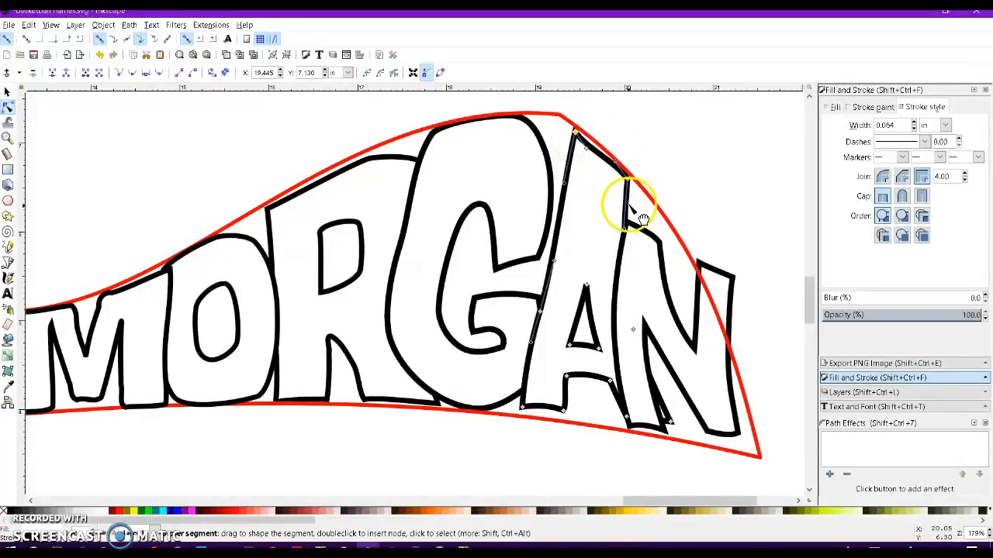
pyautogui.moveTo(626, 225); pyautogui.dragTo(637, 218)
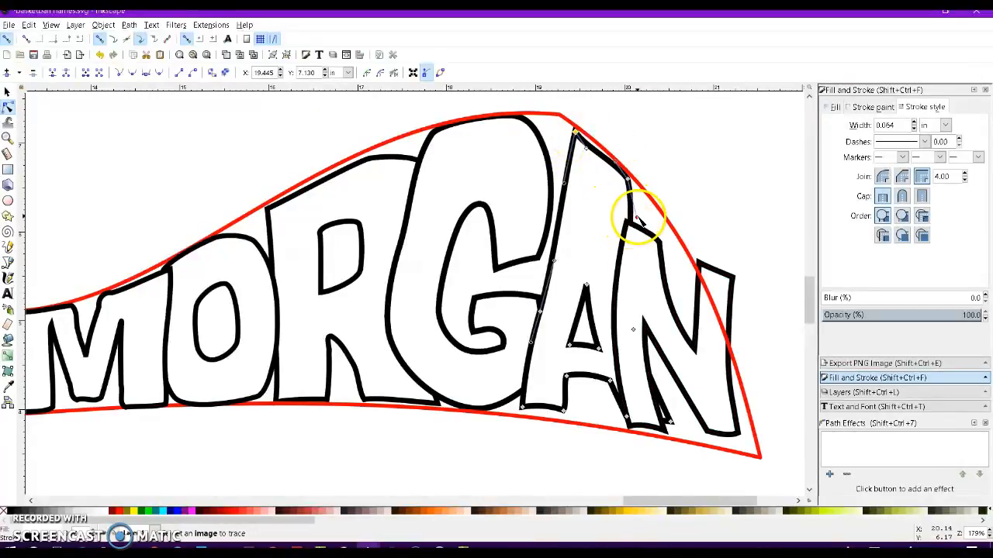
# Move the bottom nodes of both of the A's legs down to the red outline.
pyautogui.moveTo(591, 401); pyautogui.dragTo(564, 419)
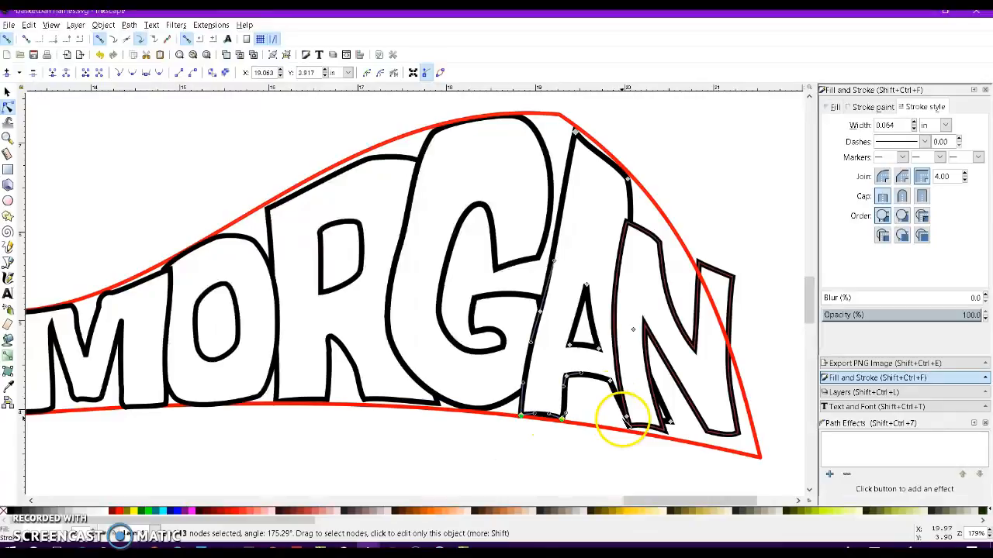
pyautogui.moveTo(626, 423); pyautogui.dragTo(618, 431)
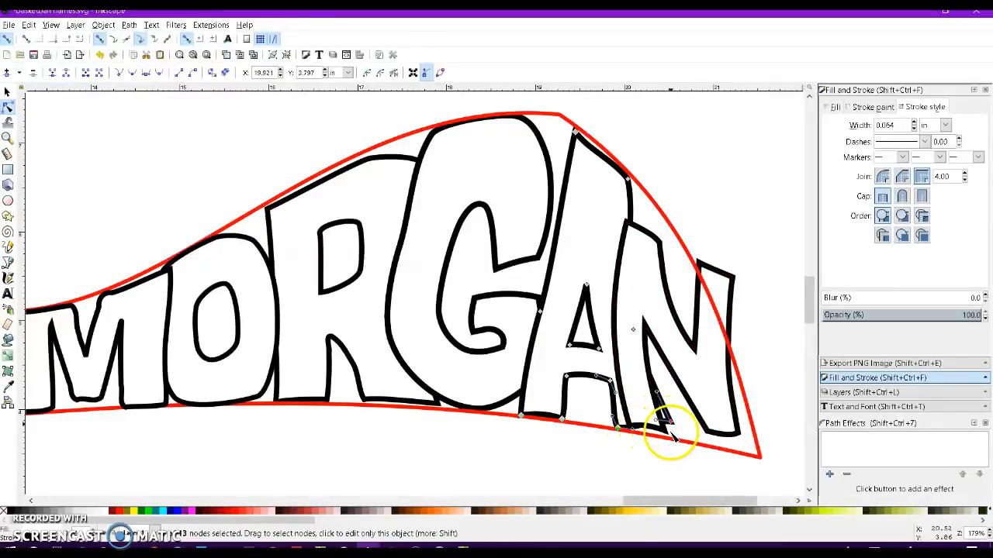
pyautogui.click(670, 439)
pyautogui.moveTo(668, 436); pyautogui.dragTo(667, 436)
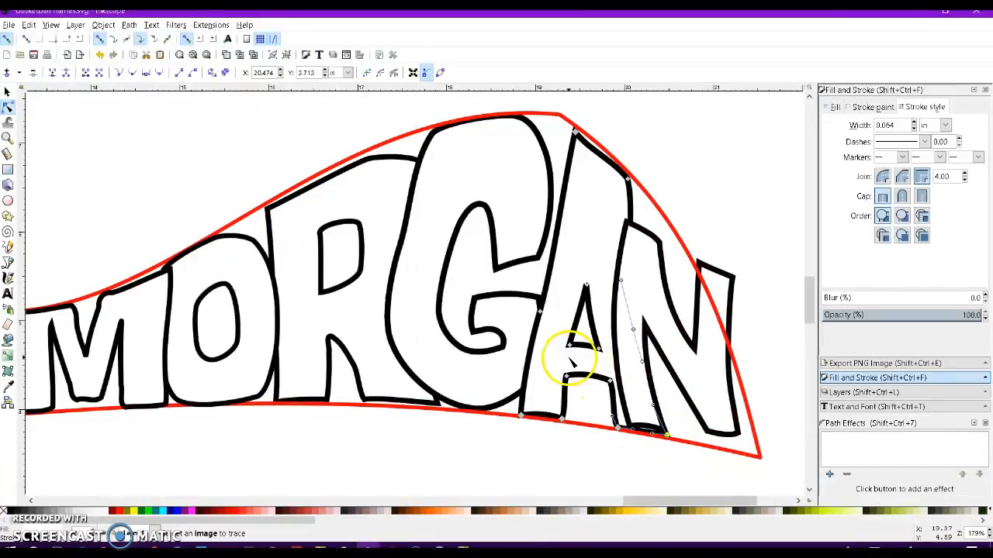
# Stretch the apex of the A's inner triangle upward and bow the triangle's right side outward.
pyautogui.click(581, 284)
pyautogui.click(587, 266)
pyautogui.moveTo(587, 266); pyautogui.dragTo(592, 228)
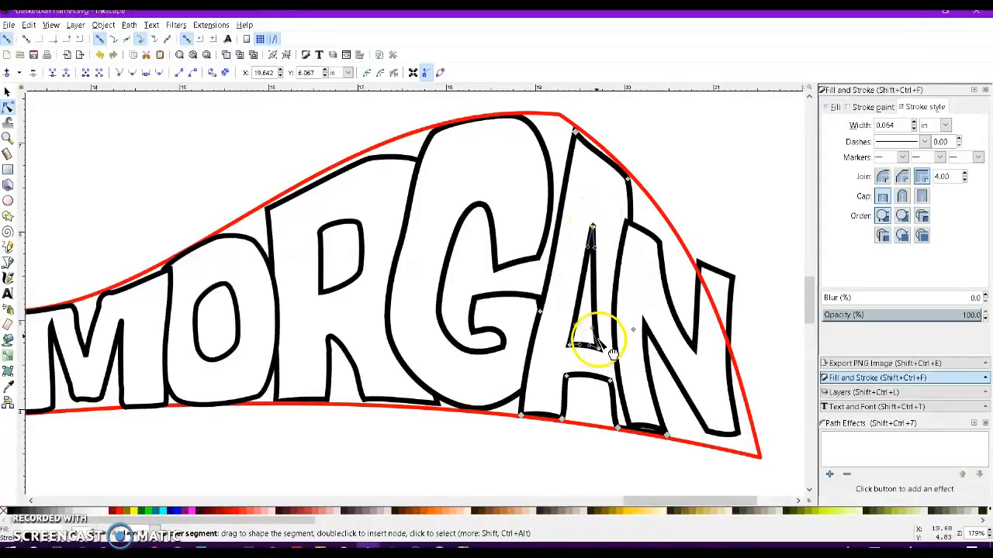
pyautogui.click(603, 328)
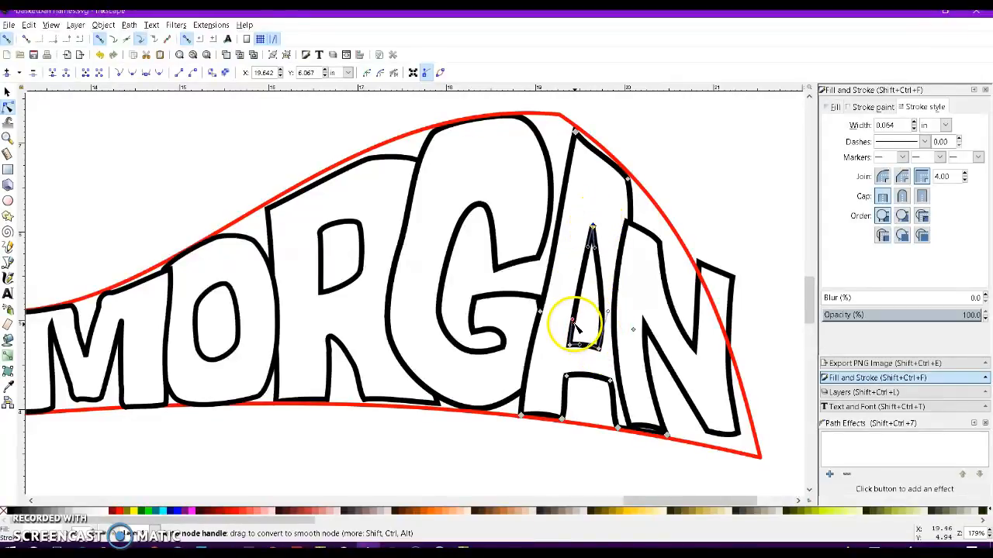
# Remove the middle node on the A's left edge, then bend that edge and shift its lower corner outward over the G.
pyautogui.moveTo(562, 293); pyautogui.dragTo(541, 332)
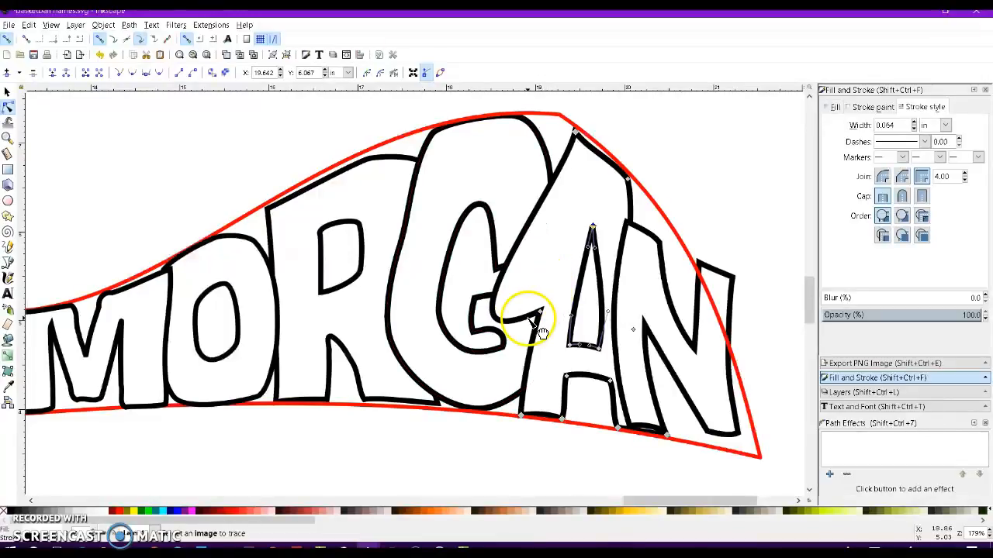
pyautogui.hotkey('ctrl', 'z')
pyautogui.click(540, 312)
pyautogui.moveTo(535, 318); pyautogui.dragTo(532, 283)
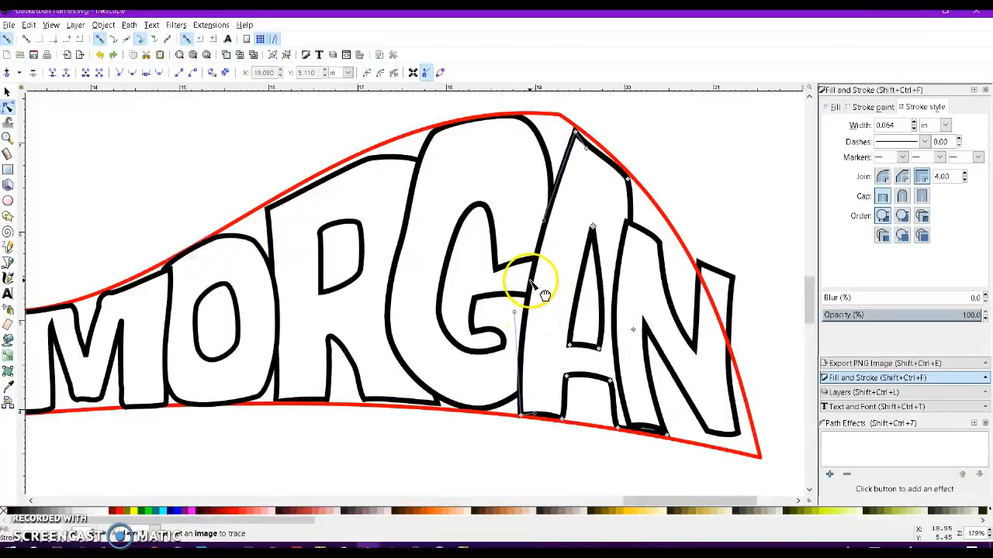
pyautogui.click(520, 416)
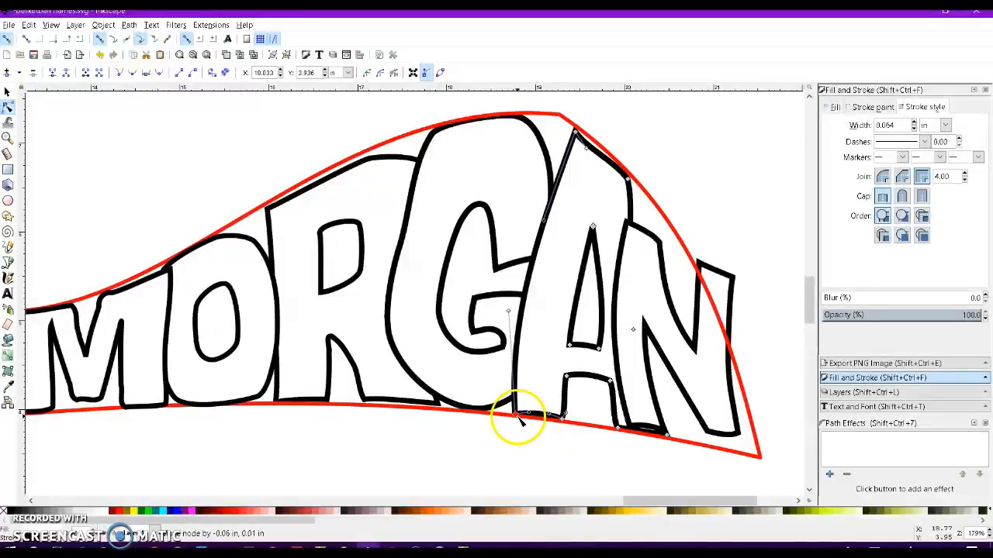
# Open the letter N for node editing and simplify its path once.
pyautogui.click(661, 308)
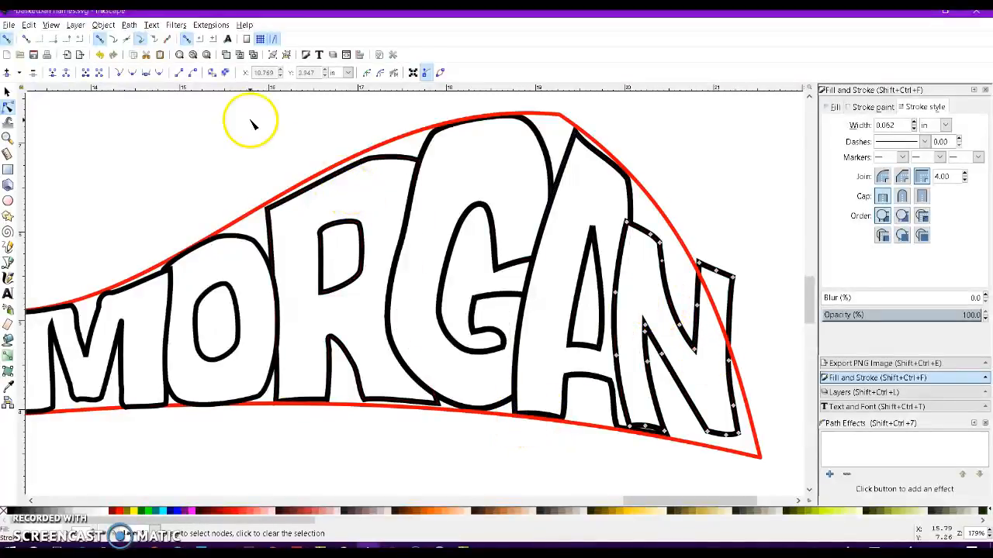
pyautogui.click(132, 26)
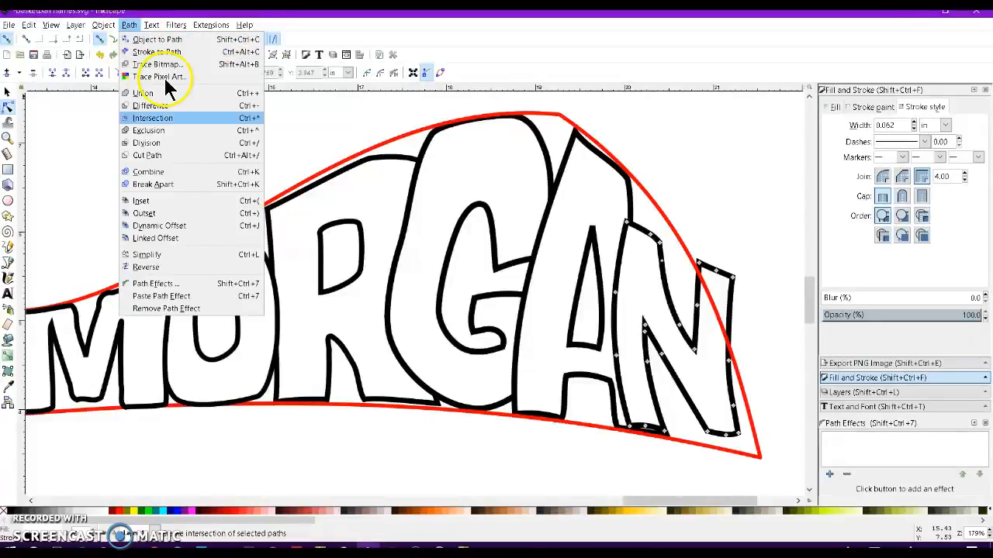
pyautogui.click(183, 251)
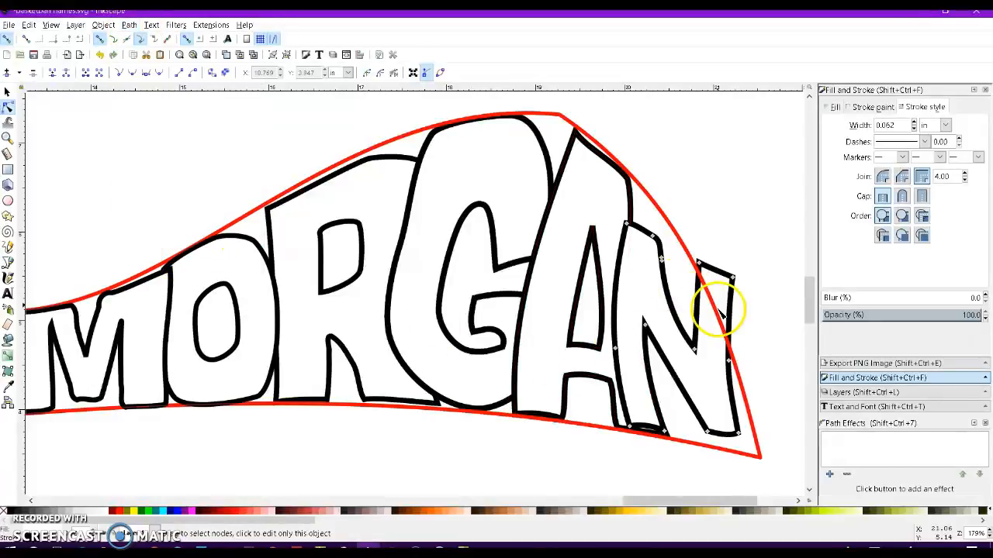
# Move the N's bottom nodes out to the red outline and lower the apex of its lower inner notch.
pyautogui.click(698, 247)
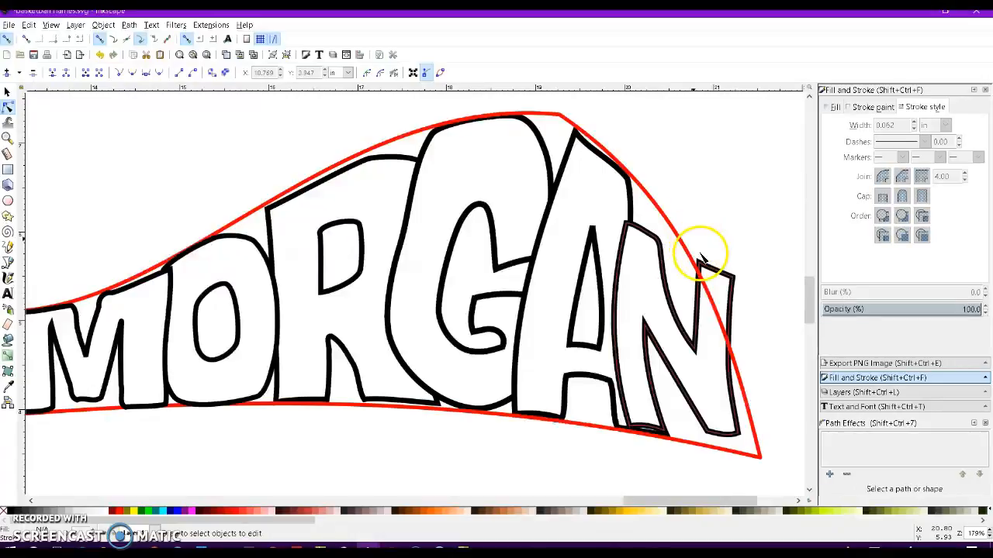
pyautogui.moveTo(748, 426); pyautogui.dragTo(744, 446)
pyautogui.click(744, 451)
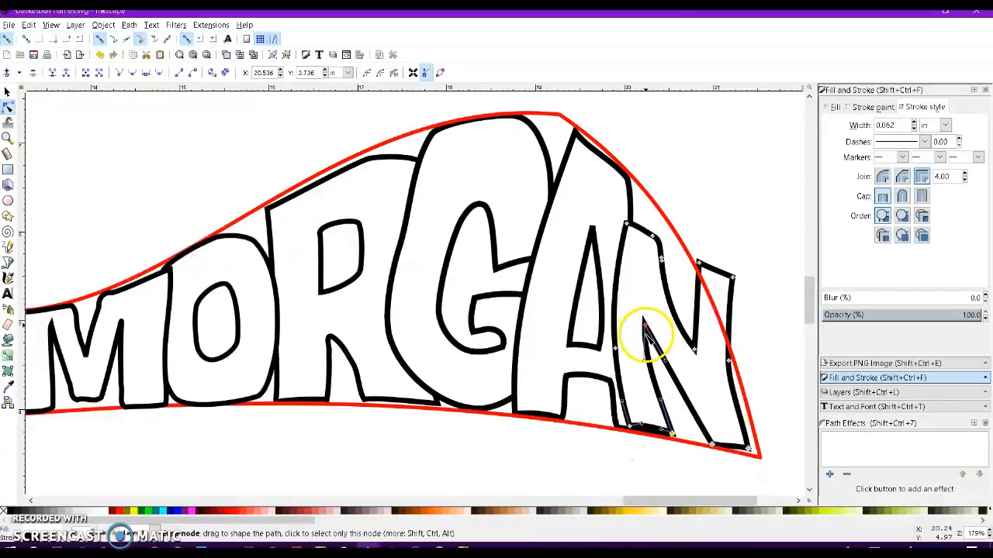
pyautogui.moveTo(645, 325); pyautogui.dragTo(650, 343)
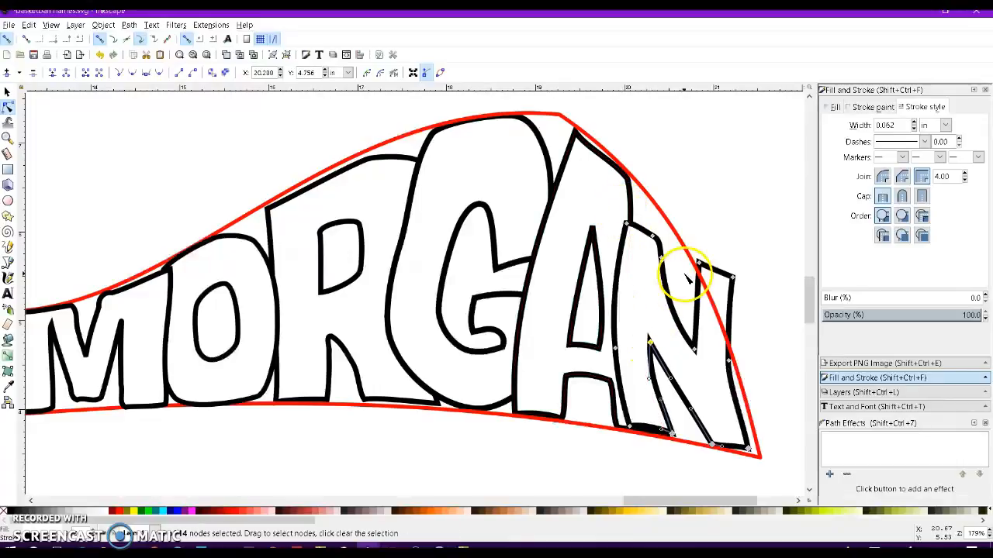
# Pull the top of the N's right stem inside the red outline and remove the extra node on its outer edge.
pyautogui.moveTo(696, 264); pyautogui.dragTo(743, 370)
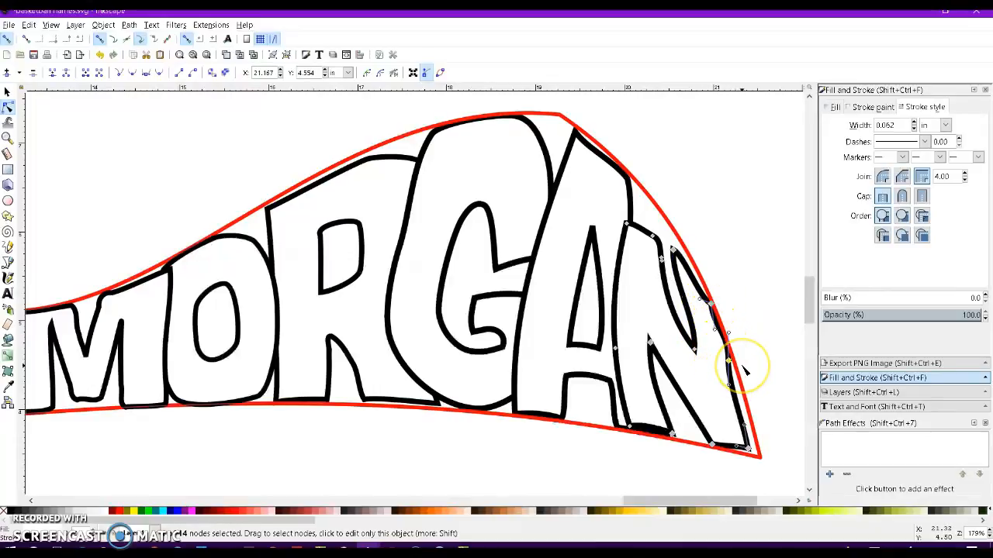
pyautogui.click(742, 366)
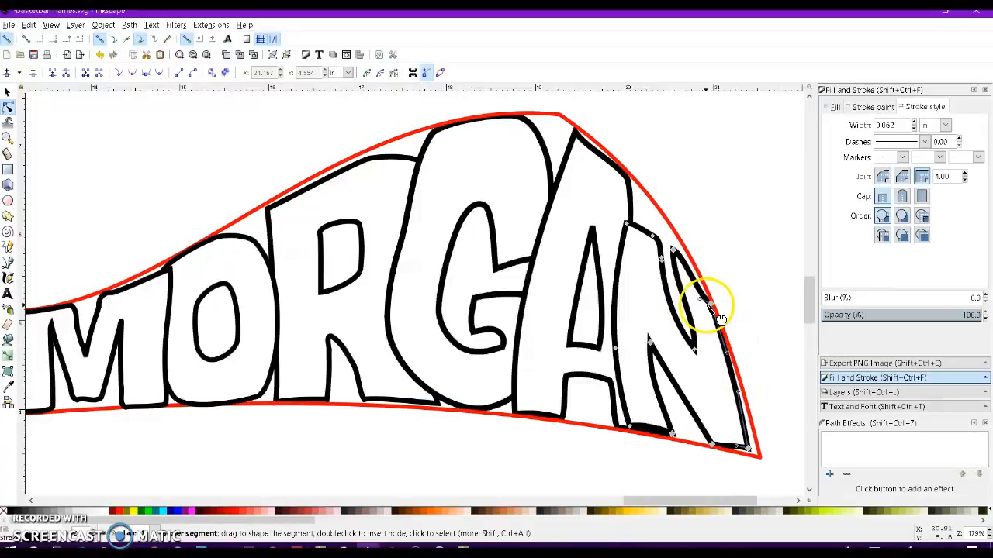
pyautogui.moveTo(710, 307)
pyautogui.mouseDown()
pyautogui.moveTo(698, 271)
pyautogui.moveTo(676, 252)
pyautogui.moveTo(675, 266)
pyautogui.mouseUp()
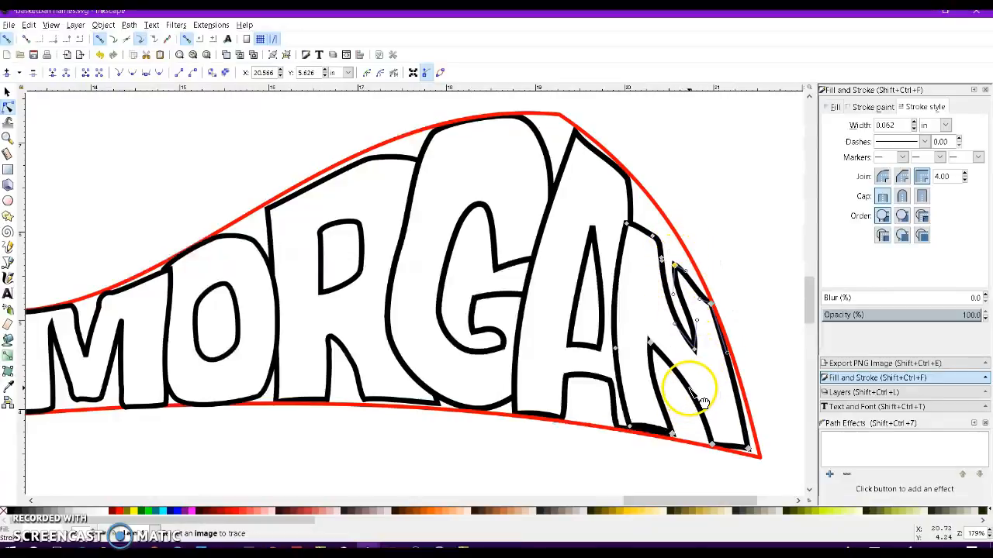
# Curve the N's diagonal, raise its upper inner notch node, and delete the extra node below its upper left corner.
pyautogui.moveTo(712, 418); pyautogui.dragTo(692, 341)
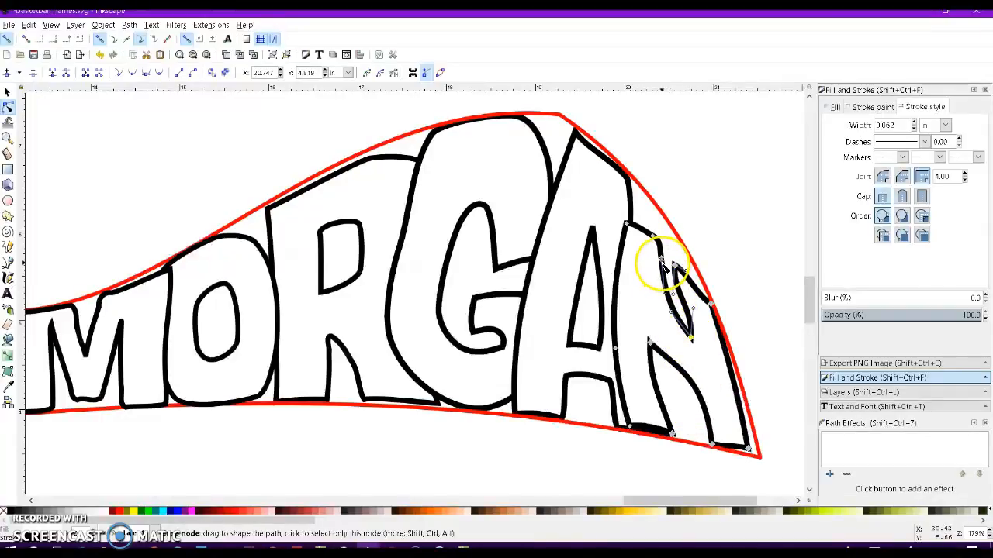
pyautogui.moveTo(650, 256)
pyautogui.mouseDown()
pyautogui.moveTo(671, 276)
pyautogui.moveTo(647, 274)
pyautogui.mouseUp()
pyautogui.press('Delete')
pyautogui.moveTo(665, 308); pyautogui.dragTo(660, 314)
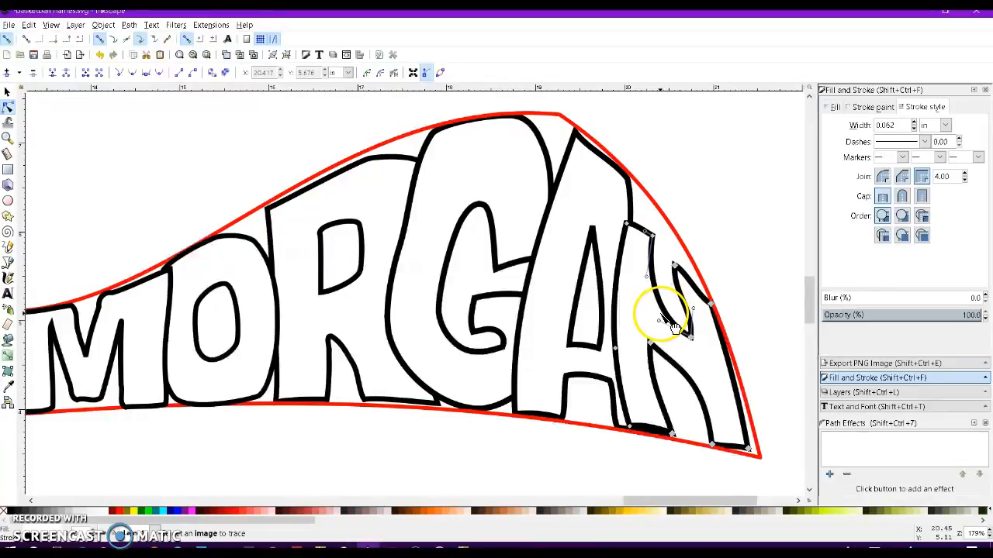
# Raise the A, G and R in turn so that each letter overlaps the one to its right.
pyautogui.scroll(-1, 498, 317)
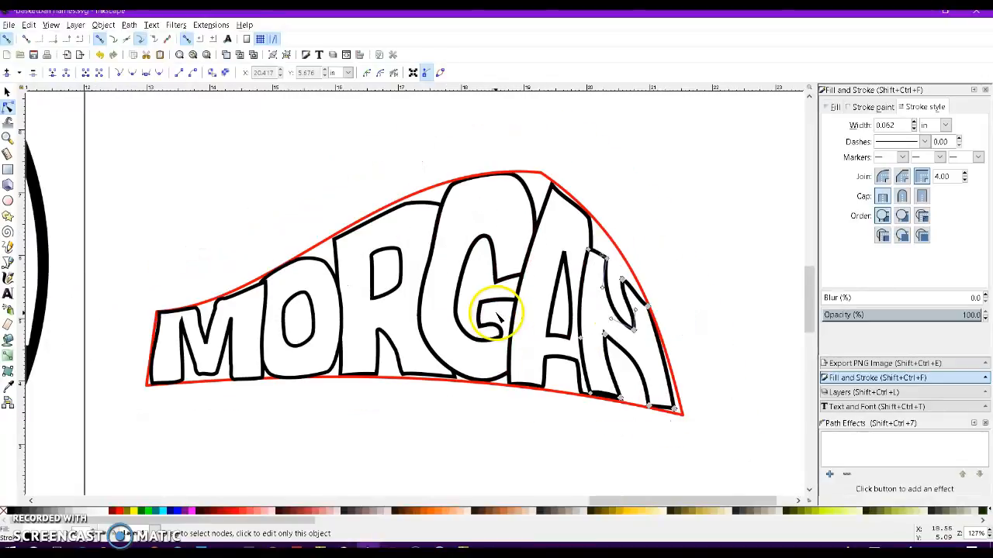
pyautogui.click(7, 93)
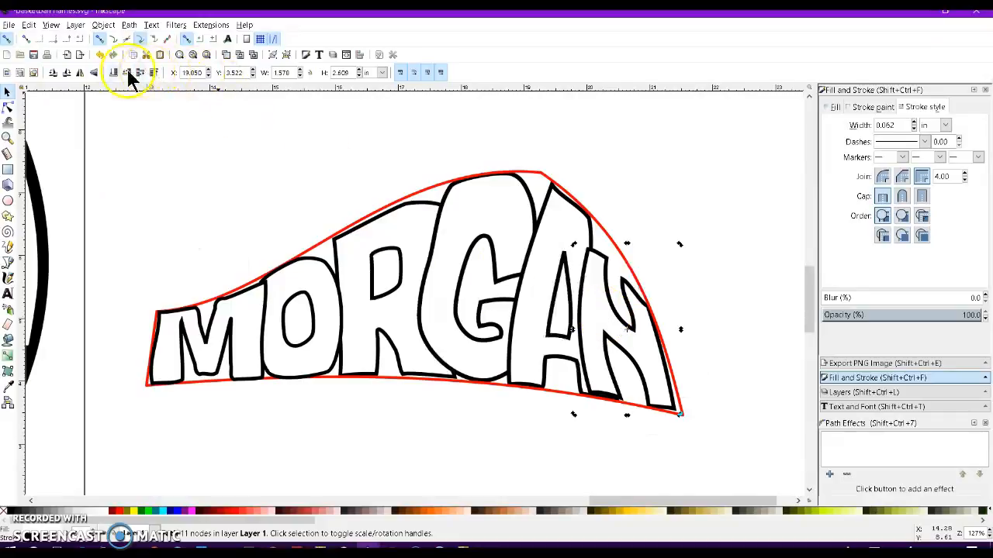
pyautogui.click(551, 264)
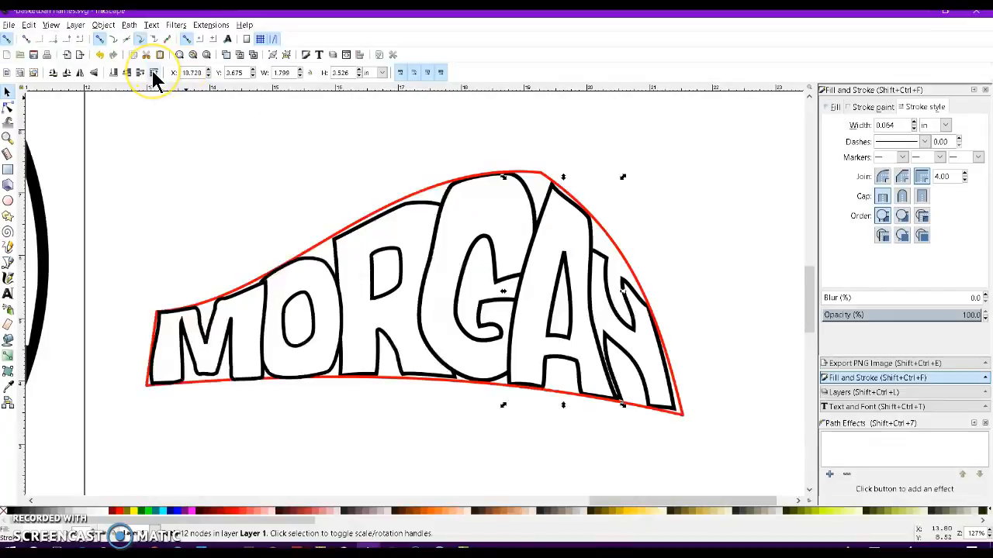
pyautogui.click(461, 238)
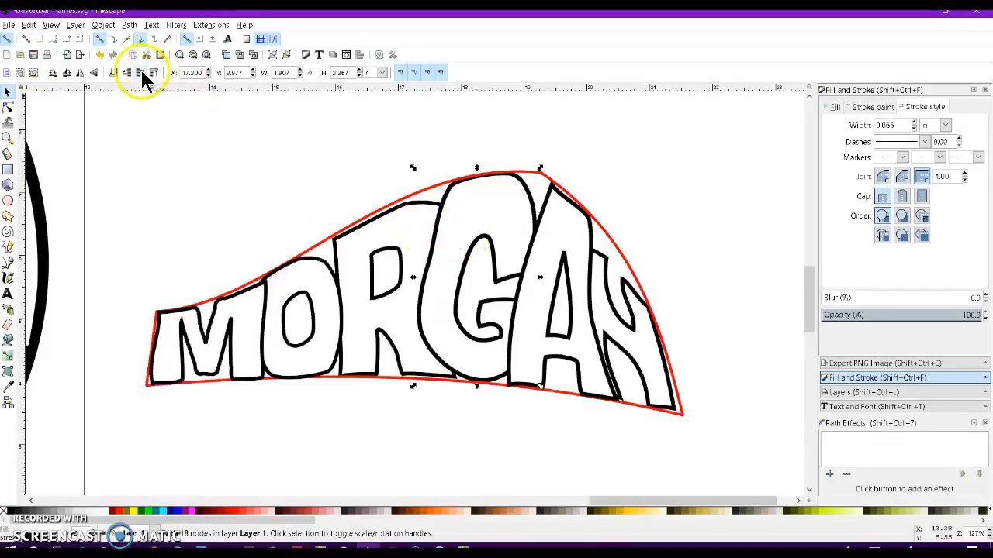
pyautogui.click(361, 282)
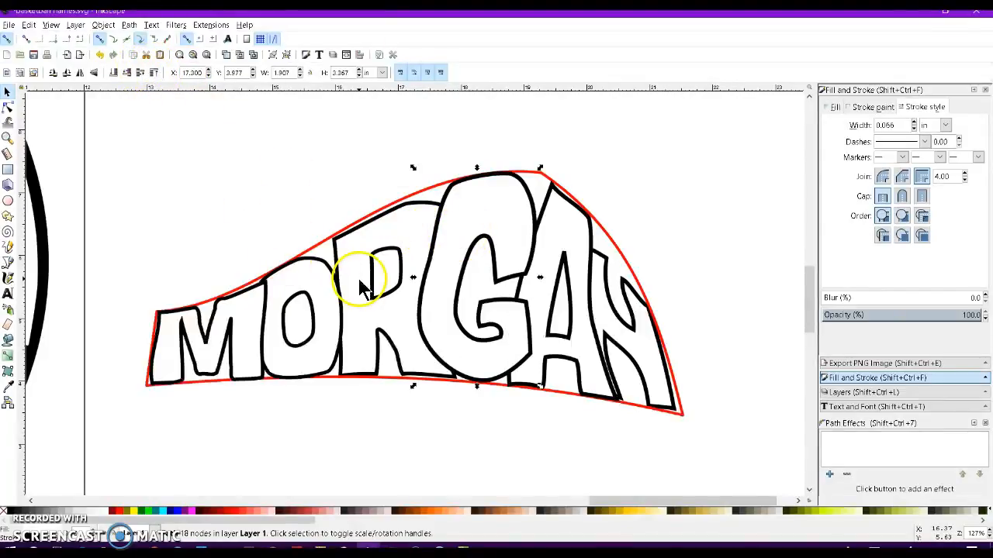
pyautogui.click(153, 72)
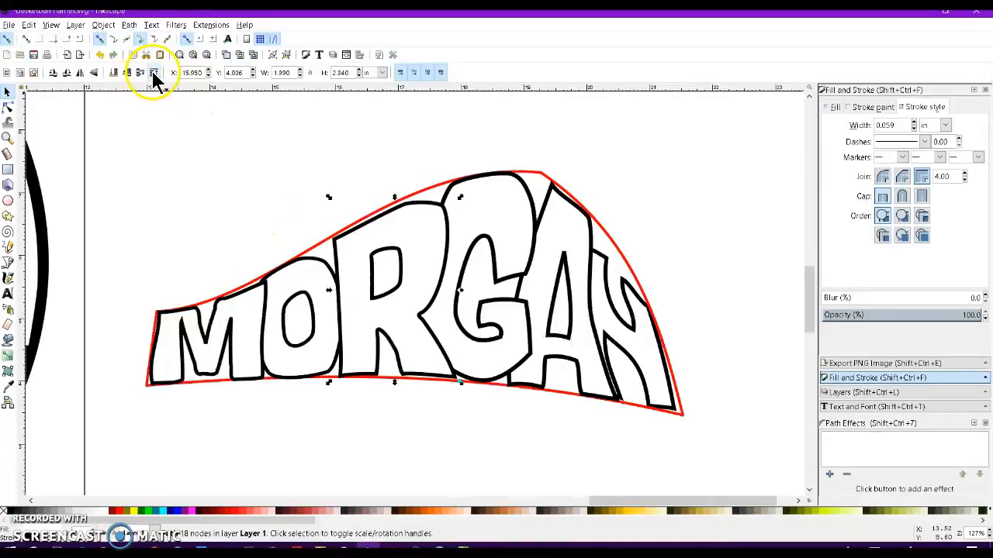
# Raise the O above the R and widen it rightward to about 1.56 in.
pyautogui.click(263, 288)
pyautogui.click(152, 73)
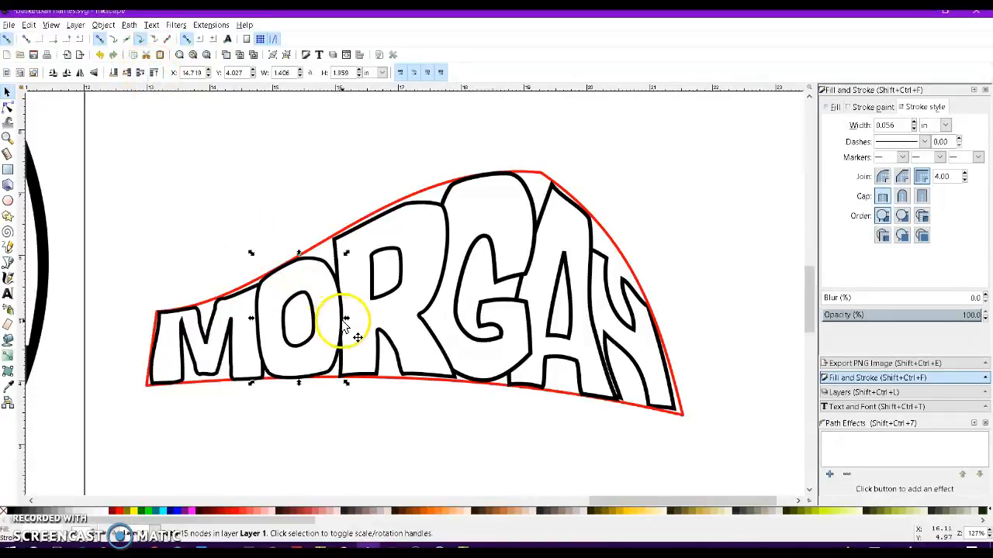
pyautogui.moveTo(345, 318); pyautogui.dragTo(355, 324)
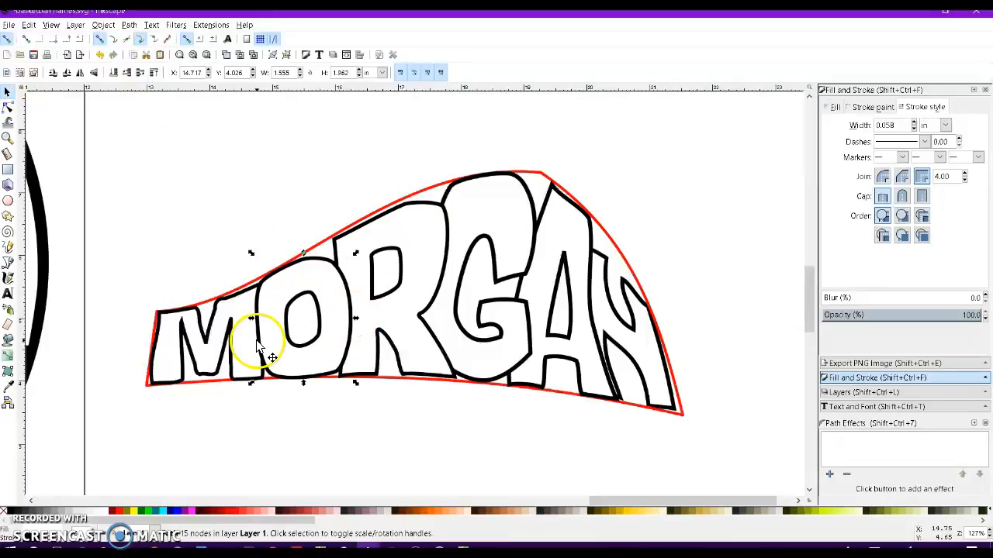
# Raise the M above the O and widen it rightward to about 1.96 in.
pyautogui.click(252, 341)
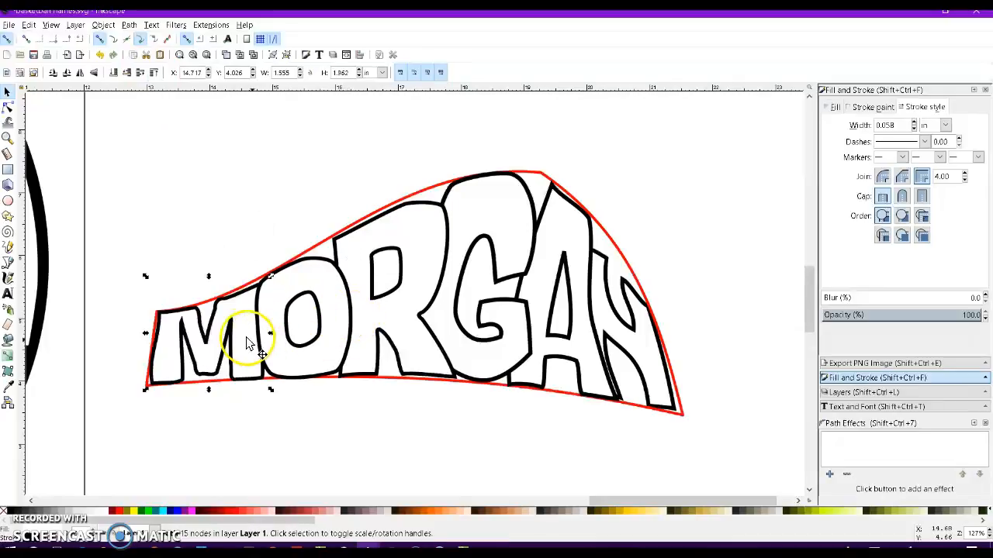
pyautogui.click(153, 72)
pyautogui.moveTo(270, 332); pyautogui.dragTo(275, 341)
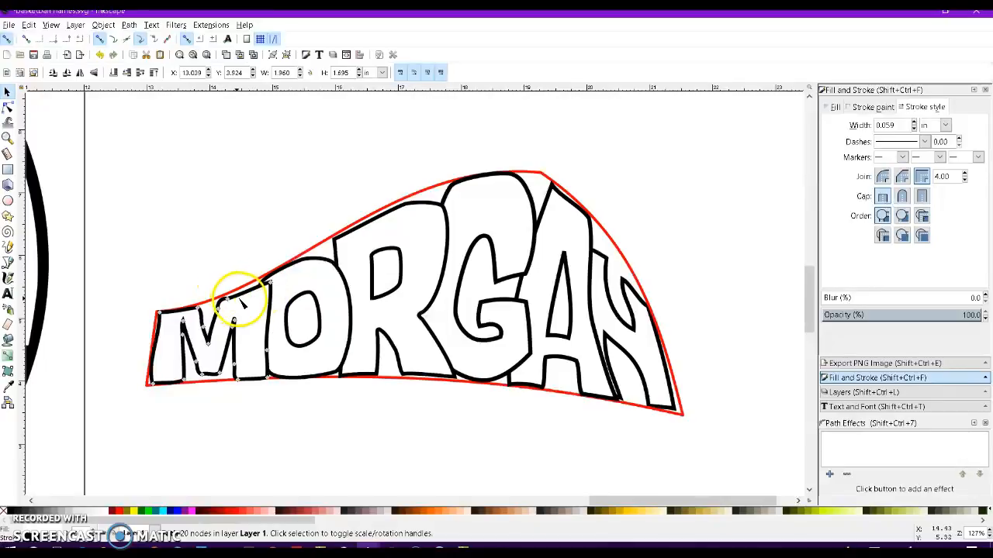
# Open the M for node editing and move the top nodes of its right stem up to the red outline.
pyautogui.doubleClick(239, 299)
pyautogui.moveTo(279, 261); pyautogui.dragTo(221, 307)
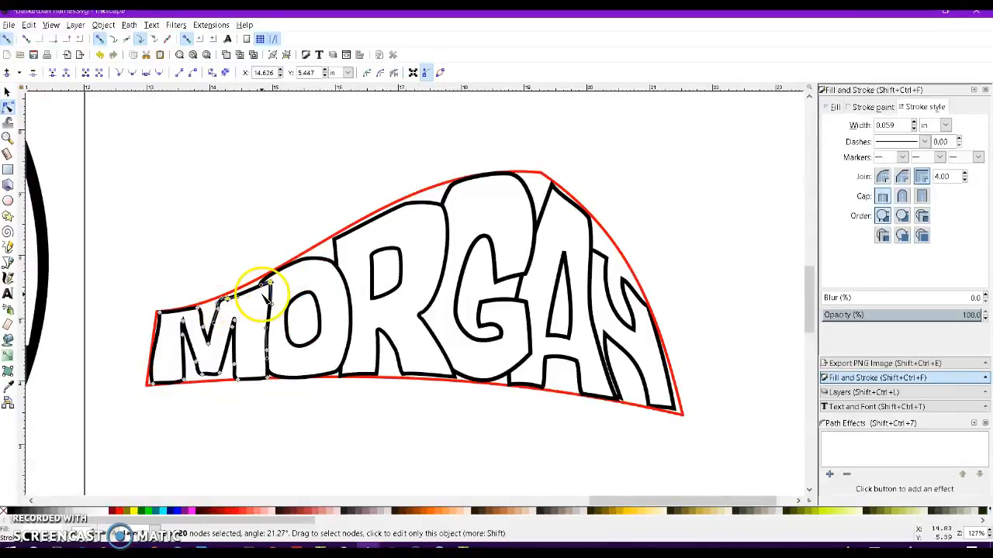
pyautogui.moveTo(270, 282); pyautogui.dragTo(271, 280)
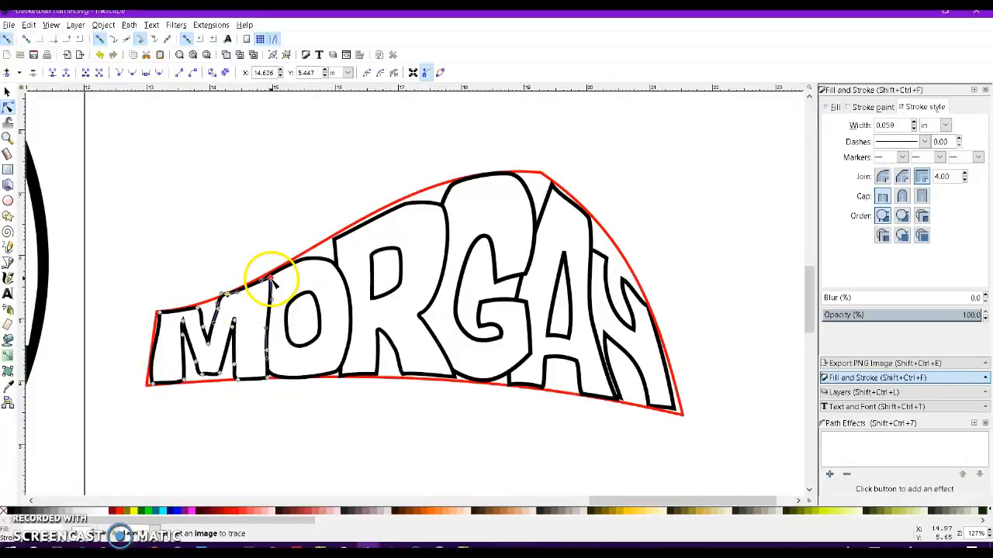
pyautogui.click(236, 273)
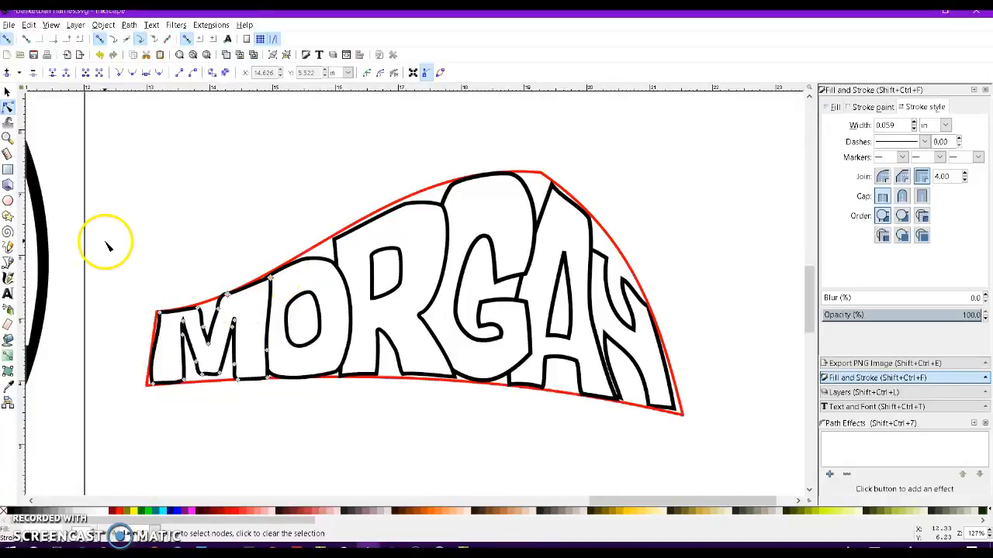
# Leave node editing and check the overlapping letter contours in Outline display mode before returning to Normal display.
pyautogui.click(7, 93)
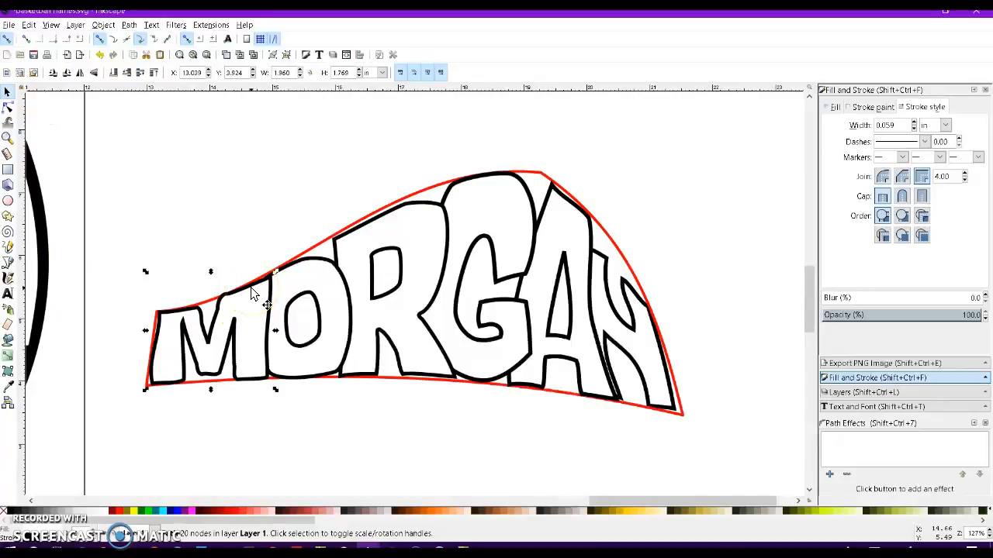
pyautogui.click(52, 24)
pyautogui.moveTo(78, 52)
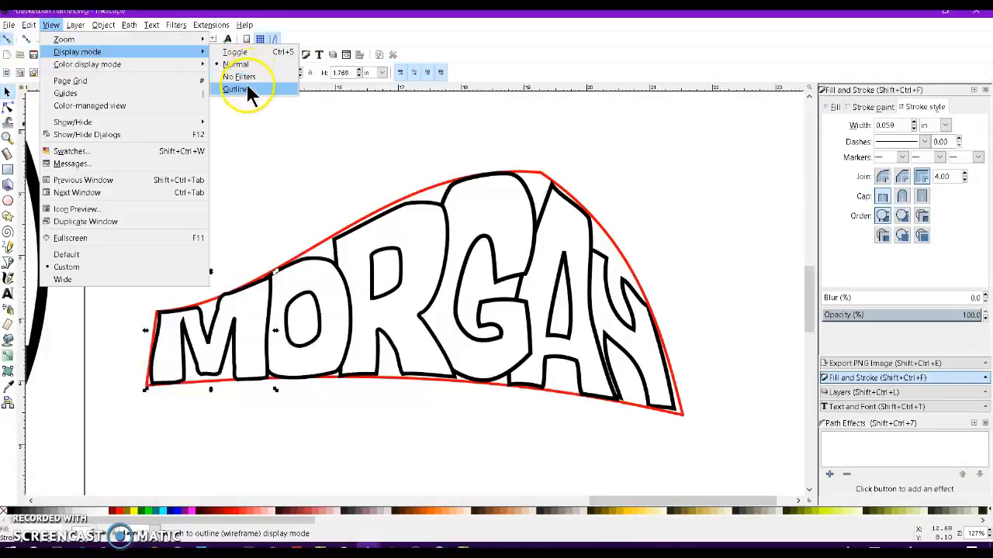
pyautogui.click(246, 88)
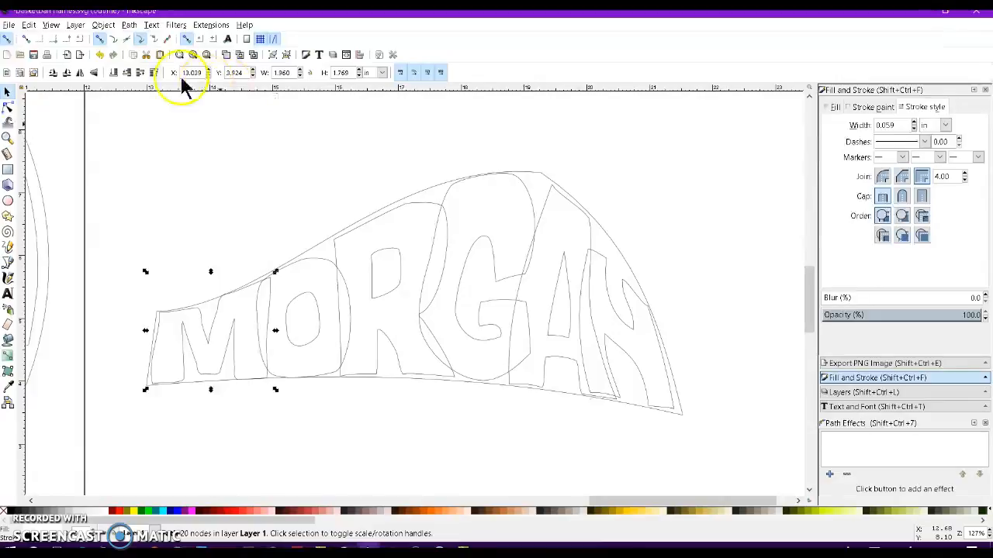
pyautogui.click(52, 25)
pyautogui.moveTo(72, 55)
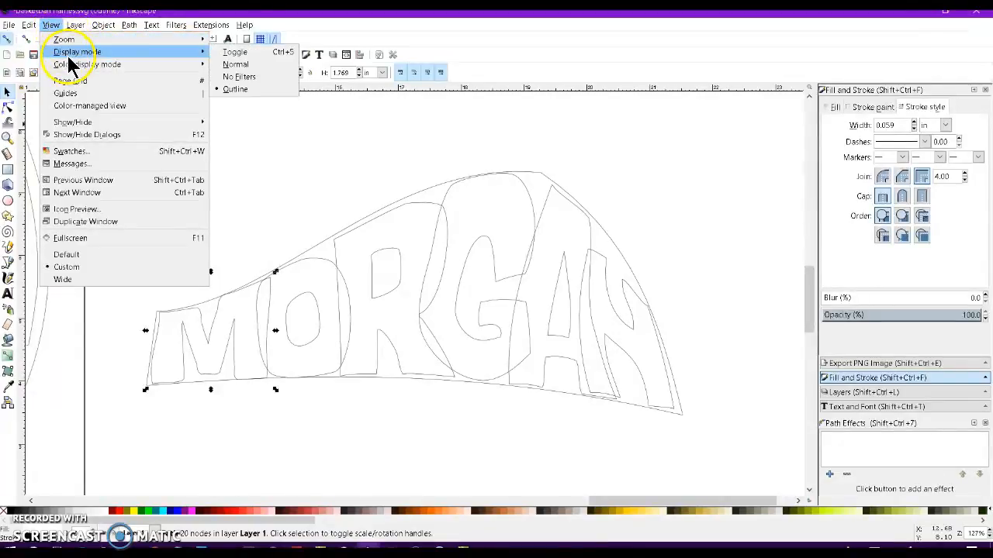
pyautogui.click(237, 64)
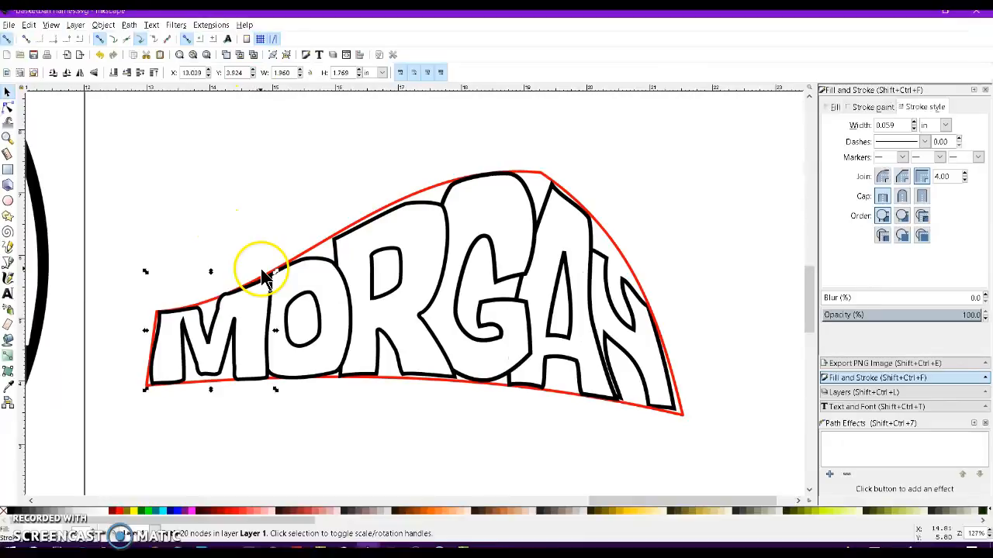
# Add the O, R, G, A and N to the selected M and convert all six letters' strokes to paths.
pyautogui.keyDown('shift'); pyautogui.click(287, 270); pyautogui.keyUp('shift')
pyautogui.keyDown('shift'); pyautogui.click(380, 234); pyautogui.keyUp('shift')
pyautogui.keyDown('shift'); pyautogui.click(464, 212); pyautogui.keyUp('shift')
pyautogui.keyDown('shift'); pyautogui.click(542, 227); pyautogui.keyUp('shift')
pyautogui.keyDown('shift'); pyautogui.click(587, 272); pyautogui.keyUp('shift')
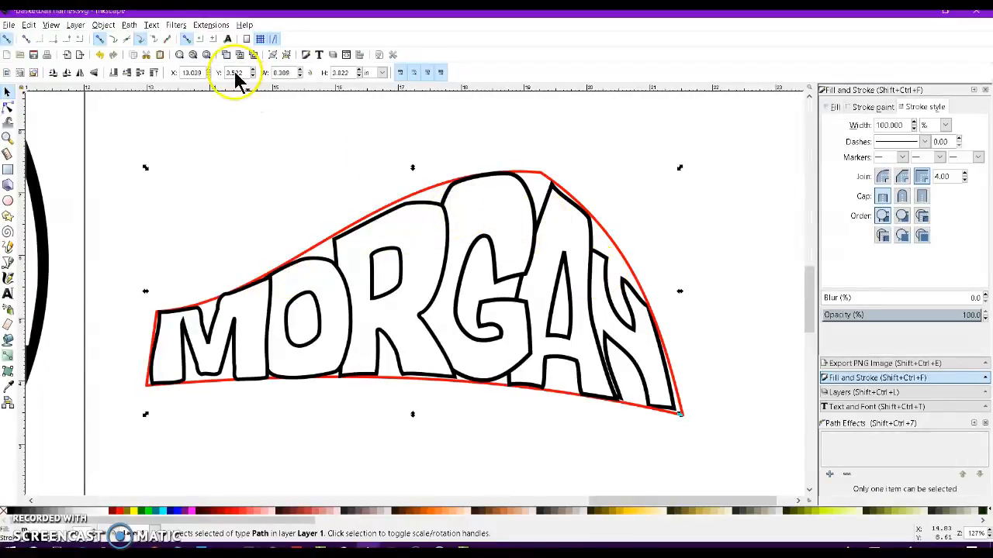
pyautogui.click(129, 26)
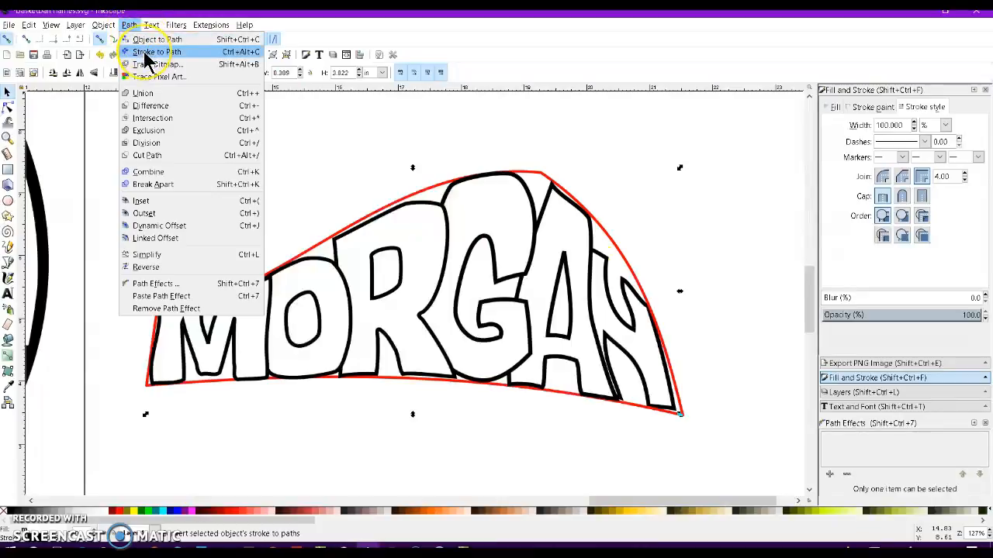
pyautogui.click(145, 53)
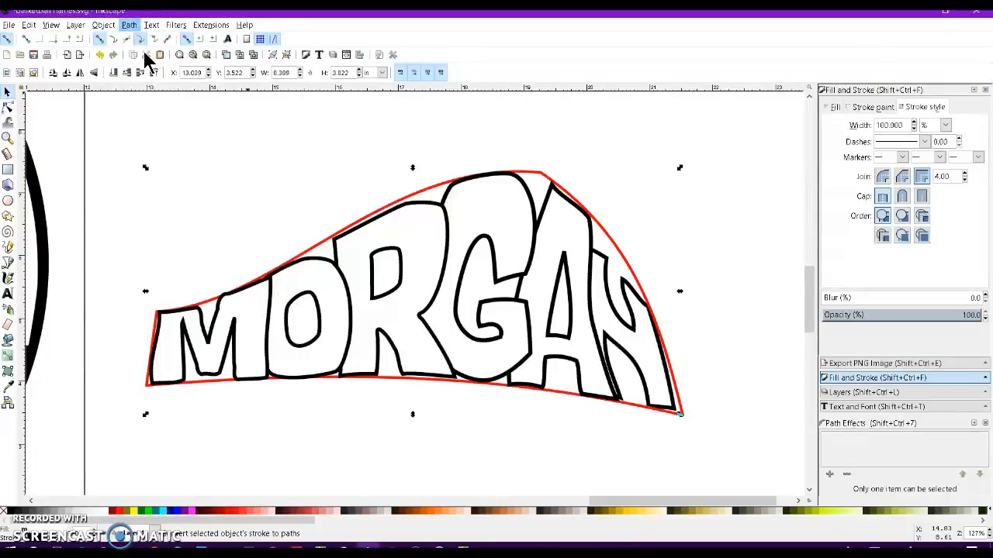
# Inspect the double contours of the converted letter strokes in Outline display mode and return to Normal display.
pyautogui.click(54, 26)
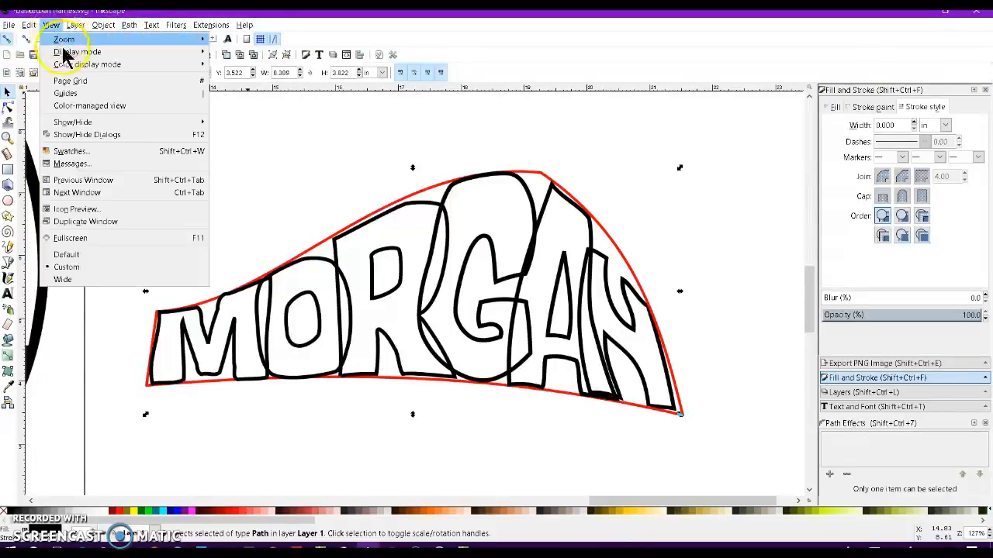
pyautogui.moveTo(171, 60)
pyautogui.click(242, 85)
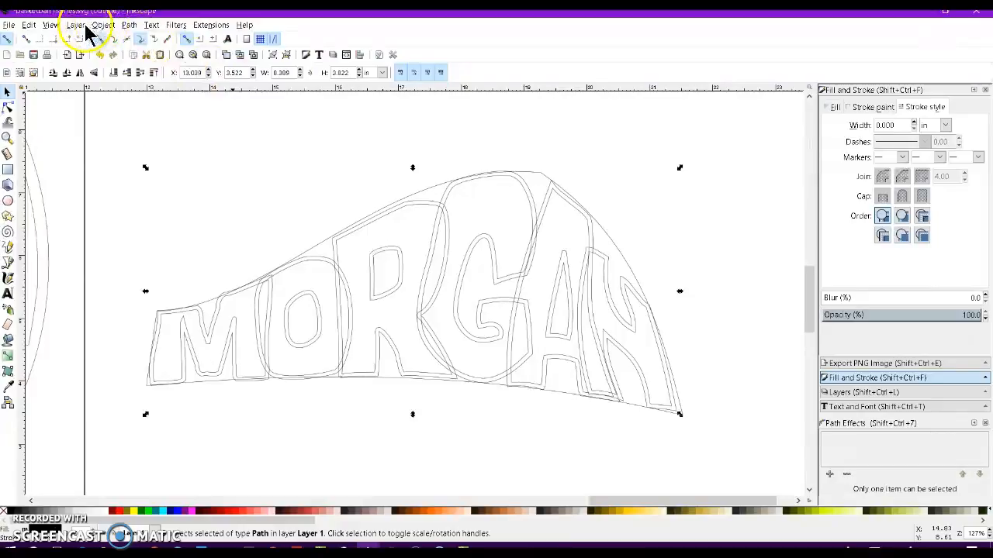
pyautogui.click(52, 25)
pyautogui.moveTo(77, 51)
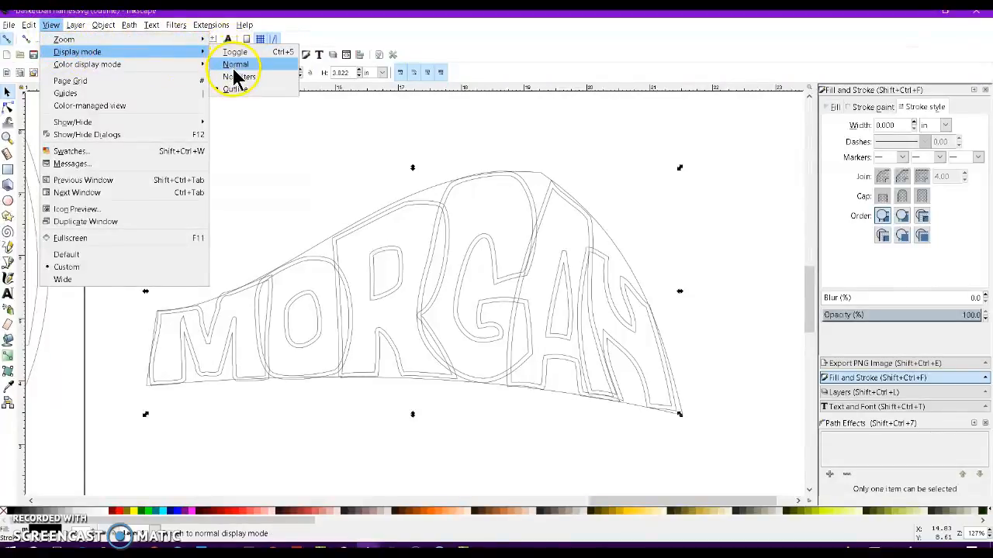
pyautogui.click(235, 66)
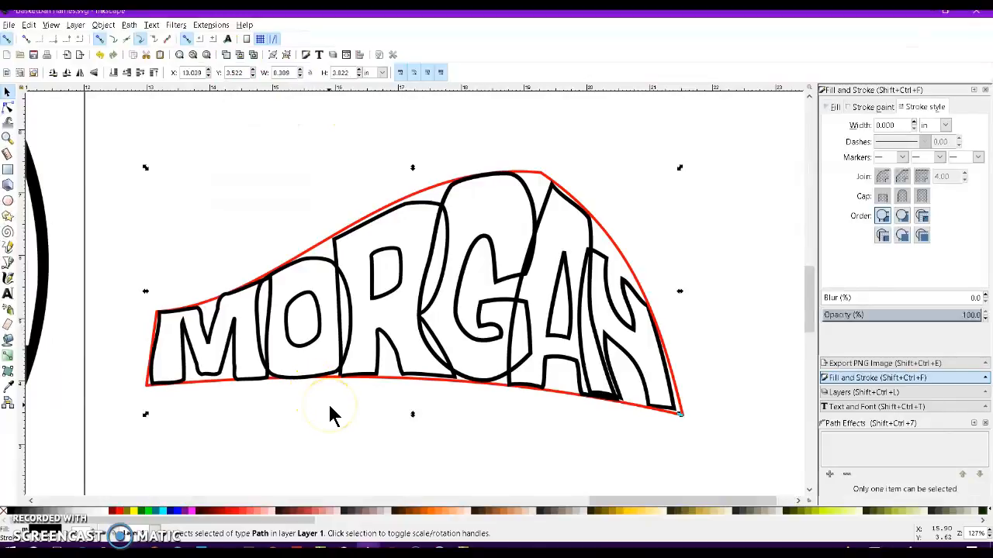
pyautogui.press('ctrl')
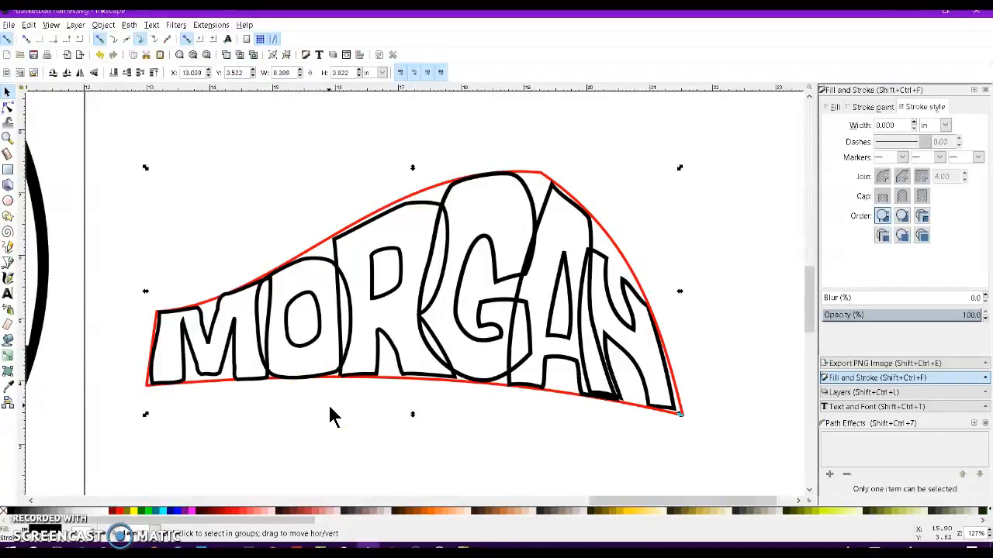